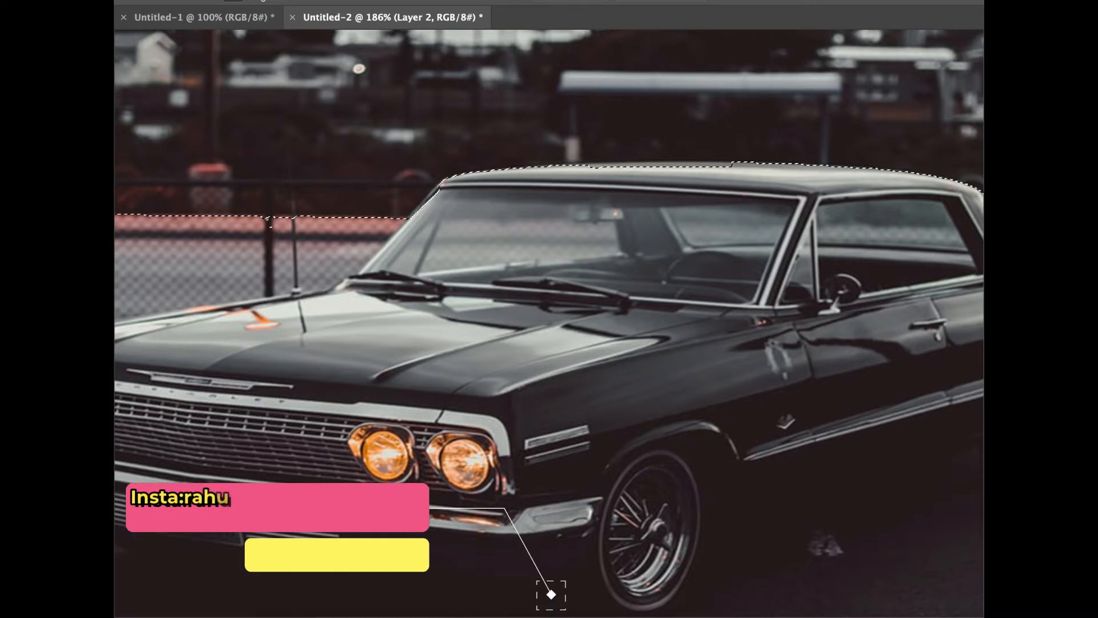
Step: Turn the car photo's smart object into a regular layer, delete the selected background above the fence and car, and deselect
scroll(267, 219, down, 4)
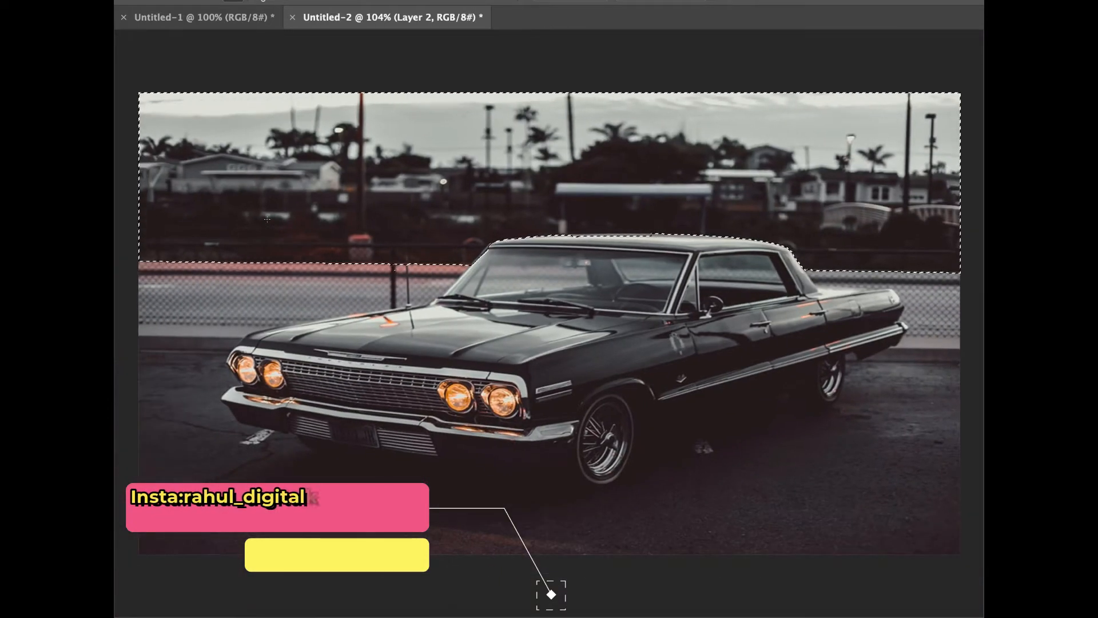
scroll(328, 212, down, 1)
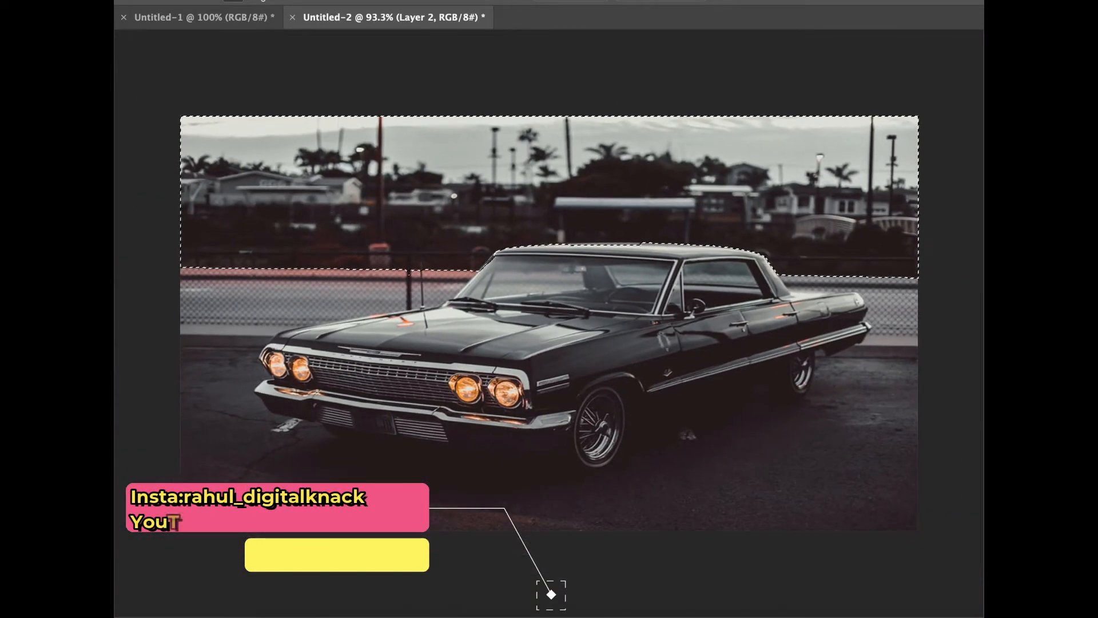
right_click(981, 525)
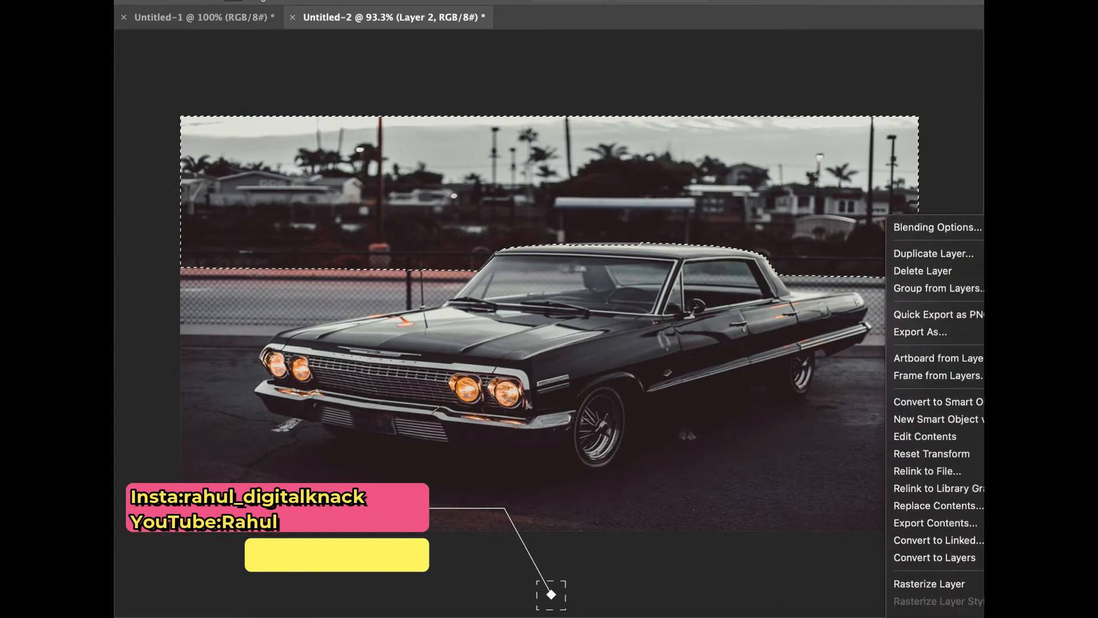
click(950, 551)
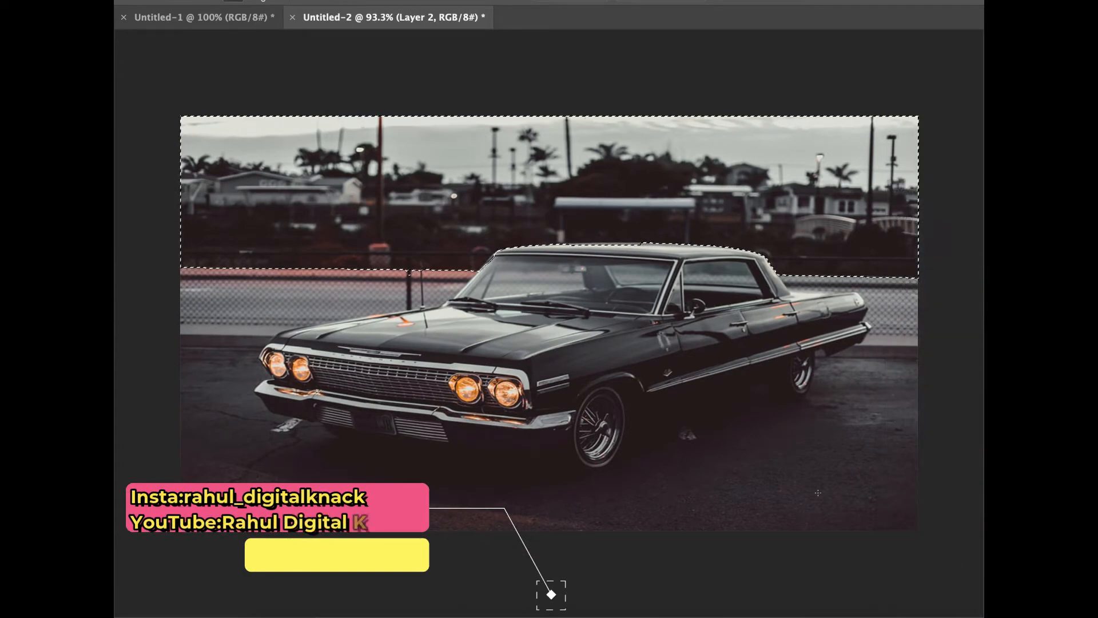
key(Delete)
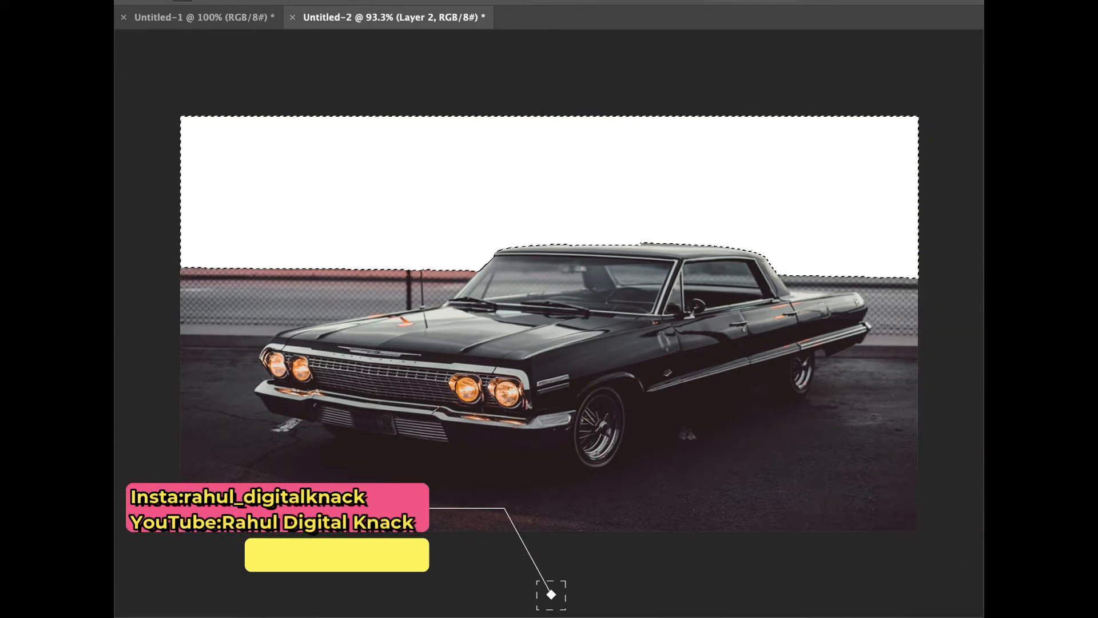
key(ctrl+d)
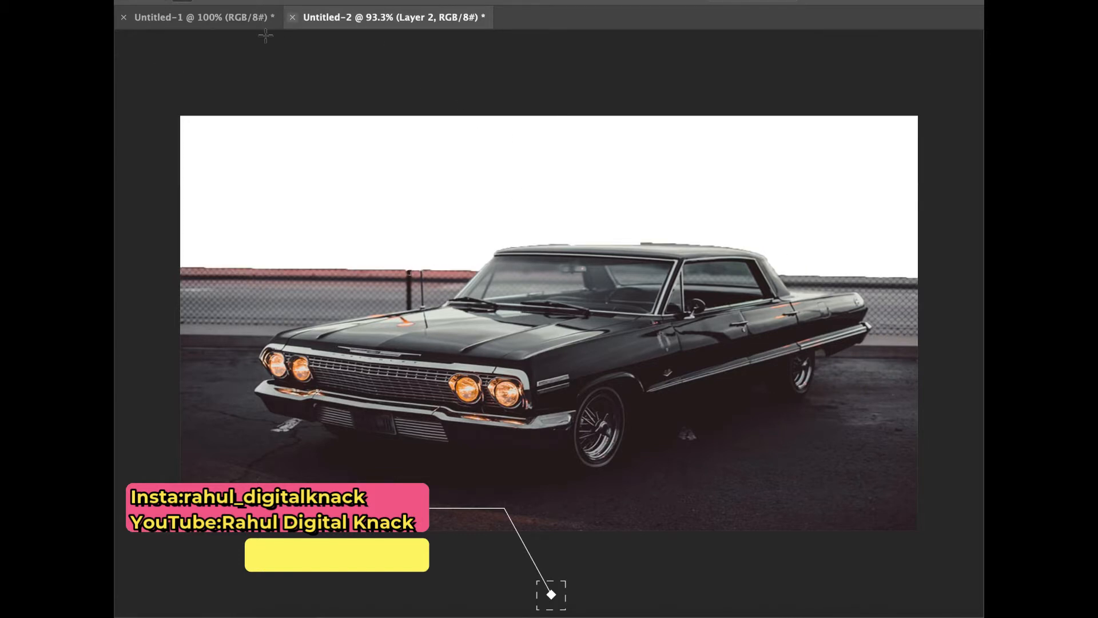
Step: Copy the burning forest picture from Untitled-1 into Untitled-2 and place its layer behind the car layer
click(223, 16)
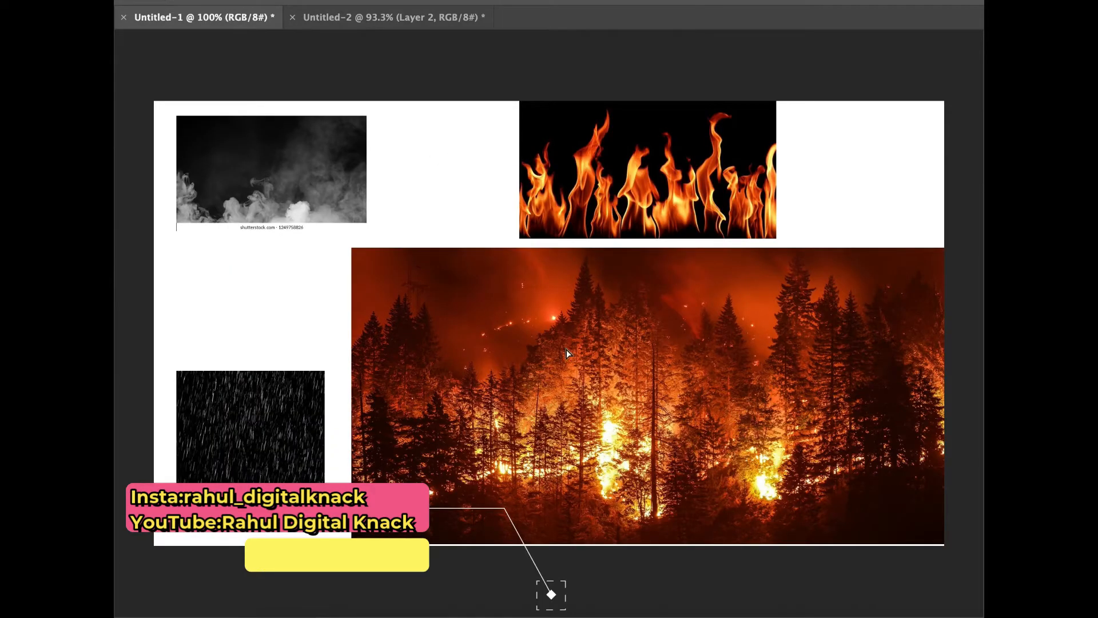
drag(589, 420, 514, 285)
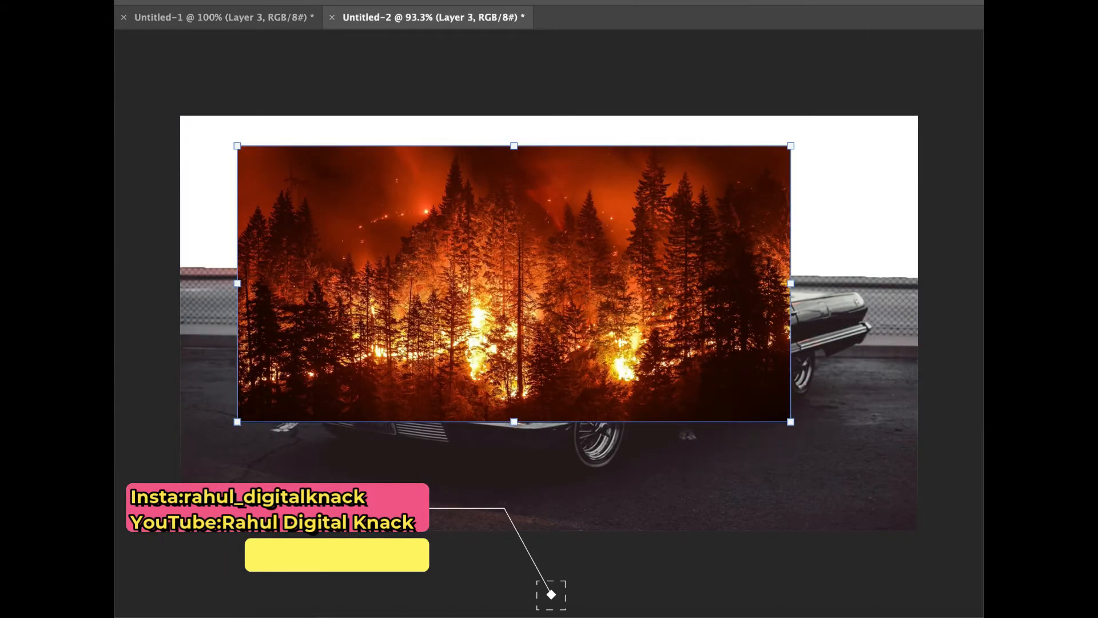
key(super+[)
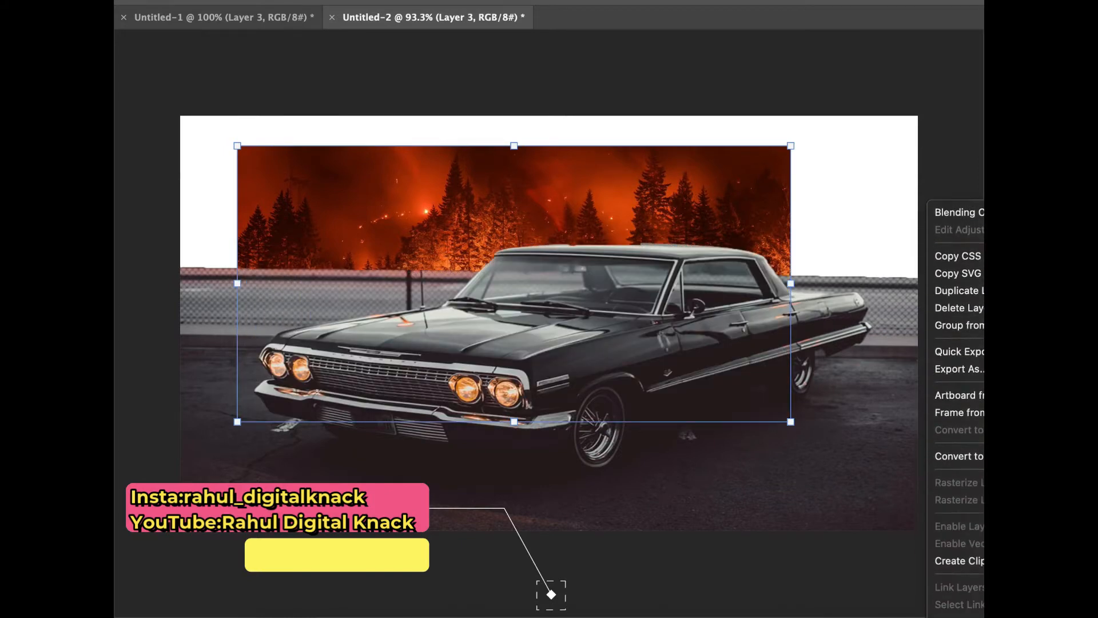
Step: Convert the forest layer to a smart object and stretch it to the full canvas width, filling the cleared area behind the car
click(958, 456)
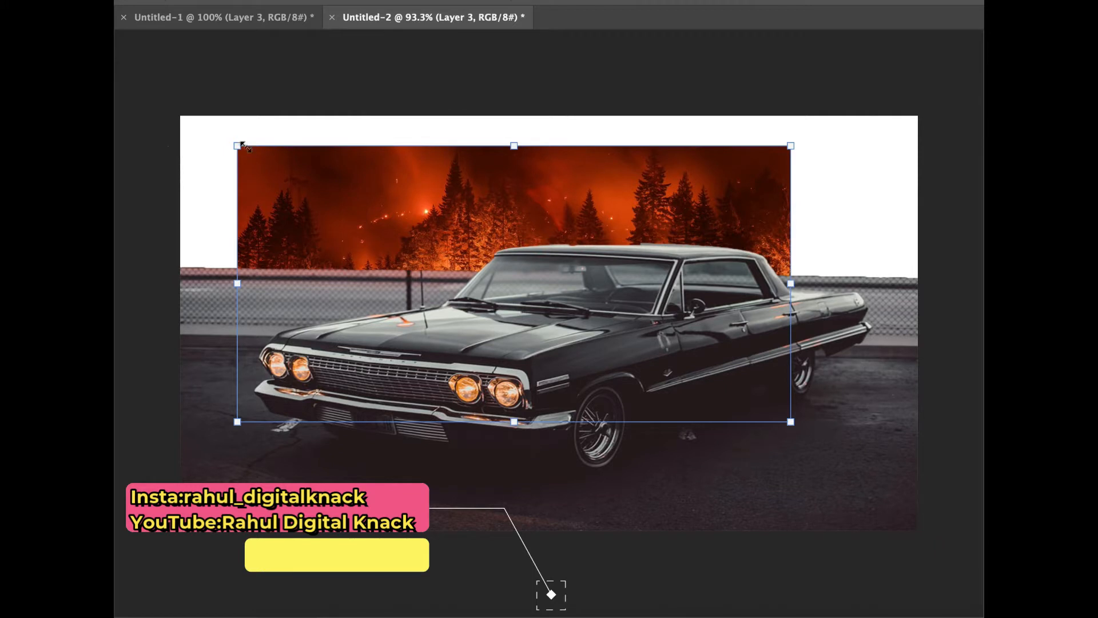
drag(238, 144, 180, 74)
drag(799, 257, 926, 262)
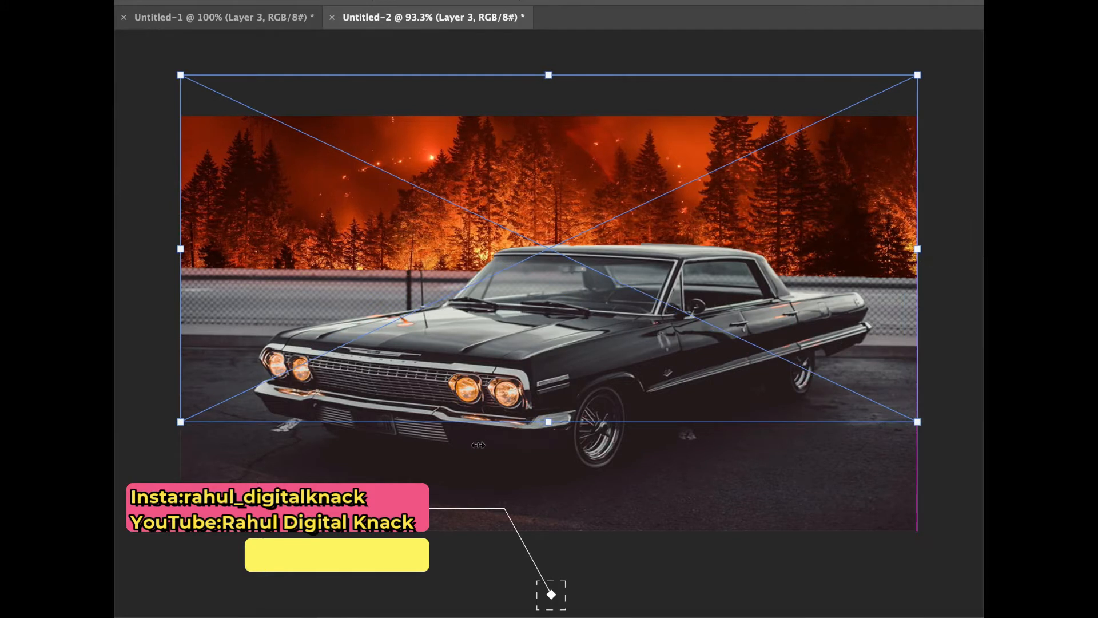
drag(553, 423, 560, 537)
drag(628, 138, 633, 77)
key(Return)
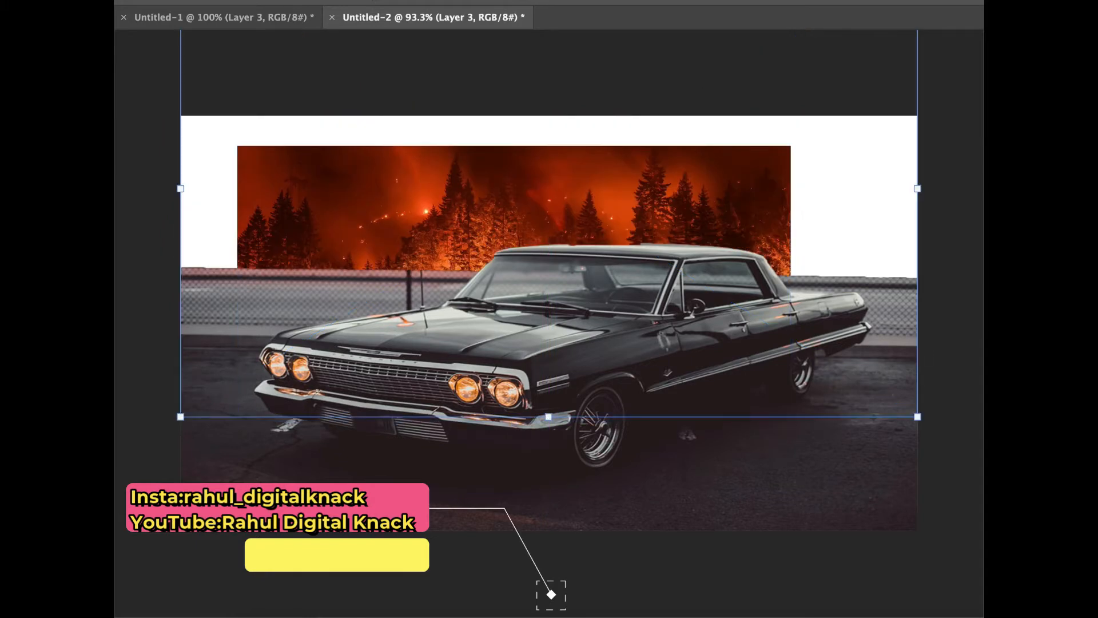
key(ctrl+0)
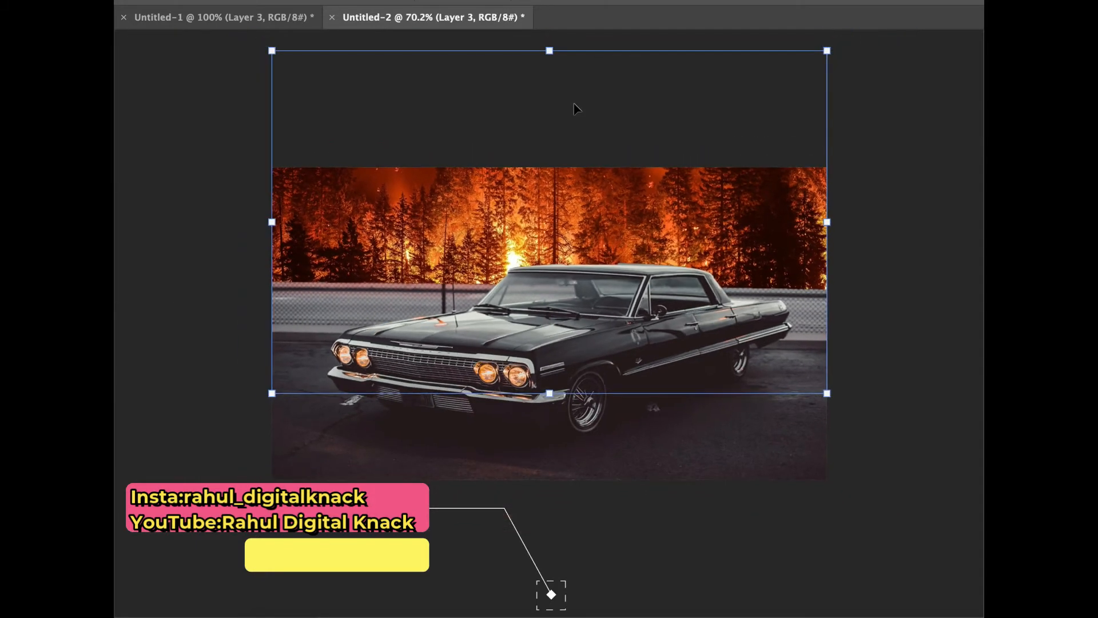
drag(548, 54, 531, 109)
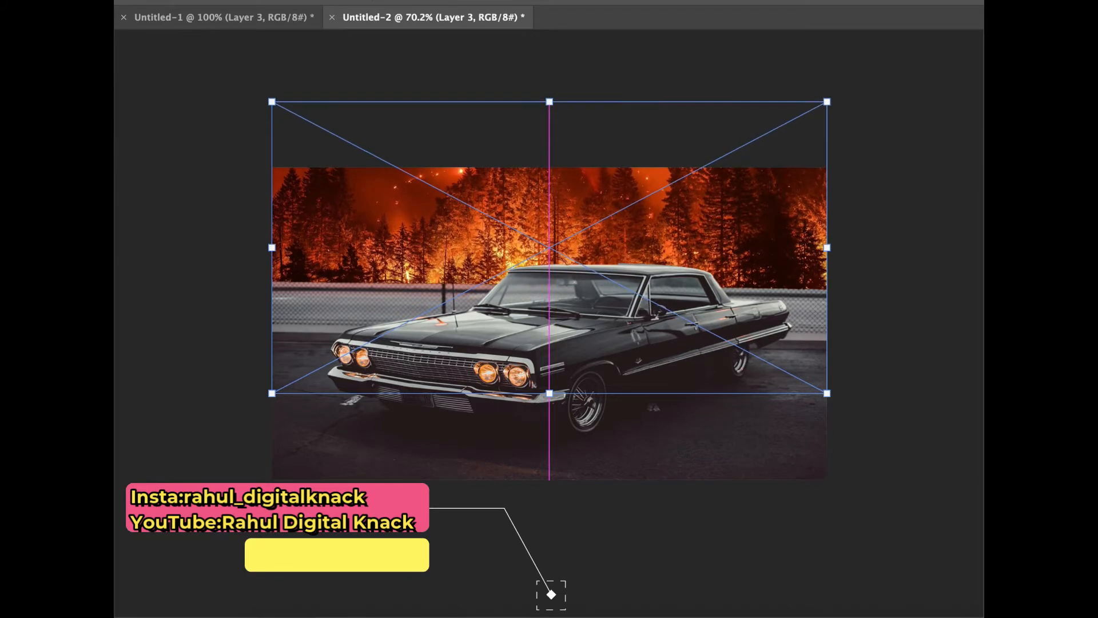
Step: Apply a 50-300mm Zoom Lens Flare at 100% brightness to the car layer, centred at the base of the windshield
scroll(525, 371, up, 4)
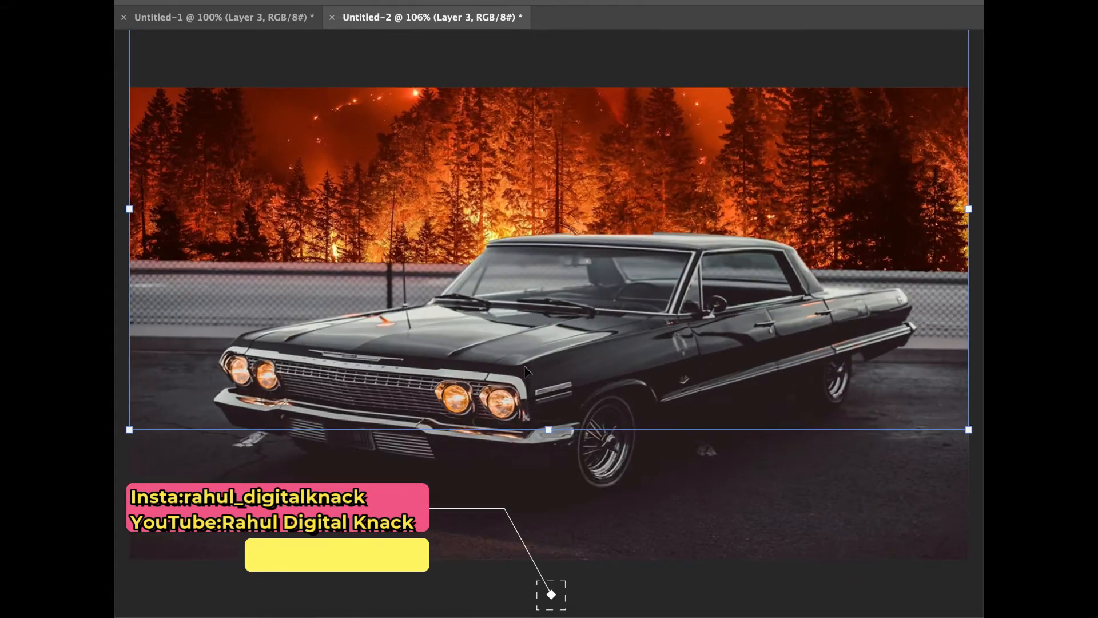
scroll(525, 371, down, 2)
key(alt+[)
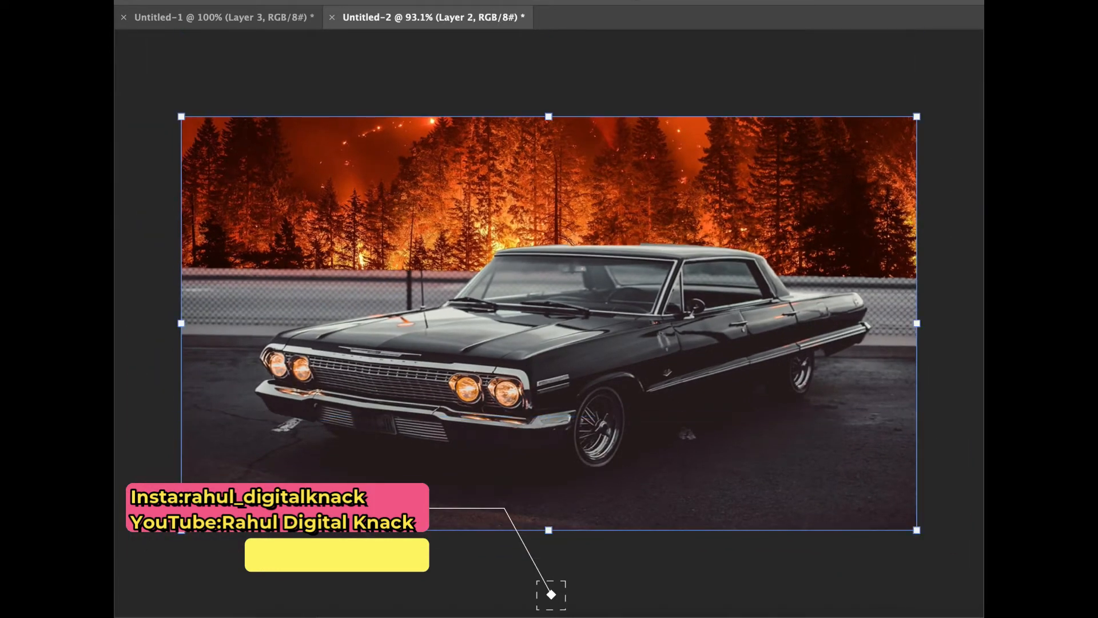
click(274, 1)
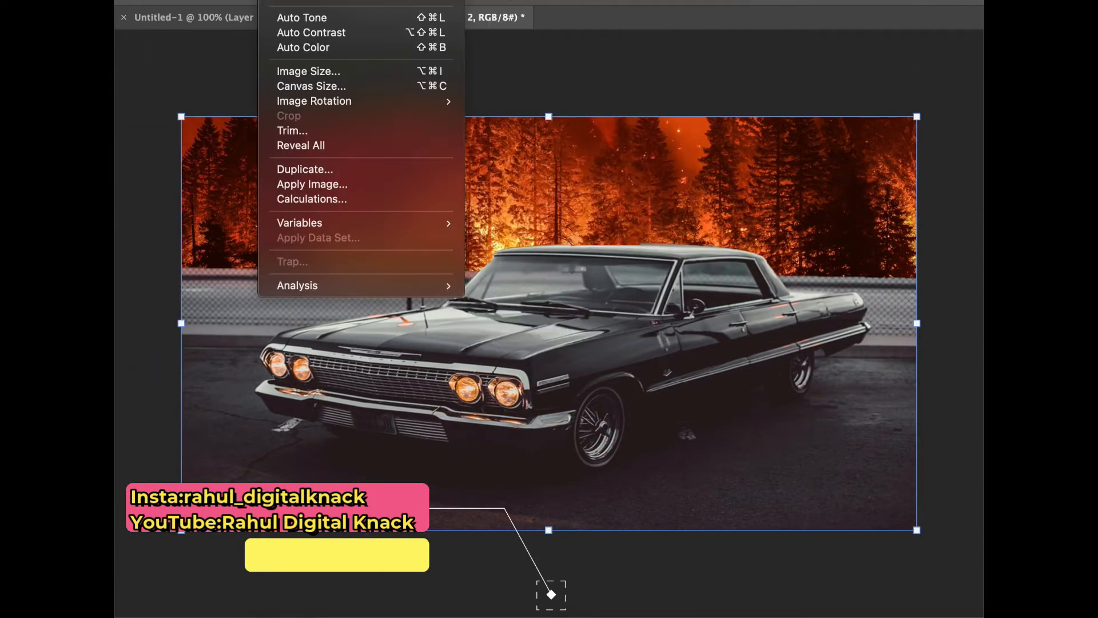
mouse_move(461, 1)
mouse_move(600, 235)
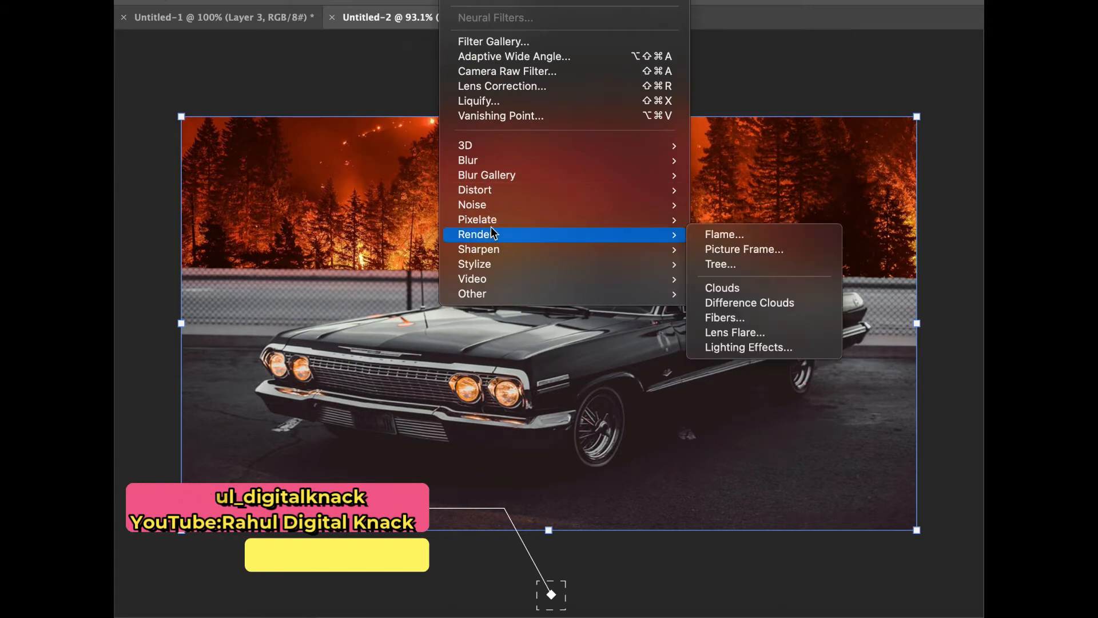
click(749, 333)
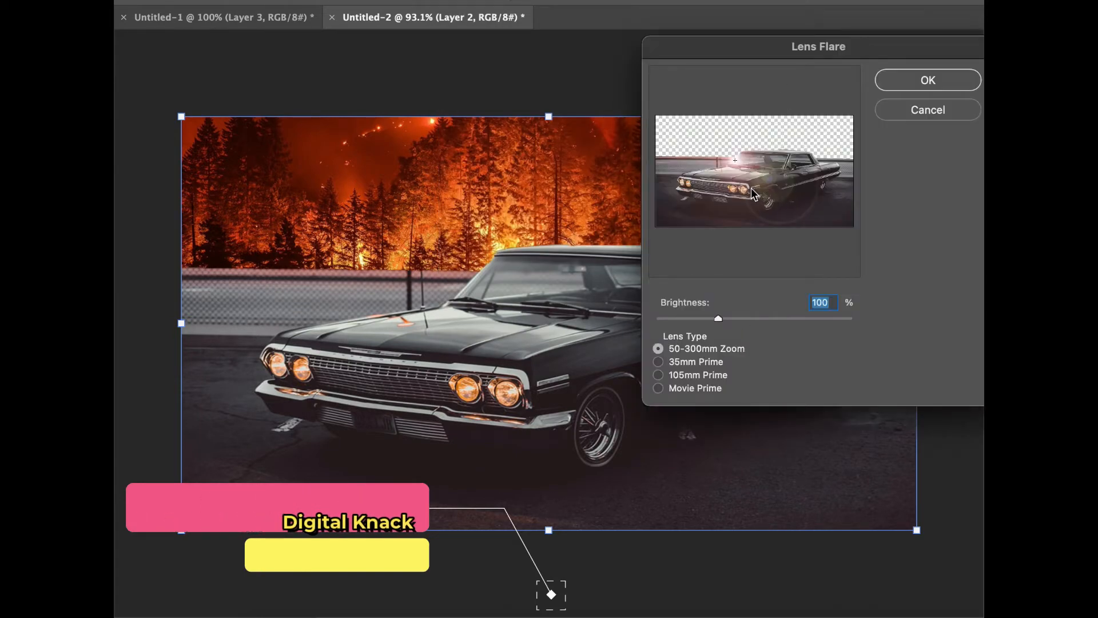
click(736, 162)
drag(737, 163, 732, 167)
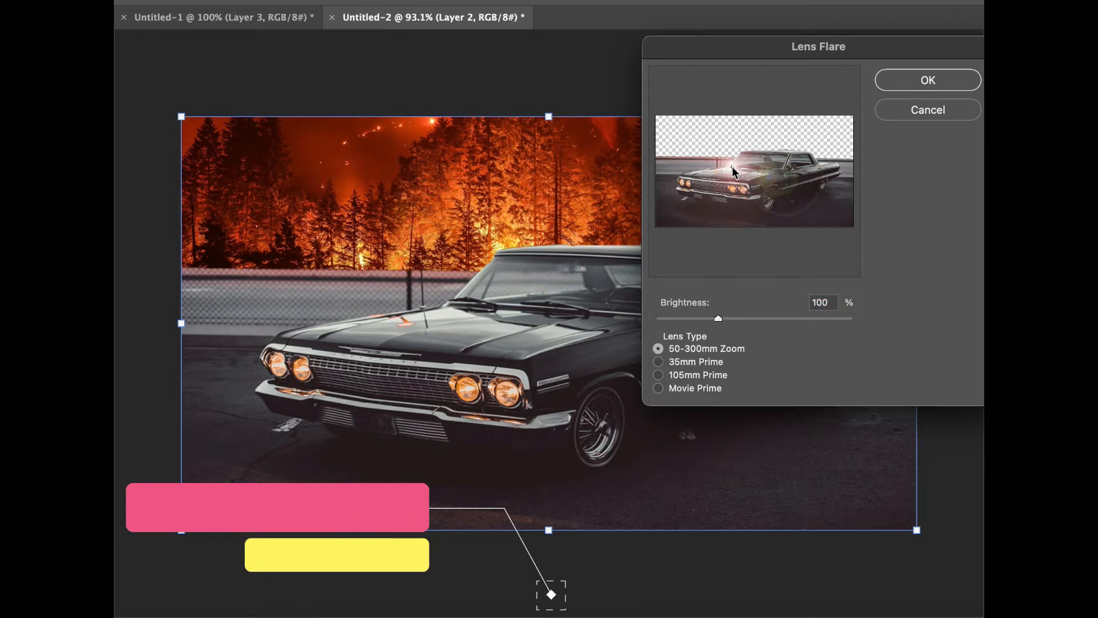
click(935, 84)
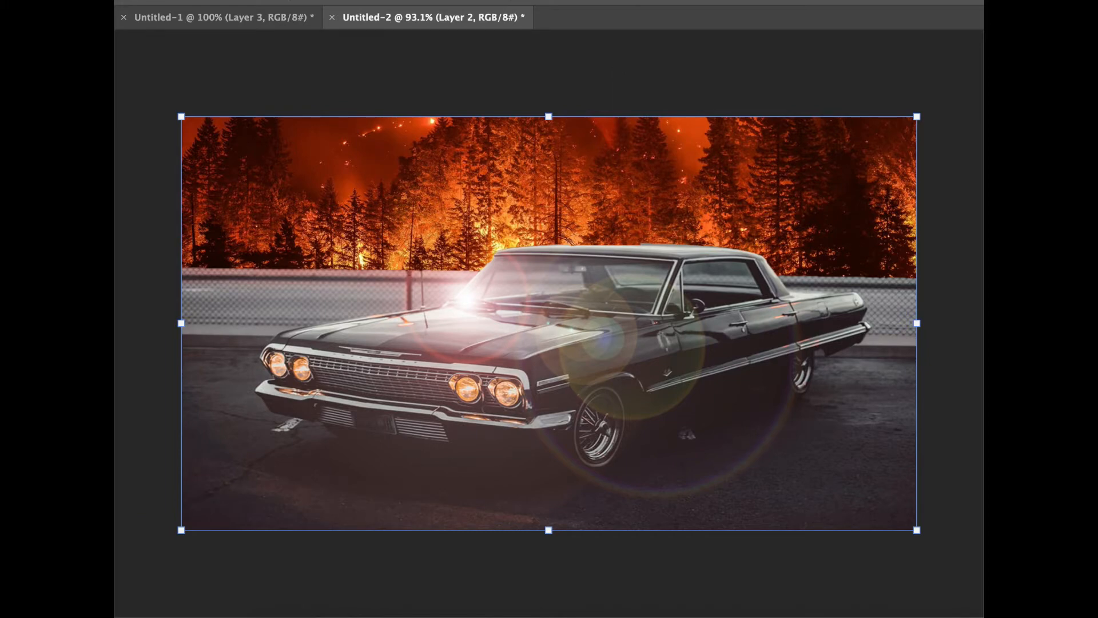
Step: Shift the car layer's hue slightly with Hue/Saturation so the orange headlights turn red
click(281, 0)
mouse_move(314, 0)
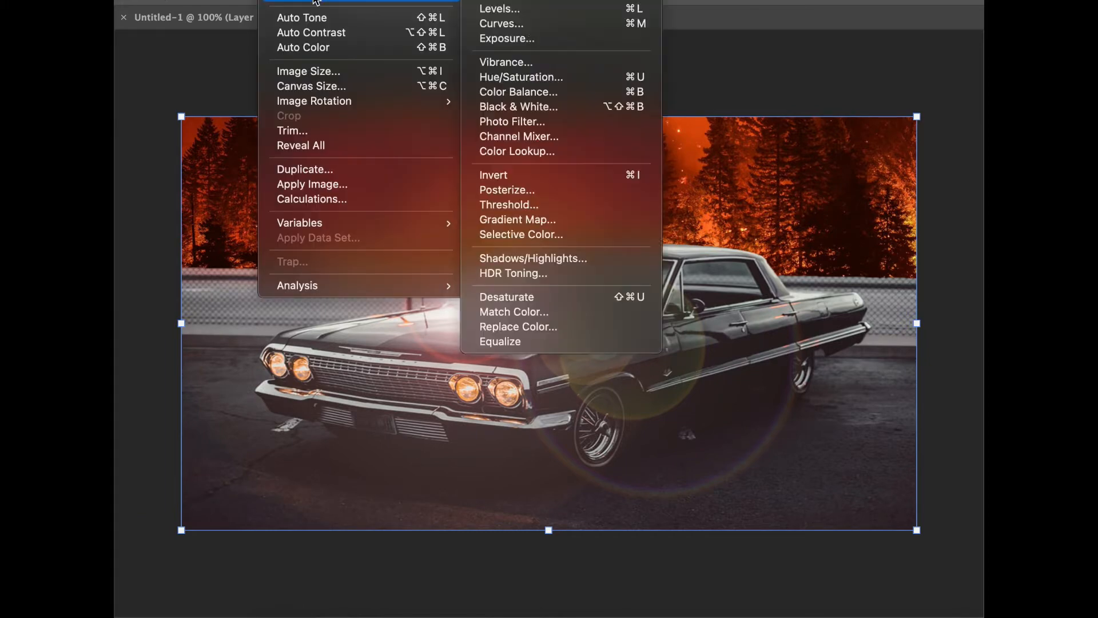
click(554, 77)
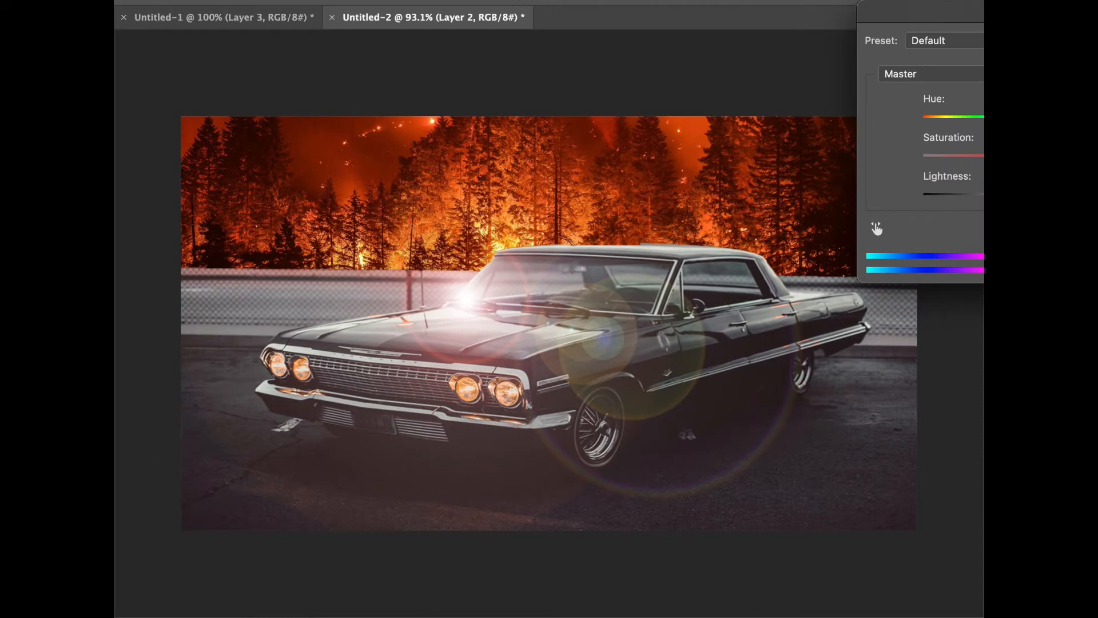
mouse_move(1002, 120)
mouse_down()
mouse_move(1021, 120)
mouse_move(960, 118)
mouse_move(983, 121)
mouse_up()
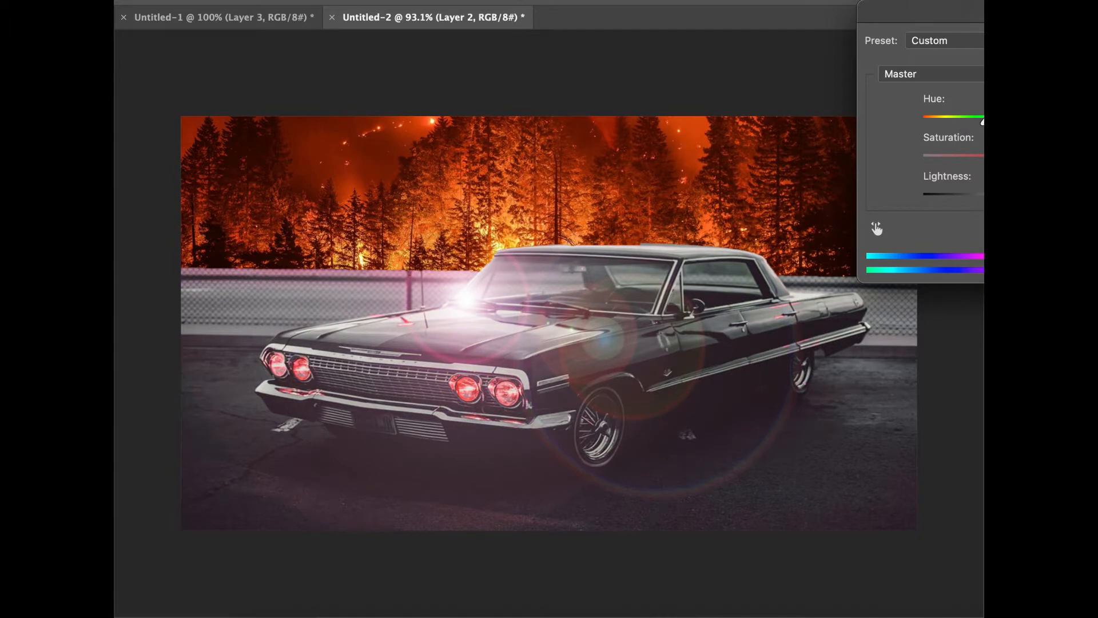
drag(984, 159, 985, 159)
drag(985, 194, 984, 196)
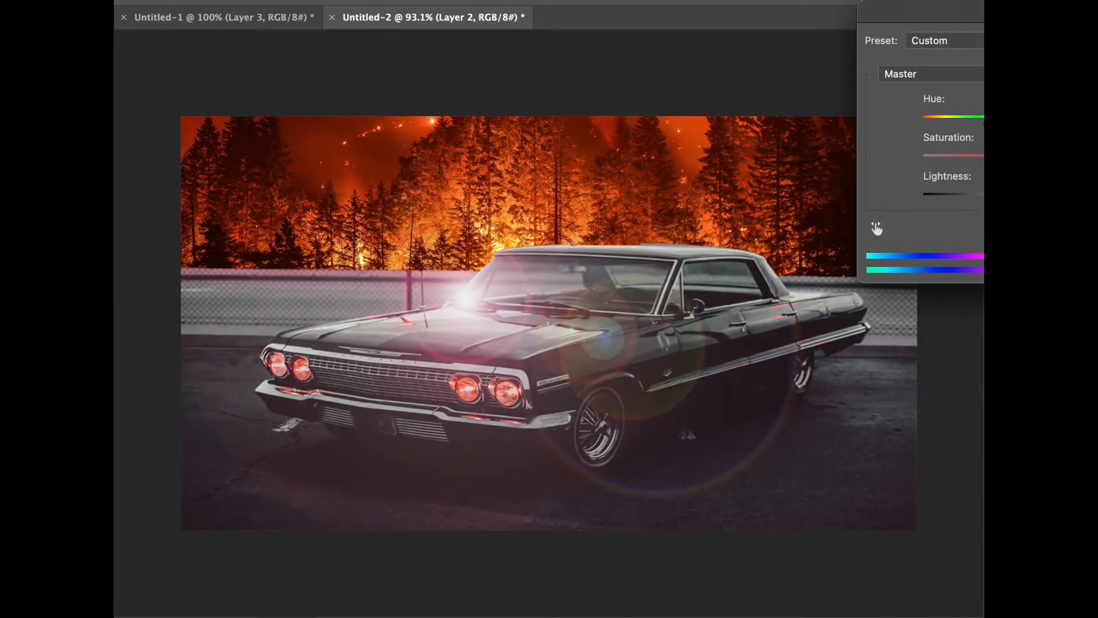
key(Return)
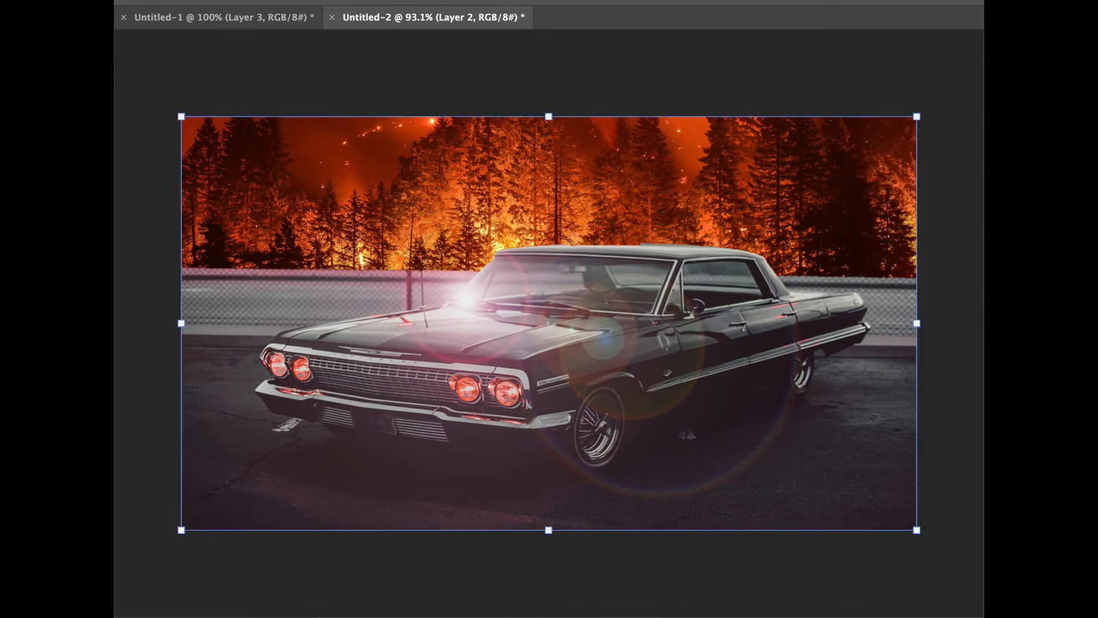
Step: Tint the car layer's midtones toward red with Color Balance, keeping Preserve Luminosity on
click(276, 1)
mouse_move(322, 2)
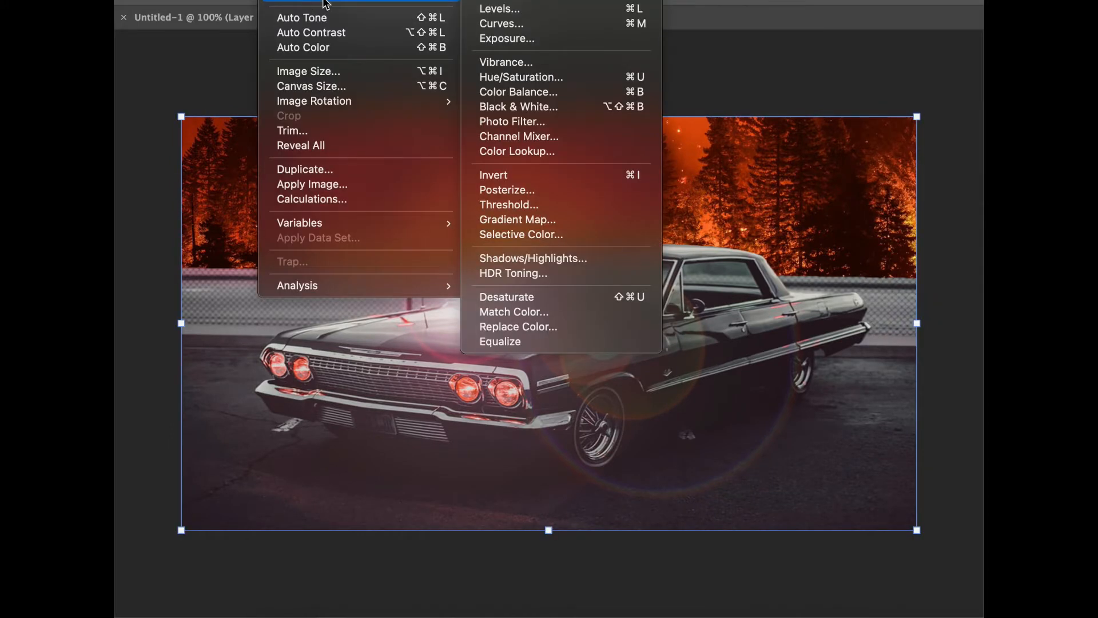
click(534, 95)
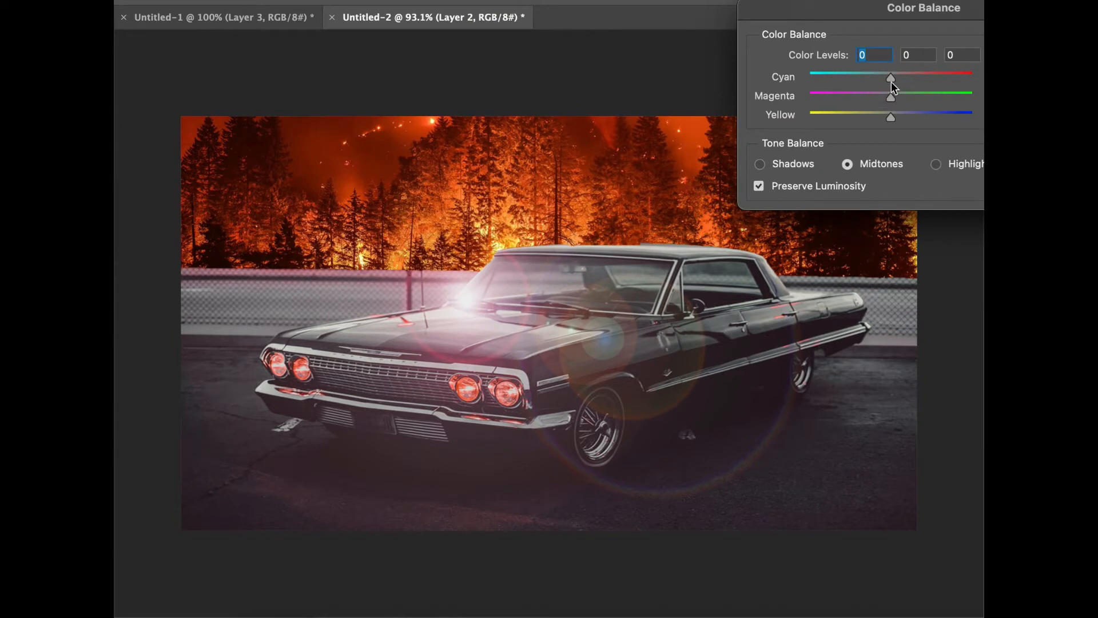
drag(892, 82, 896, 104)
key(Return)
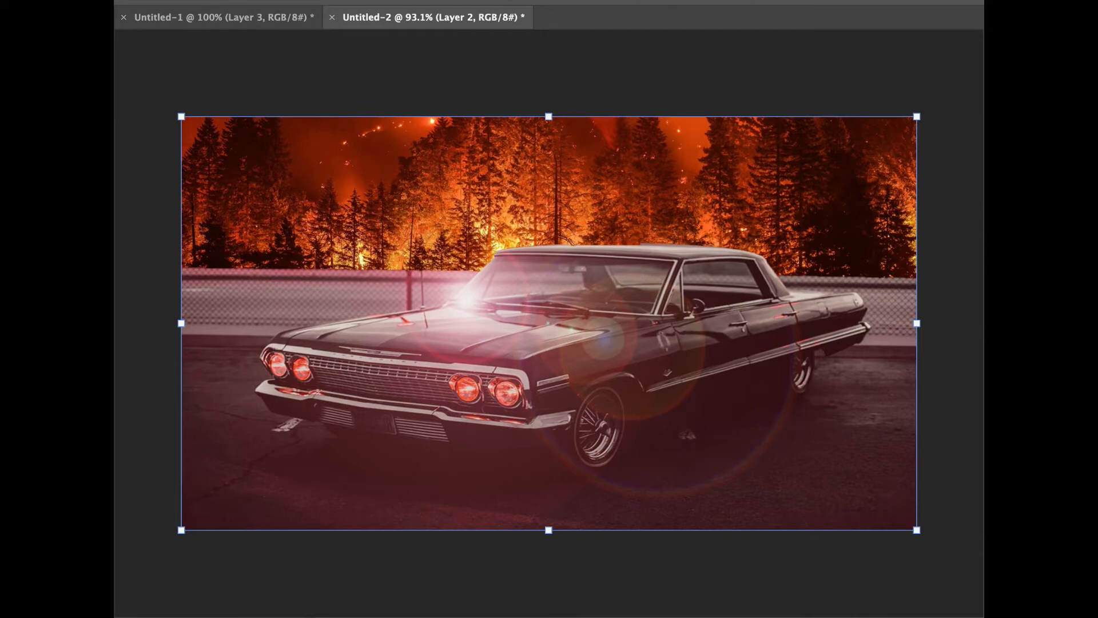
Step: Copy the flames picture from Untitled-1 onto the car in Untitled-2 and convert its layer to a smart object
click(221, 20)
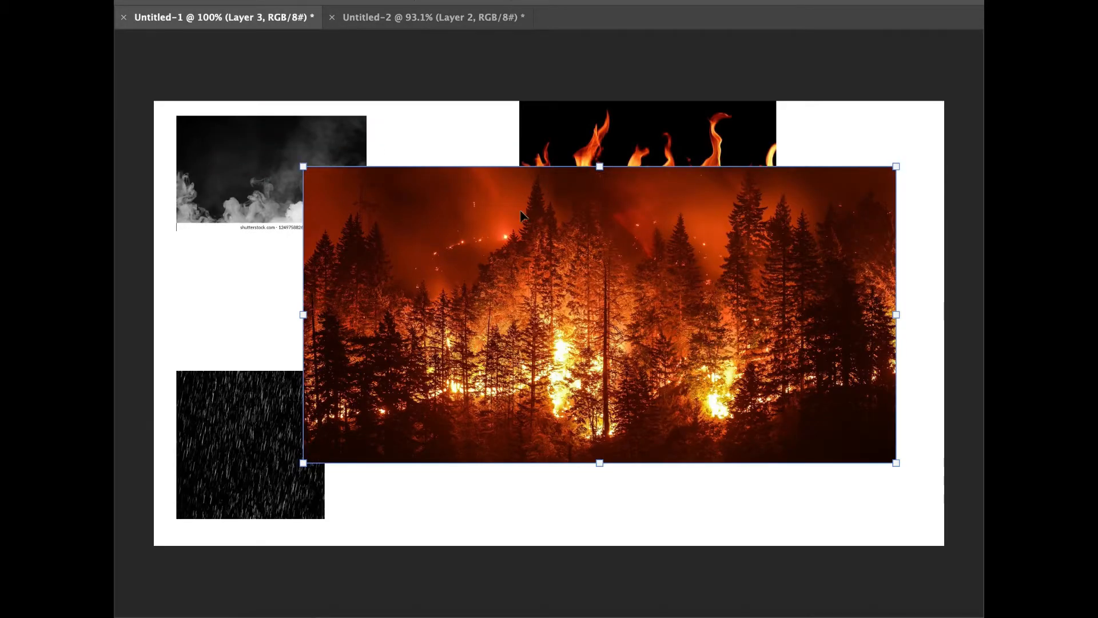
drag(616, 299, 679, 402)
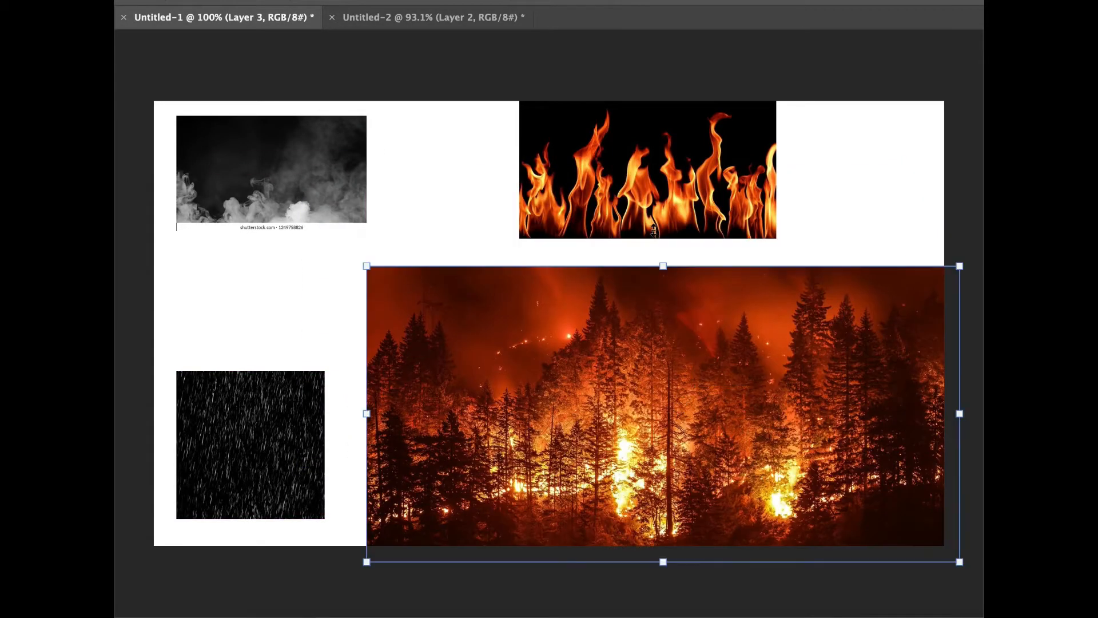
click(608, 176)
drag(610, 179, 613, 420)
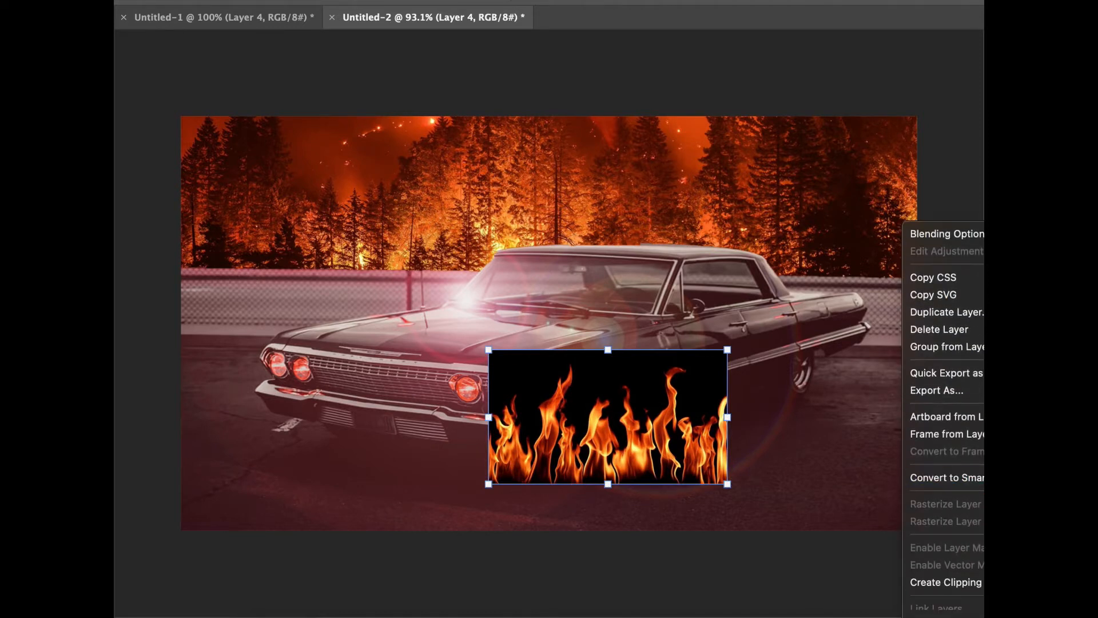
click(944, 478)
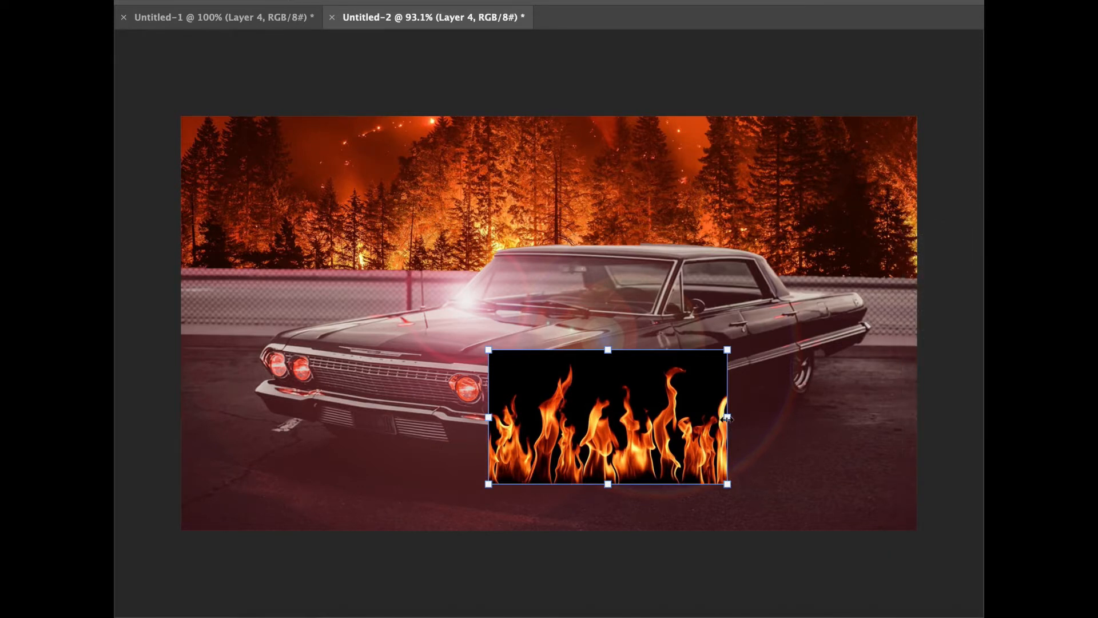
Step: Scale the flames picture down to about 230 px wide over the front wheel and rotate it slightly counterclockwise
drag(727, 419, 642, 425)
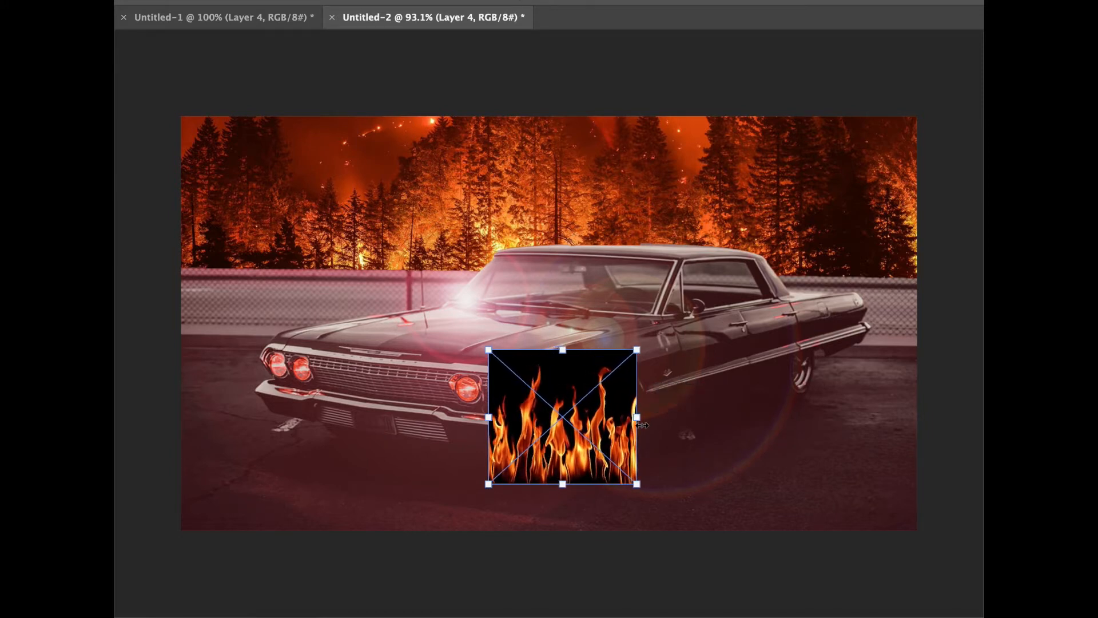
drag(488, 418, 550, 416)
mouse_move(601, 350)
mouse_down()
mouse_move(601, 401)
mouse_move(600, 345)
mouse_up()
drag(594, 485, 594, 468)
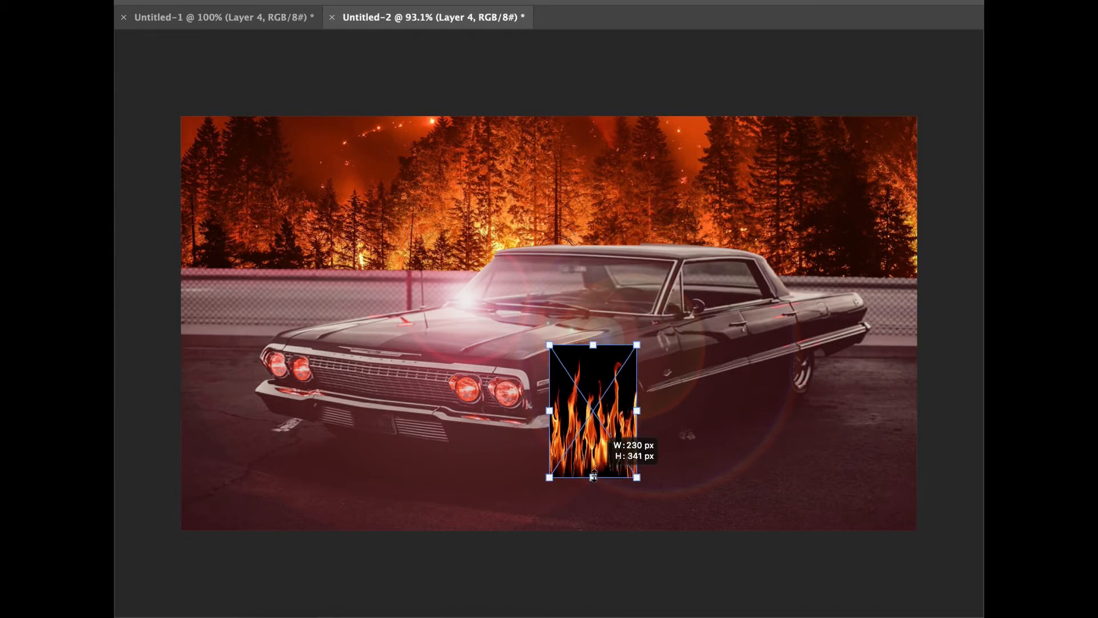
drag(669, 476, 701, 451)
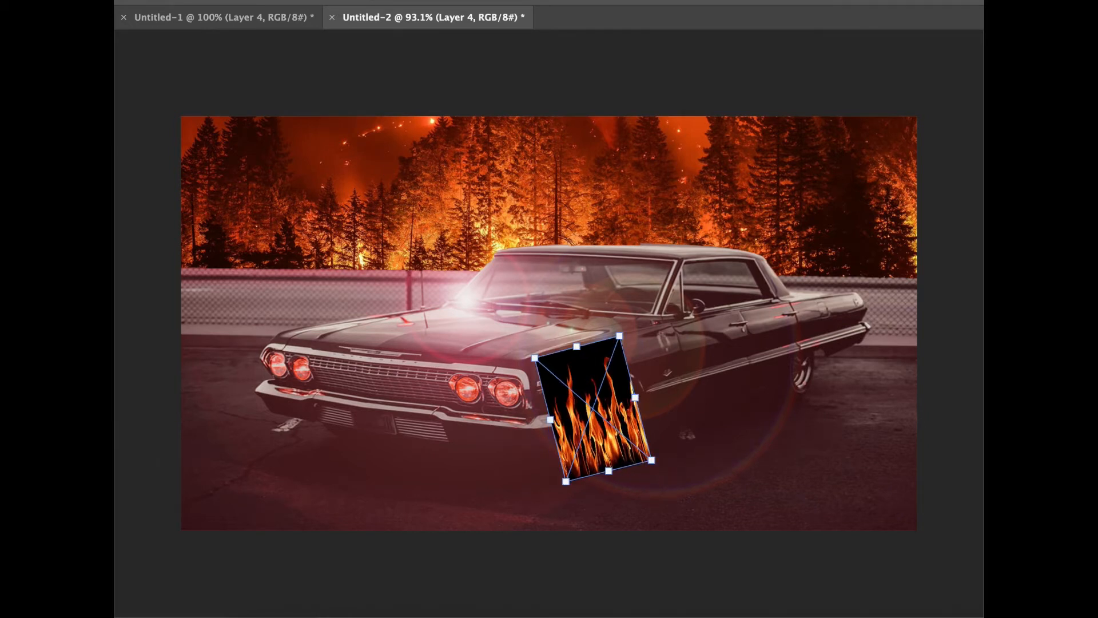
key(Return)
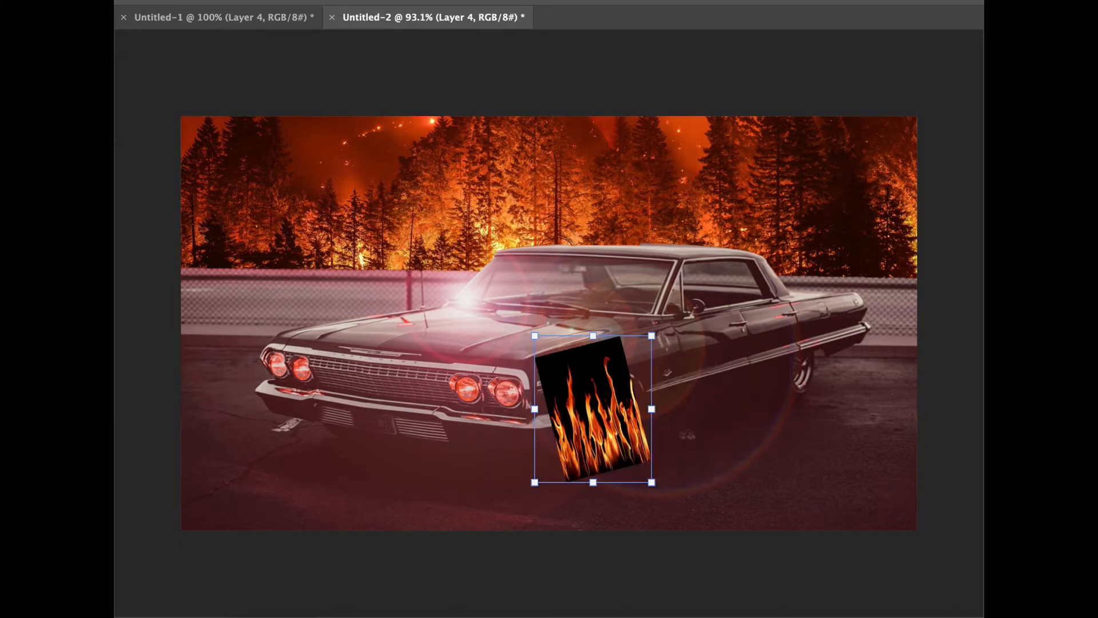
Step: Change the flames layer's blend mode to drop out its black background and nudge the flames over the front wheel
key(shift+alt+g)
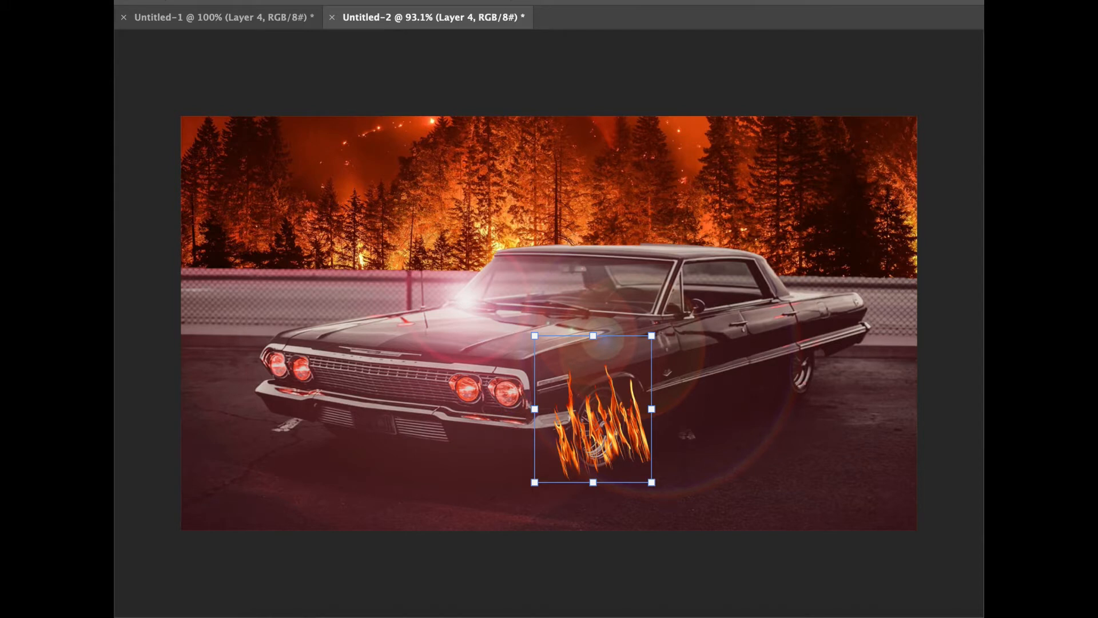
drag(620, 427, 624, 426)
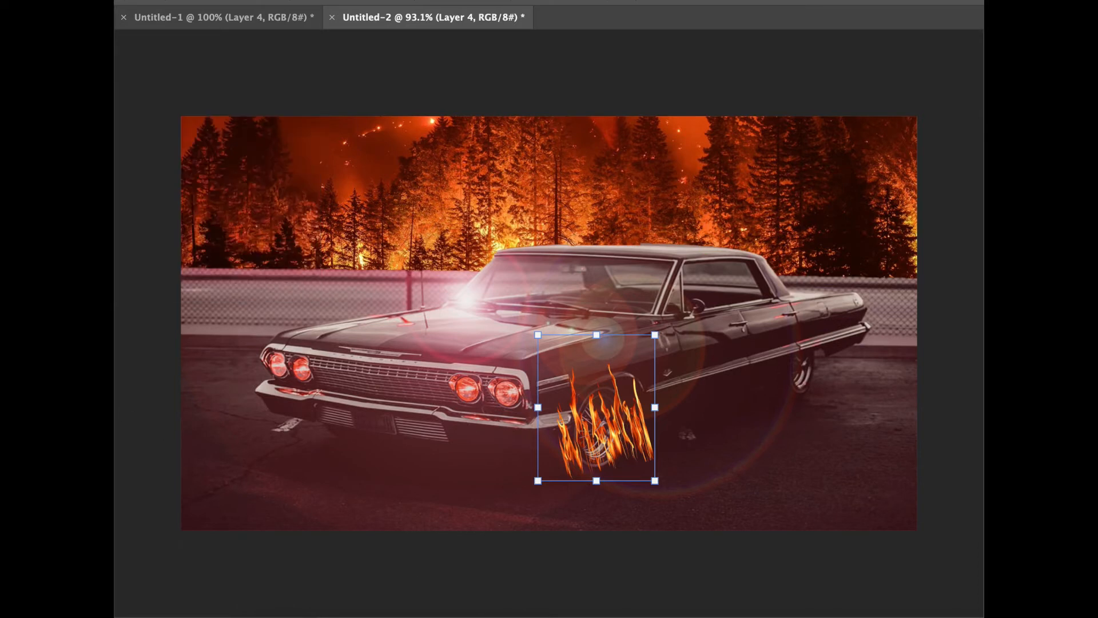
Step: Select the car and ground by picking the empty area behind the car on Layer 2 with the Magic Wand and inverting the selection
key(super+a)
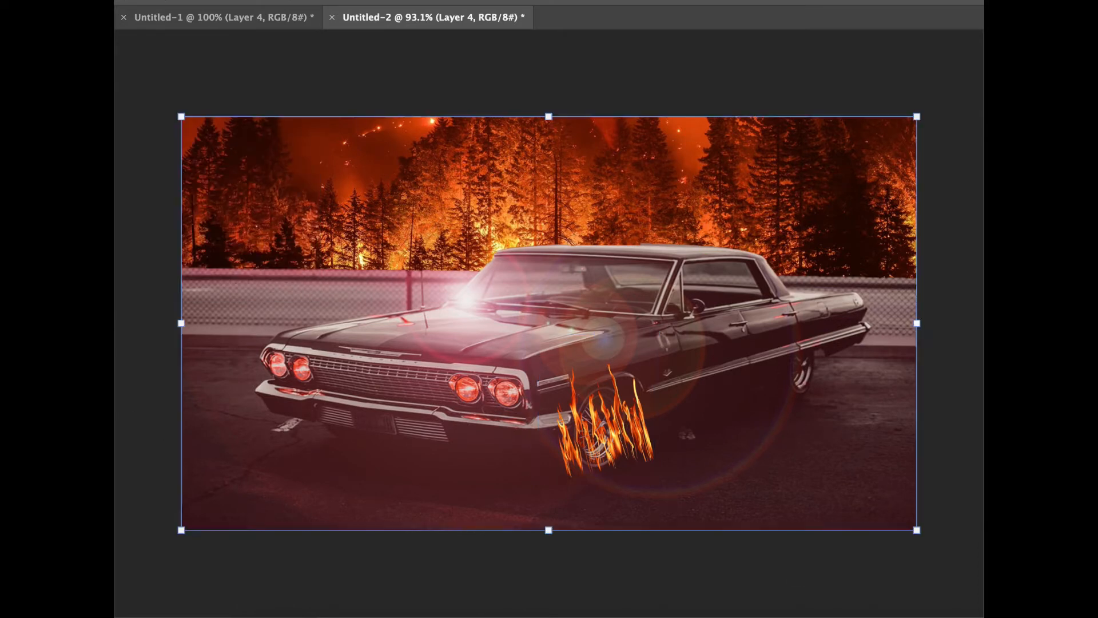
click(114, 111)
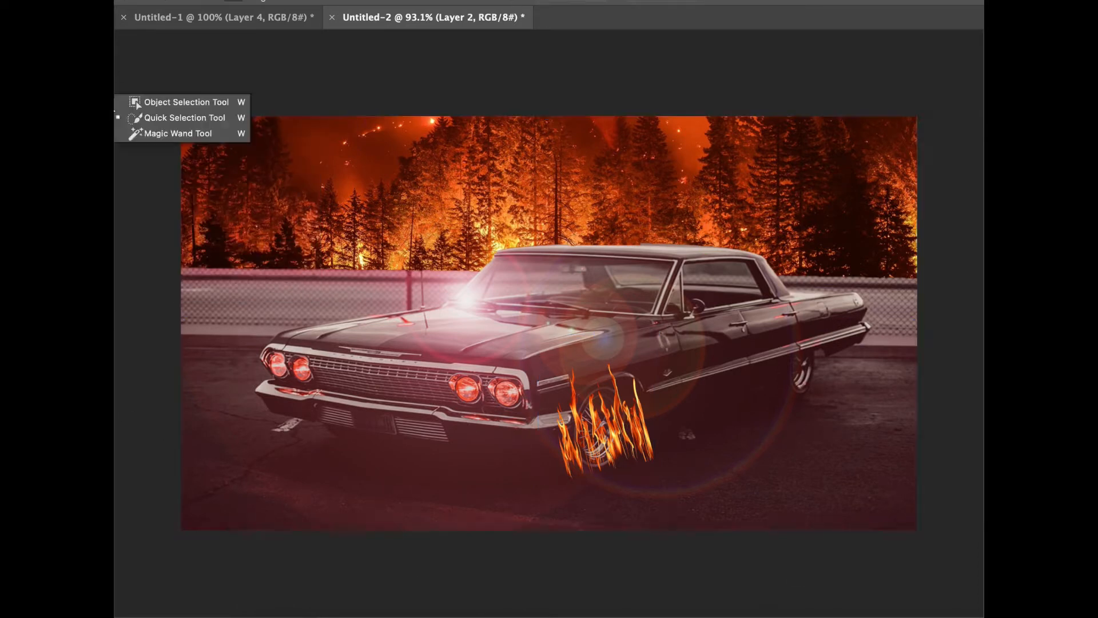
click(150, 133)
click(292, 176)
right_click(291, 176)
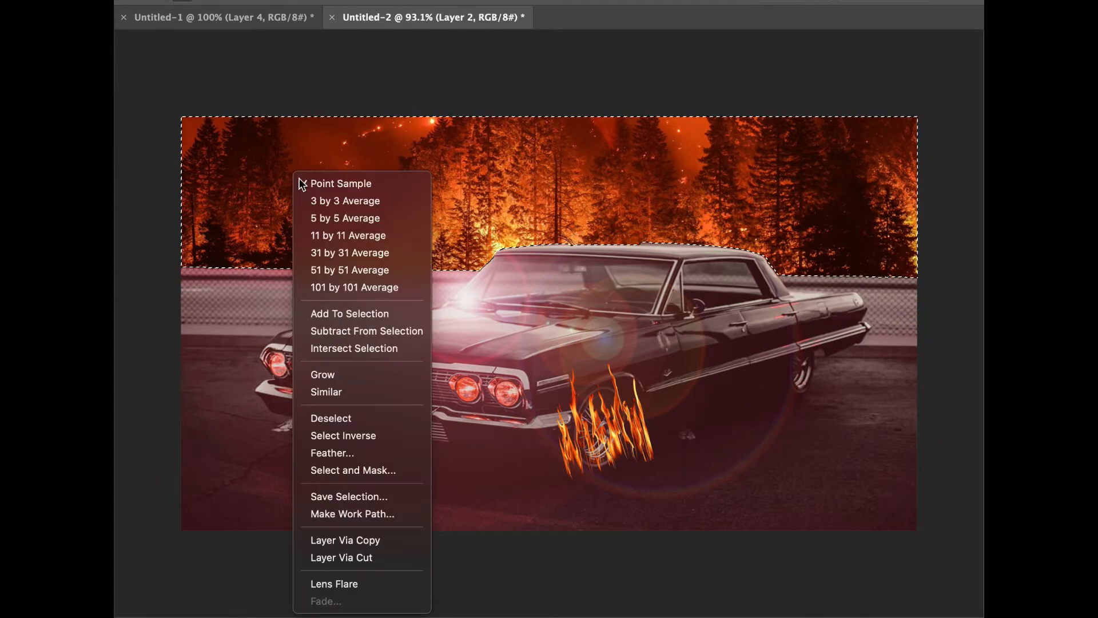
click(388, 436)
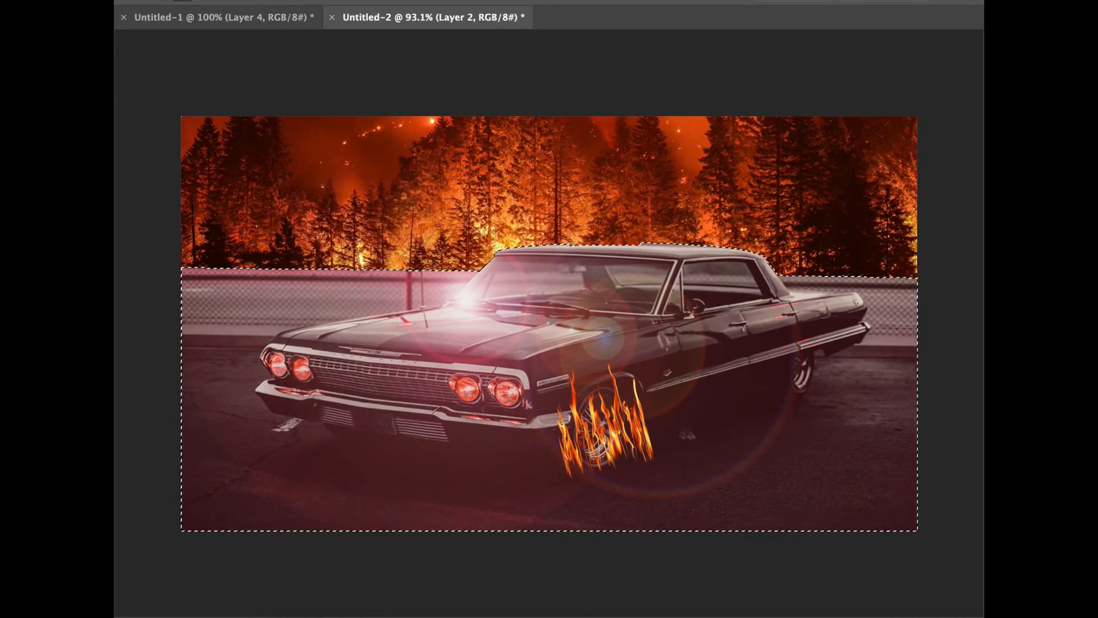
key(super+shift+alt+n)
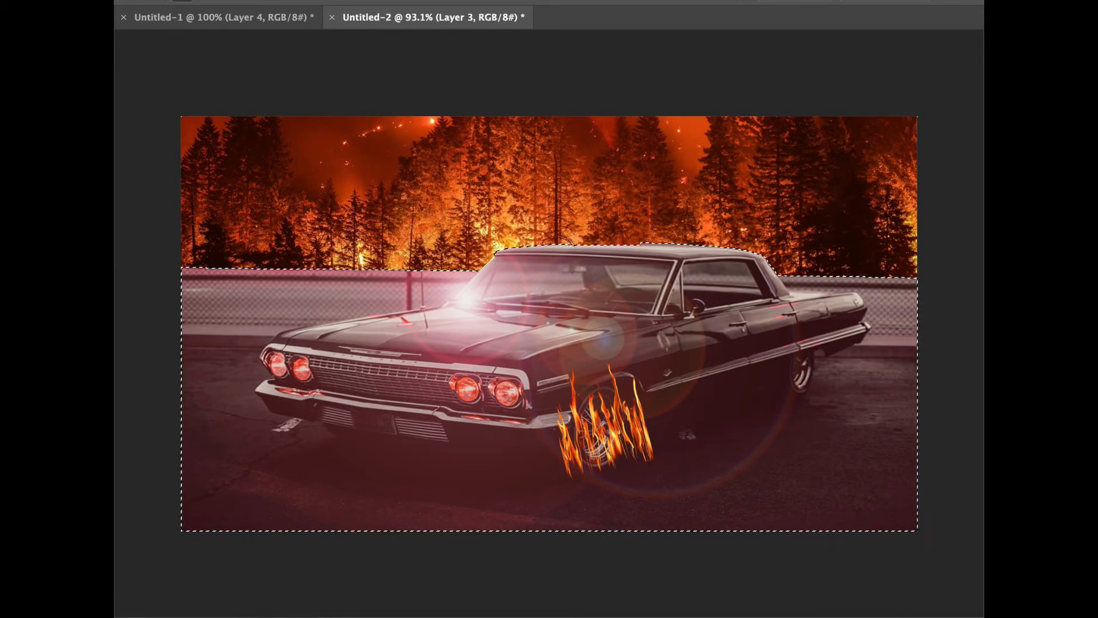
Step: Rasterize the flames layer on the front wheel
right_click(985, 515)
mouse_move(975, 611)
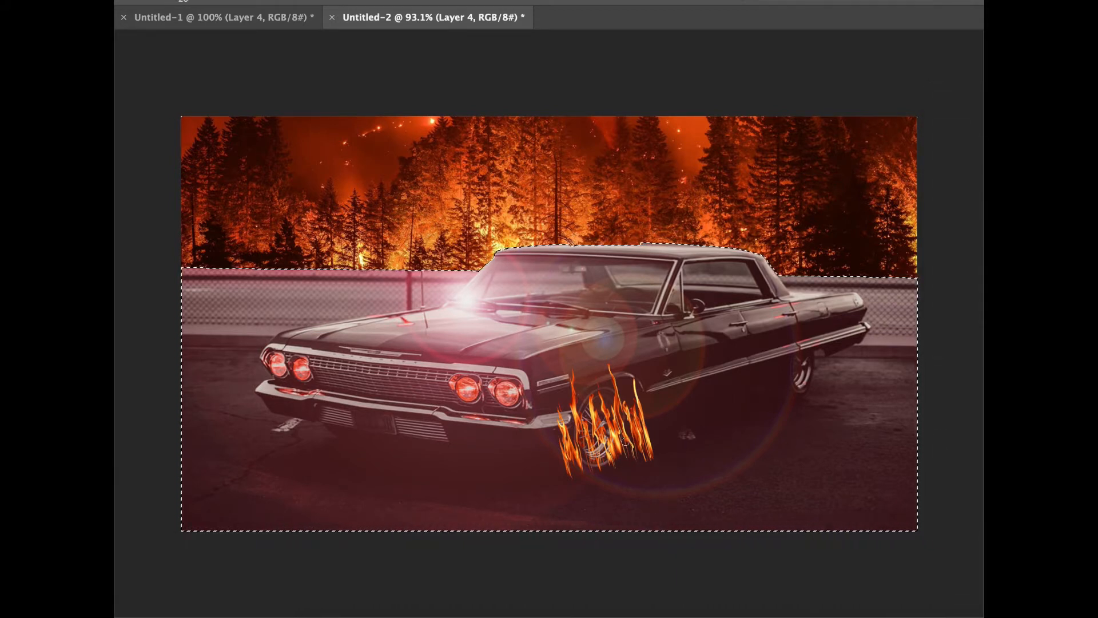
Step: Try erasing the flames that cover the front wheel's rim and tyre
key(super+plus)
scroll(608, 431, down, 5)
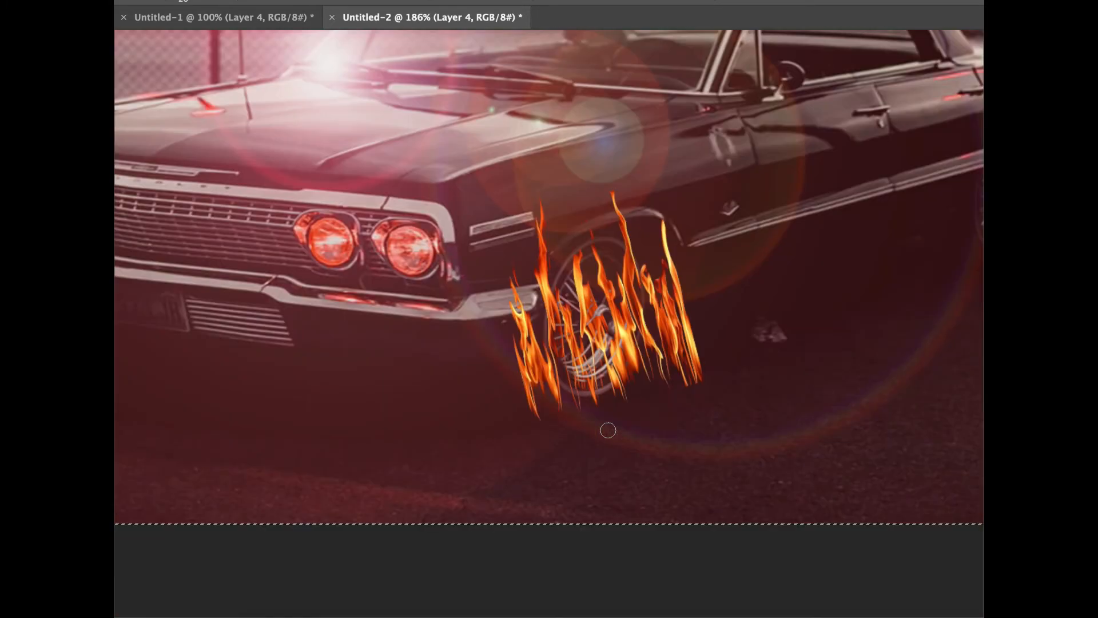
mouse_move(578, 281)
mouse_down()
mouse_move(556, 330)
mouse_move(589, 369)
mouse_move(609, 365)
mouse_move(626, 335)
mouse_move(627, 294)
mouse_move(576, 266)
mouse_move(617, 266)
mouse_up()
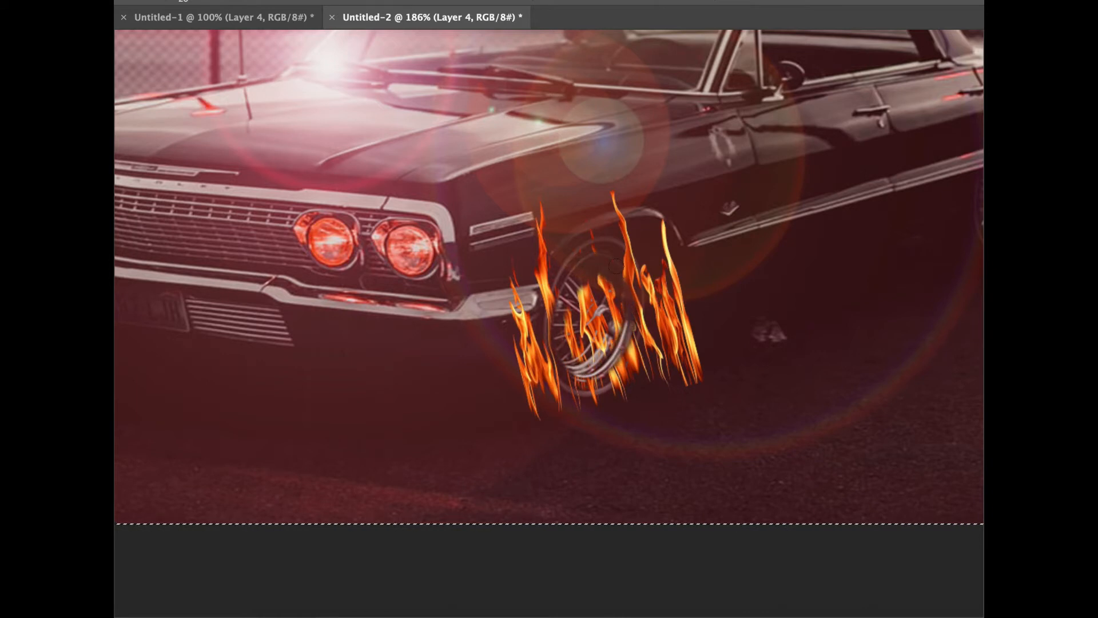
mouse_move(624, 315)
mouse_down()
mouse_move(614, 361)
mouse_move(582, 380)
mouse_move(635, 342)
mouse_move(633, 353)
mouse_move(592, 317)
mouse_move(607, 332)
mouse_move(589, 335)
mouse_up()
scroll(587, 334, down, 5)
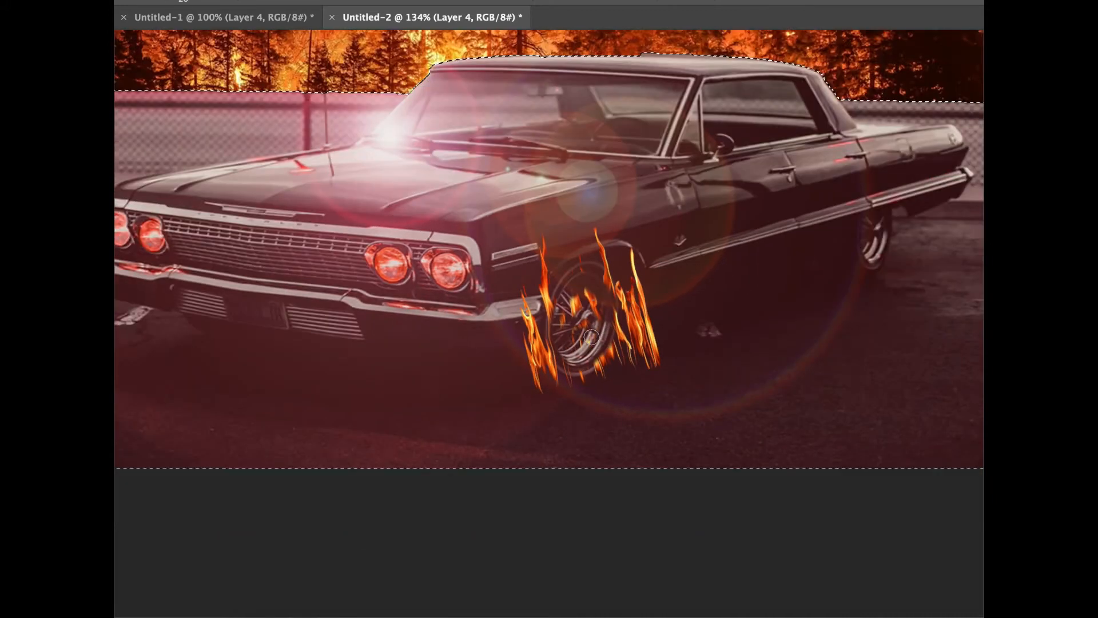
scroll(587, 334, down, 1)
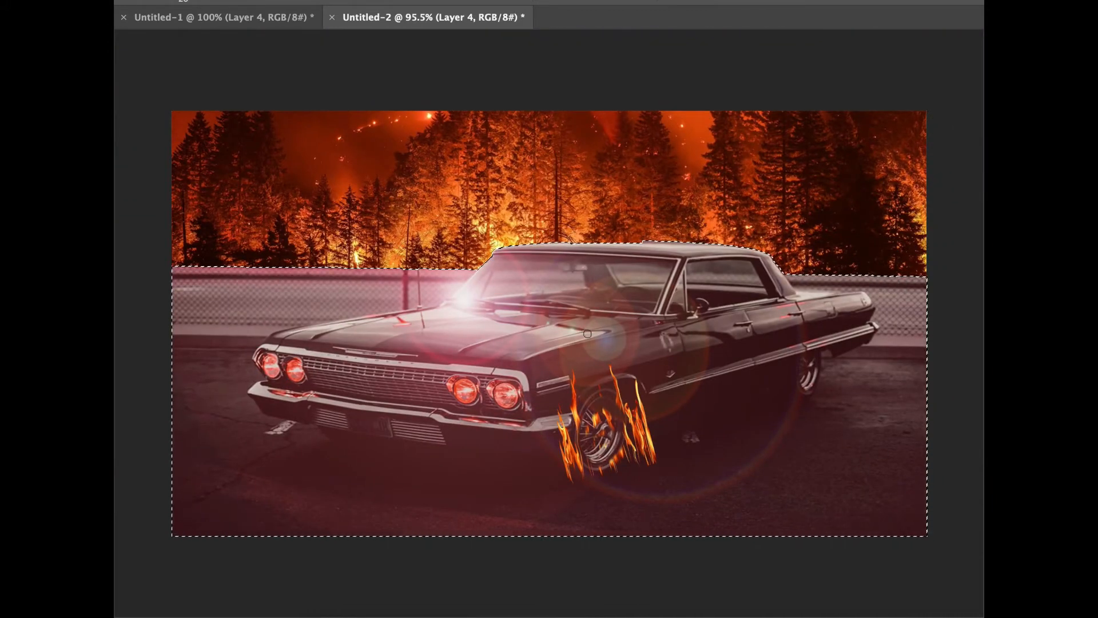
Step: Undo the erasing on the flames layer and clear the selection
scroll(587, 334, up, 3)
key(ctrl+z)
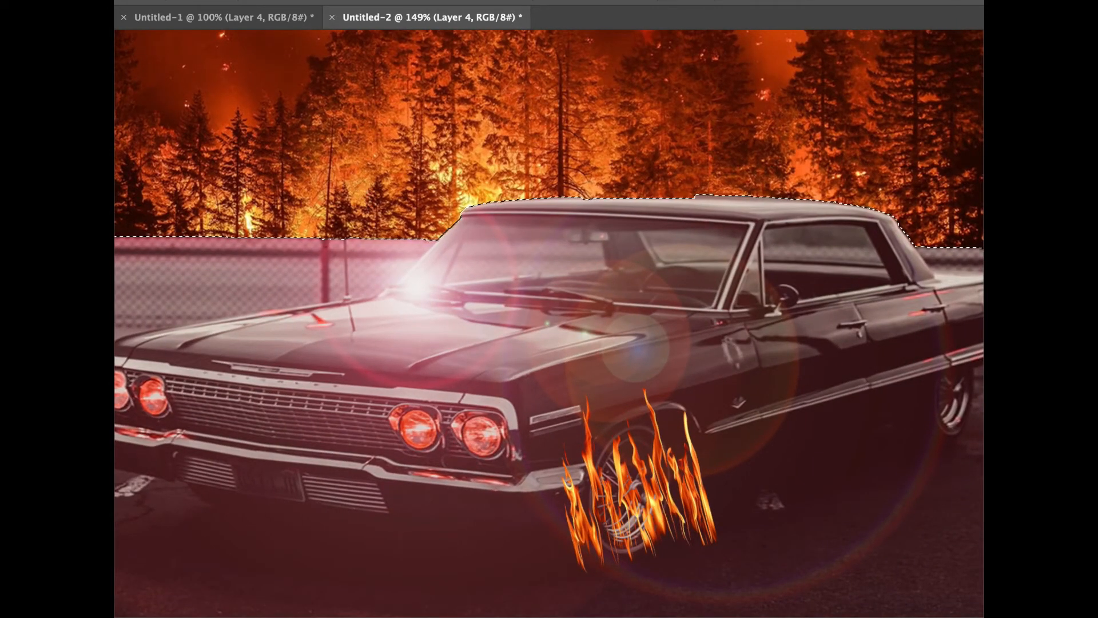
key(ctrl+d)
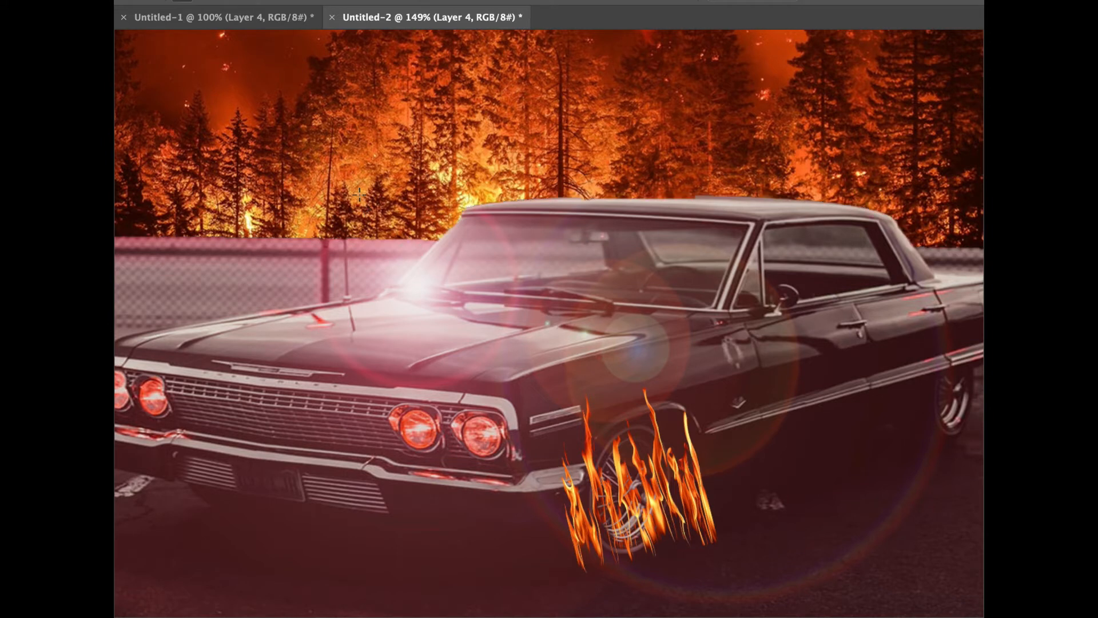
Step: Narrow the flames from both sides, reduce their height and move them up to fit the front wheel
key(ctrl+t)
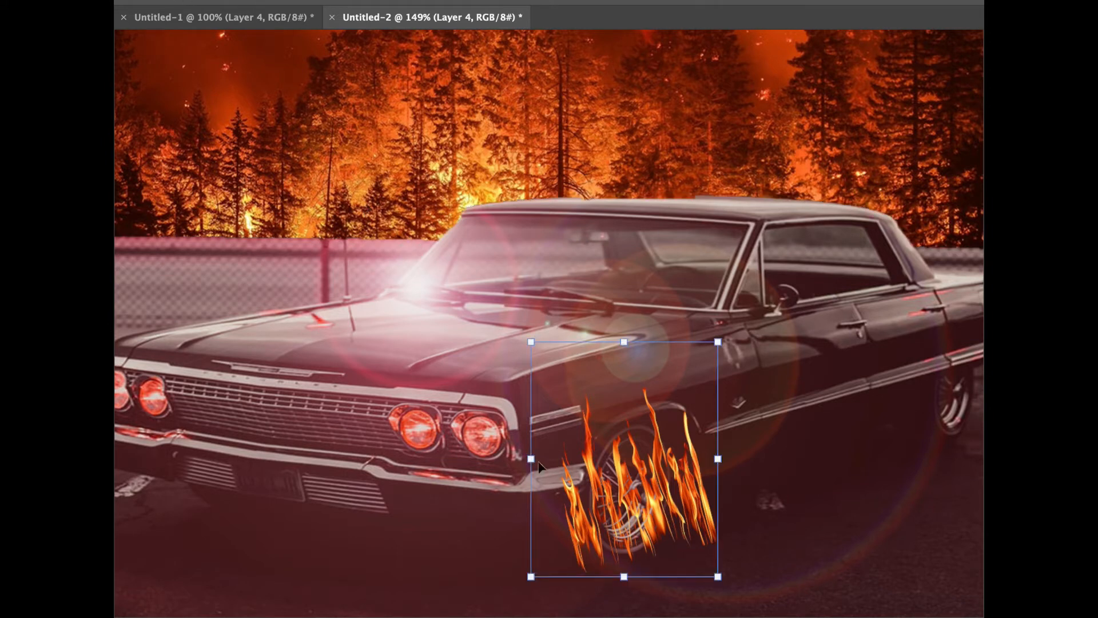
drag(535, 461, 549, 460)
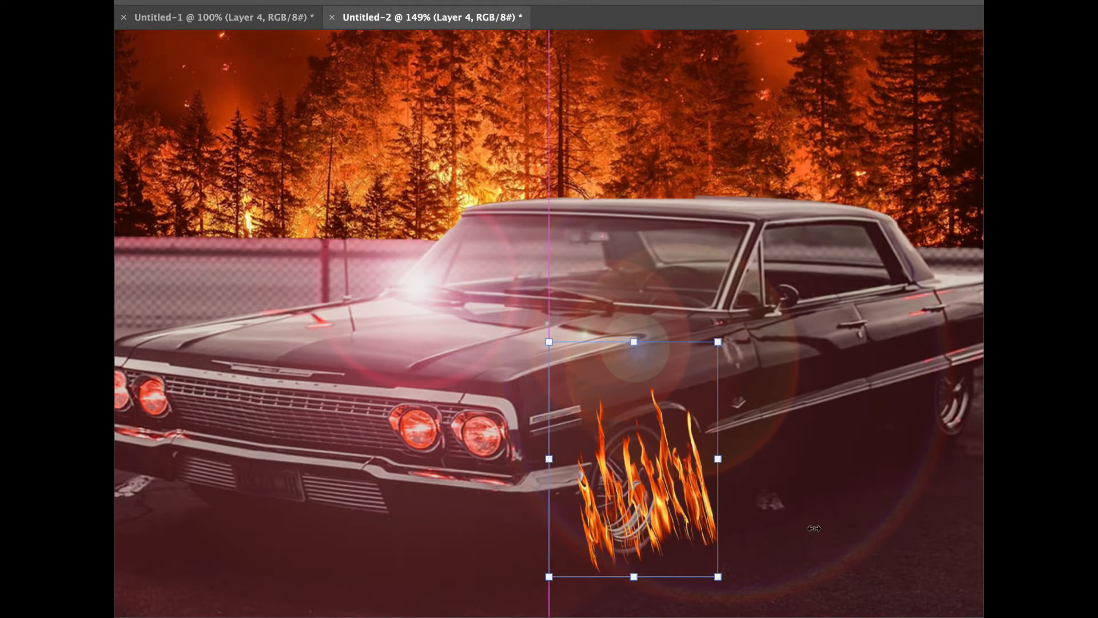
drag(722, 463, 688, 462)
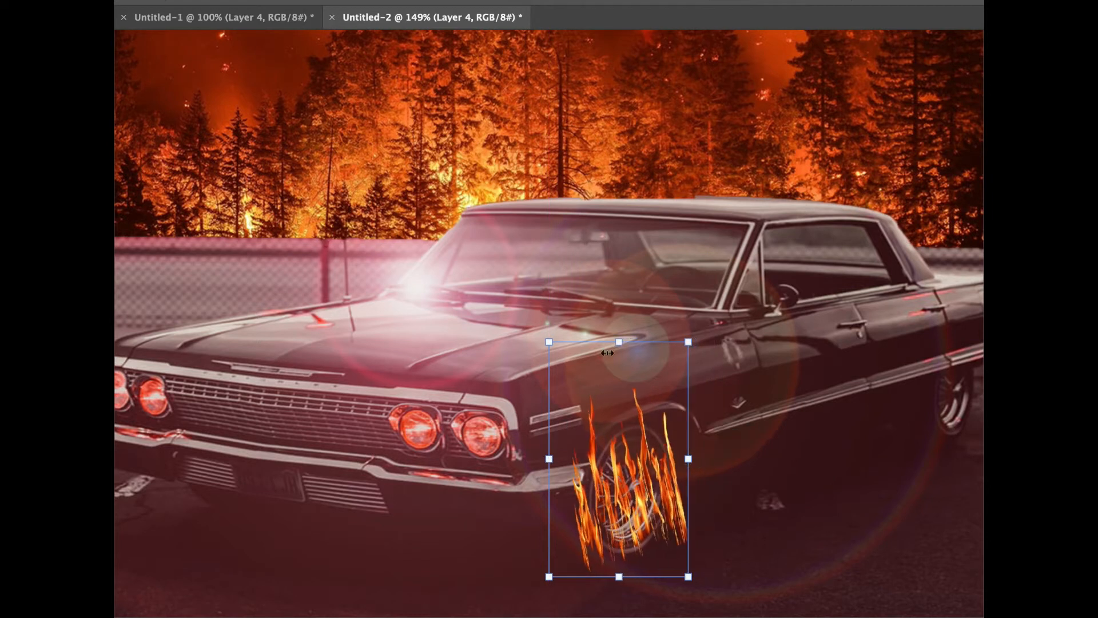
drag(616, 339, 620, 402)
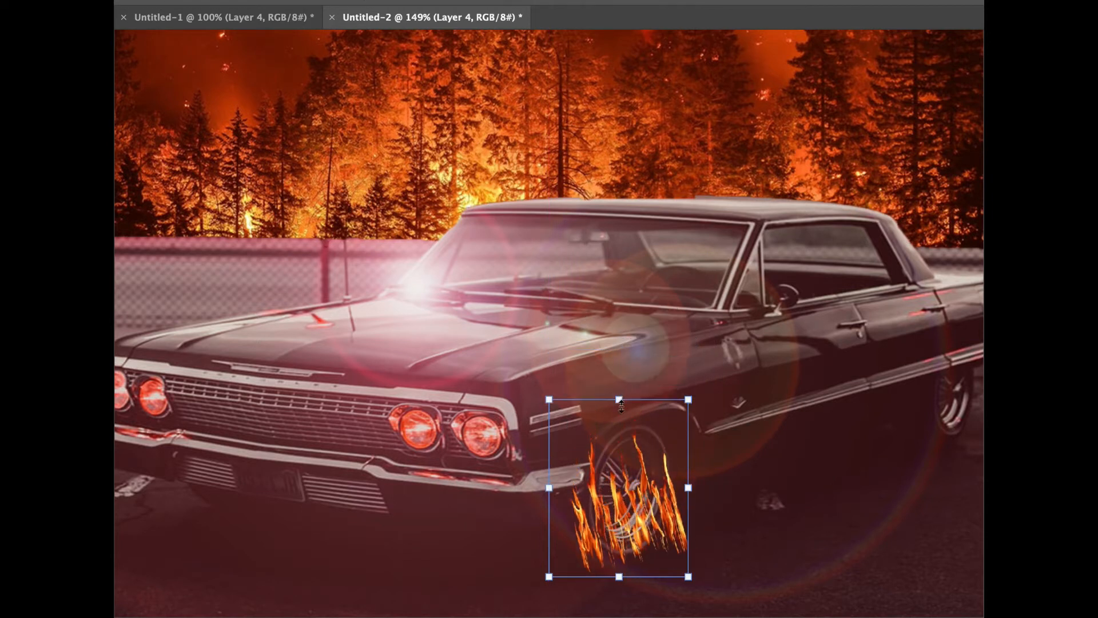
mouse_move(641, 525)
mouse_down()
mouse_move(639, 496)
mouse_move(638, 509)
mouse_up()
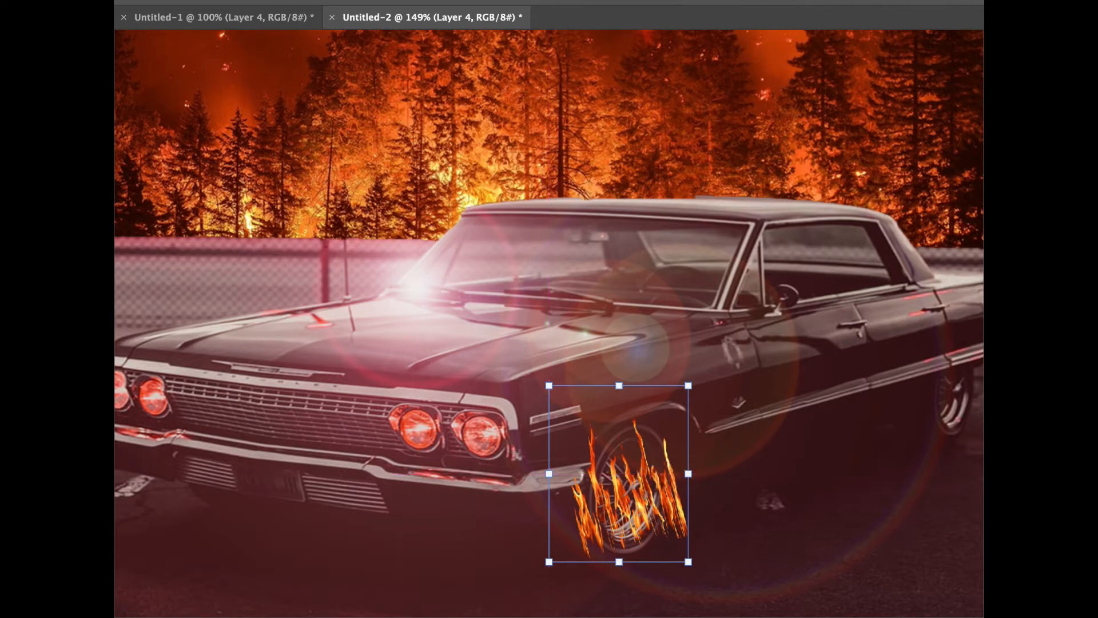
key(Return)
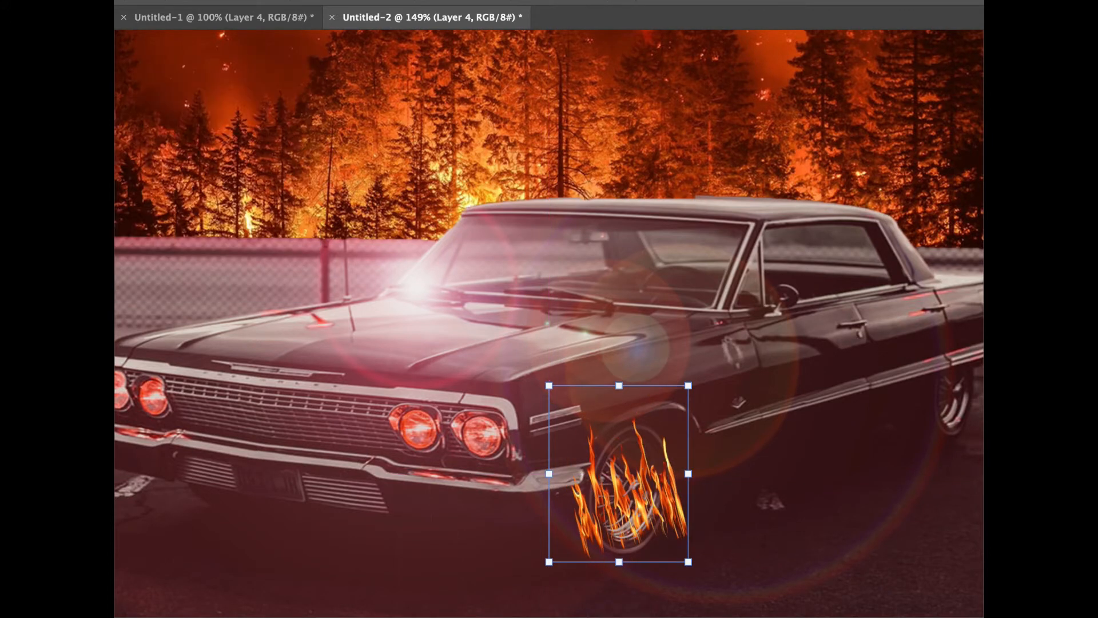
Step: Erase part of the flames overlapping the front wheel so the lower rim and tyre show through
key(b)
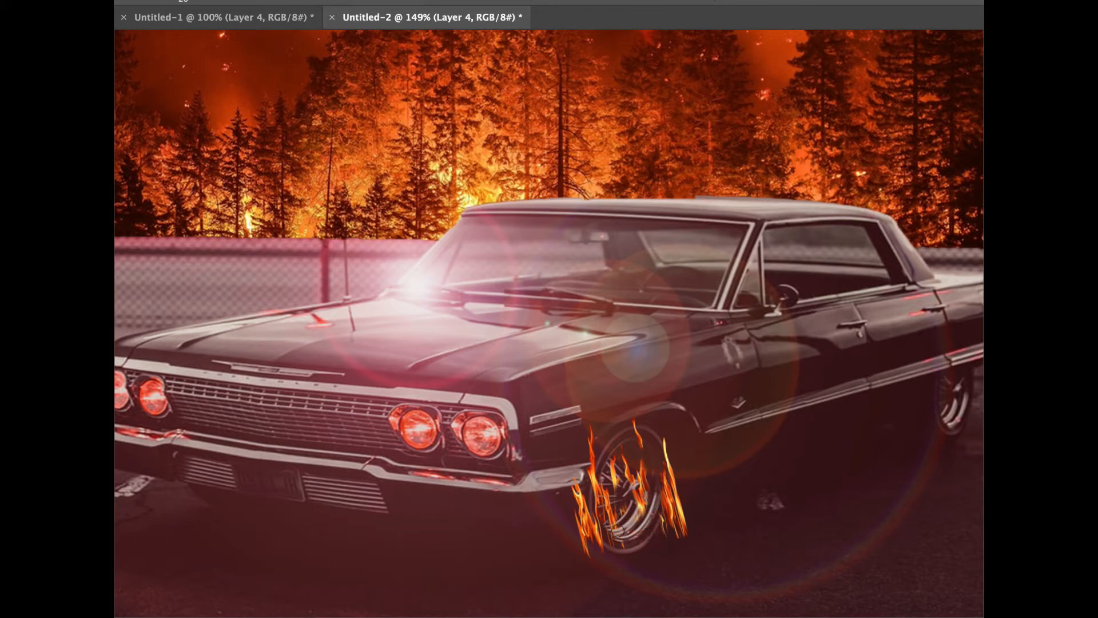
scroll(647, 535, down, 5)
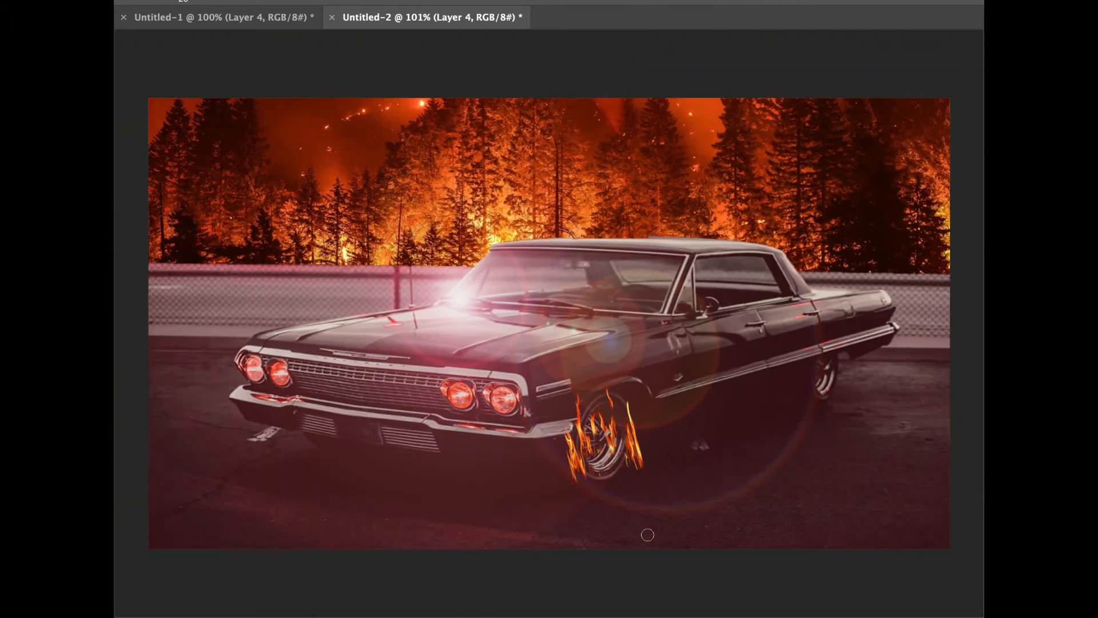
Step: Duplicate the front wheel's flames onto the rear wheel and convert the copy to a smart object
scroll(648, 535, up, 3)
scroll(647, 535, up, 4)
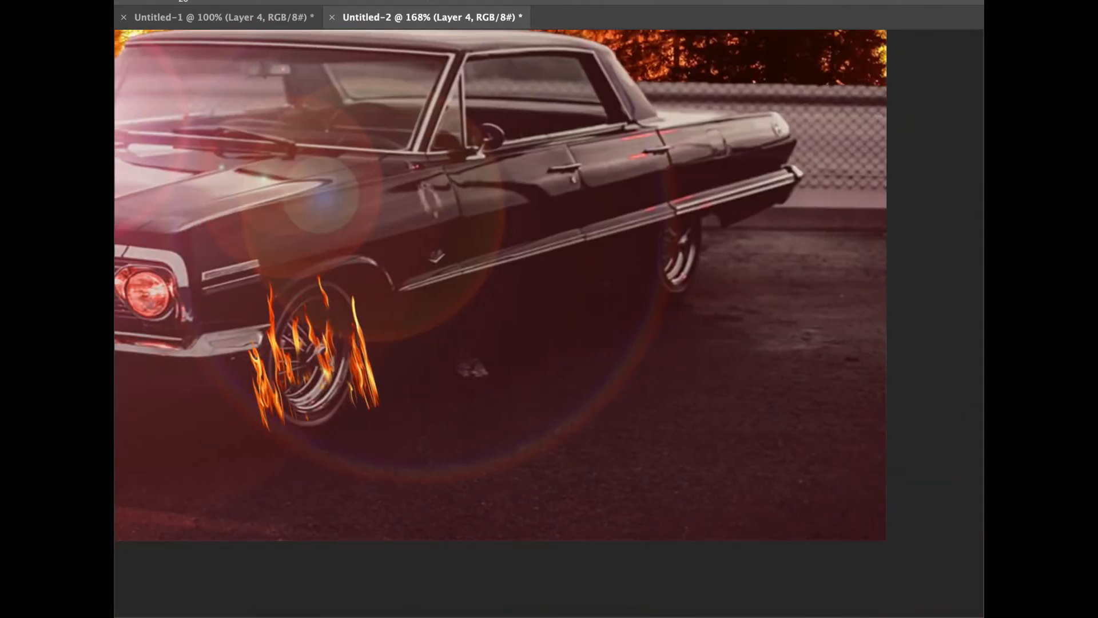
key(ctrl+t)
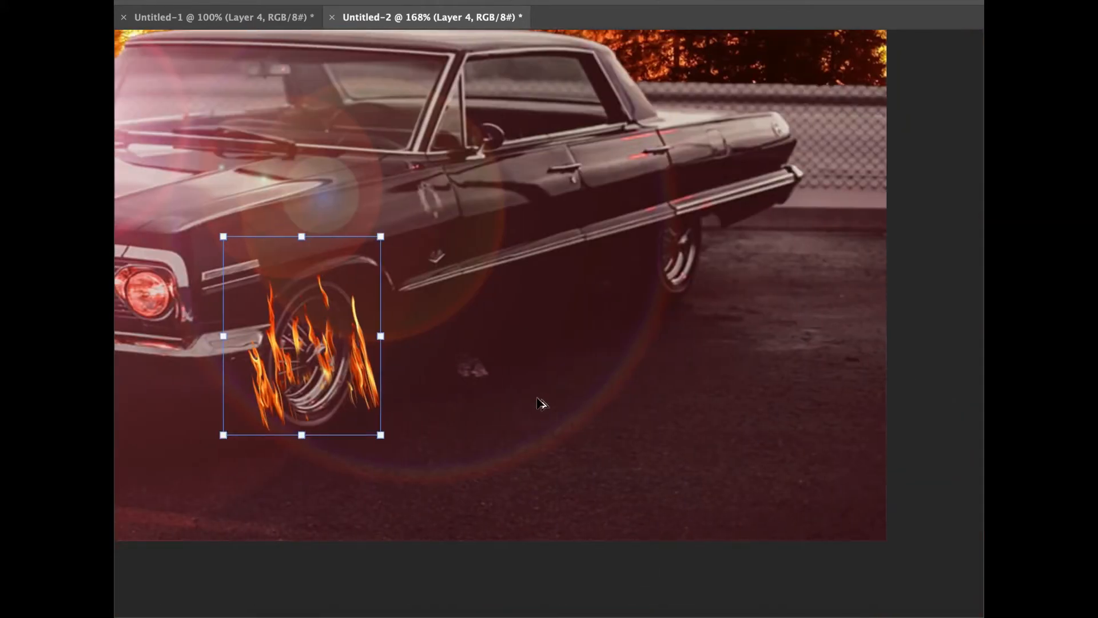
drag(323, 342, 697, 243)
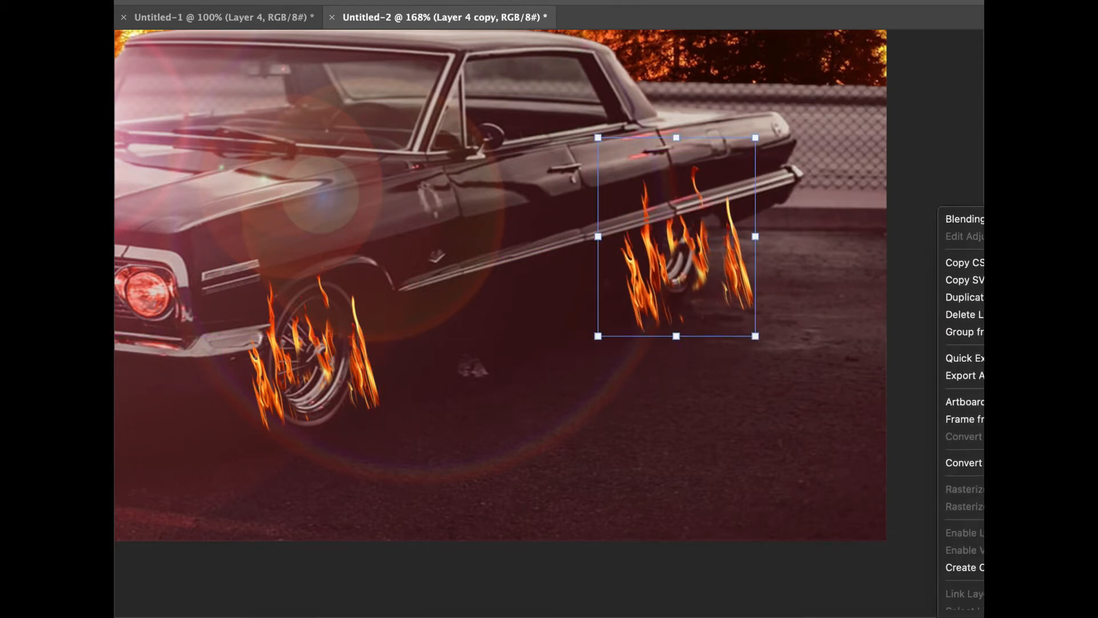
click(963, 462)
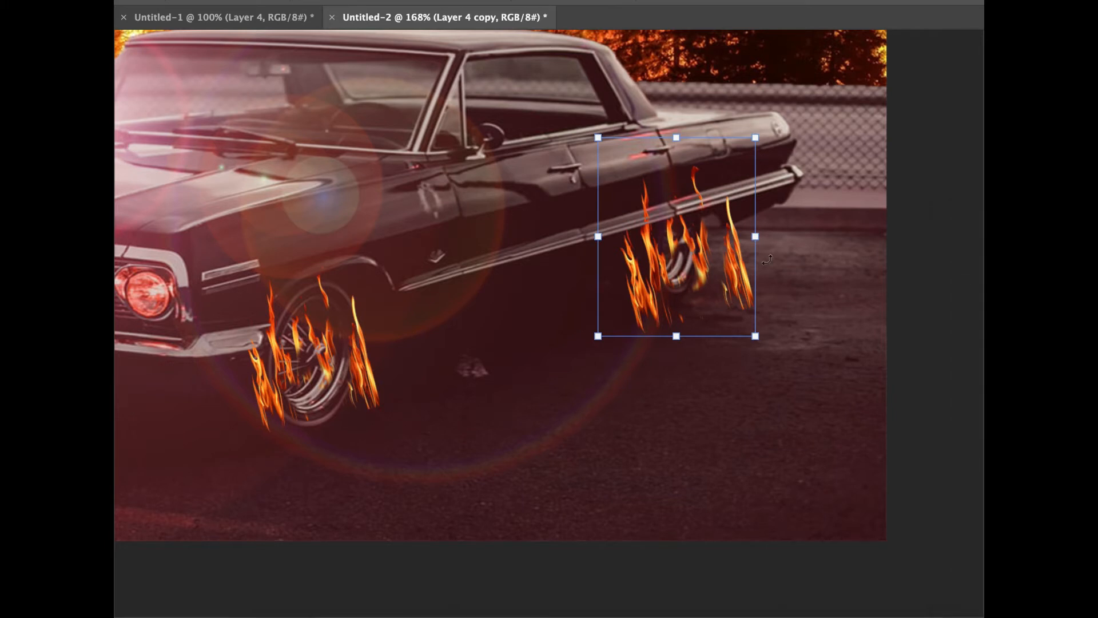
Step: Rotate the rear wheel's flames slightly counterclockwise, narrow and shorten them to fit the wheel, and nudge them up
mouse_move(771, 350)
mouse_down()
mouse_move(795, 326)
mouse_move(791, 342)
mouse_up()
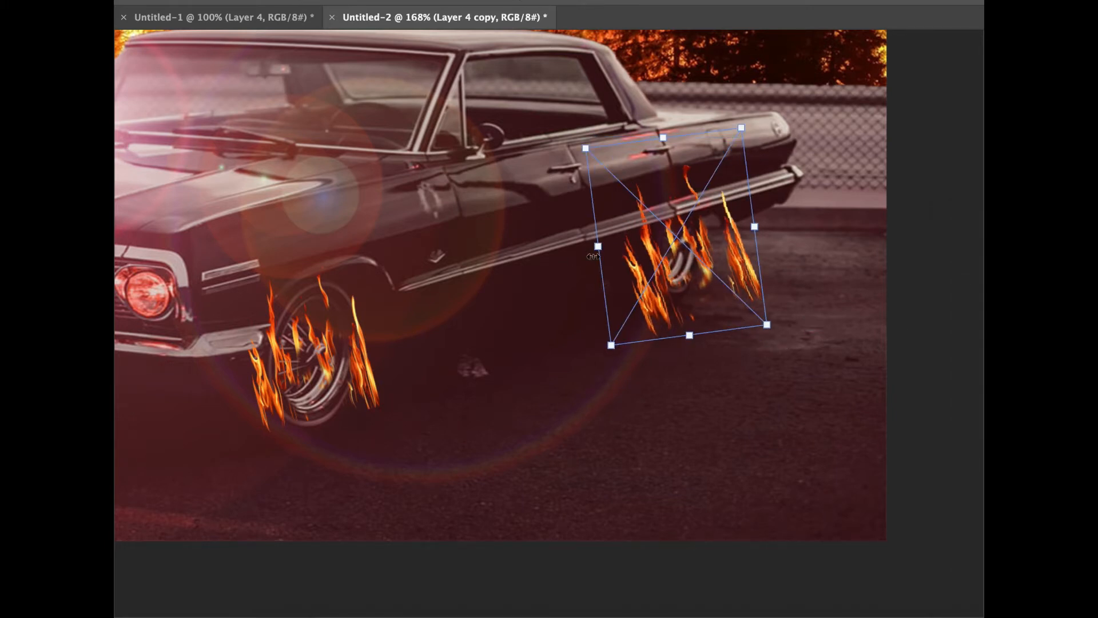
drag(593, 256, 625, 253)
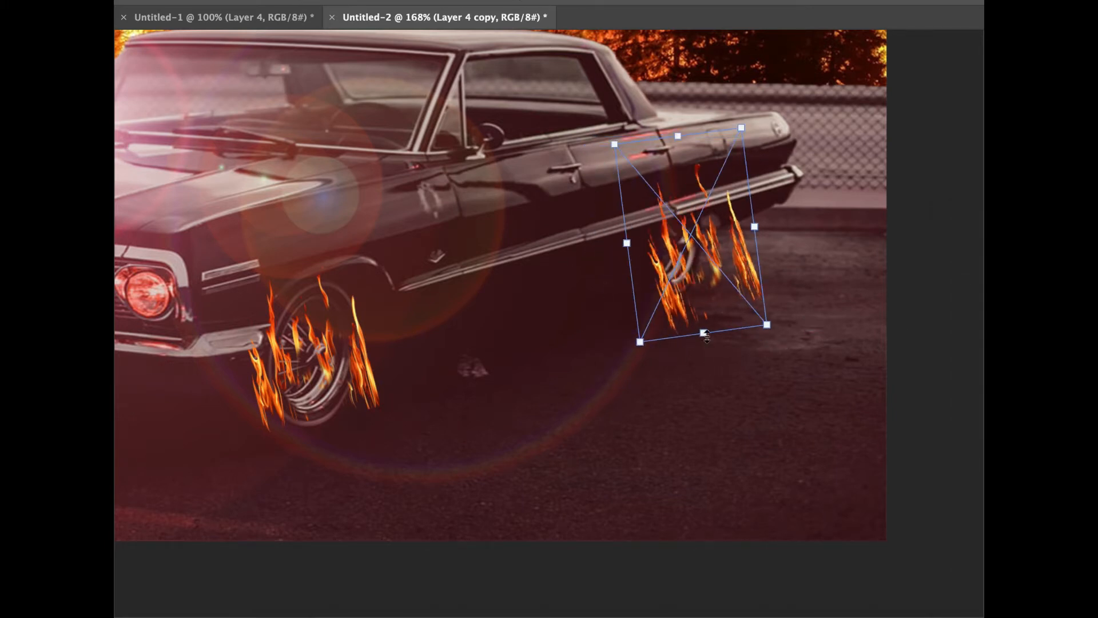
drag(707, 337, 701, 308)
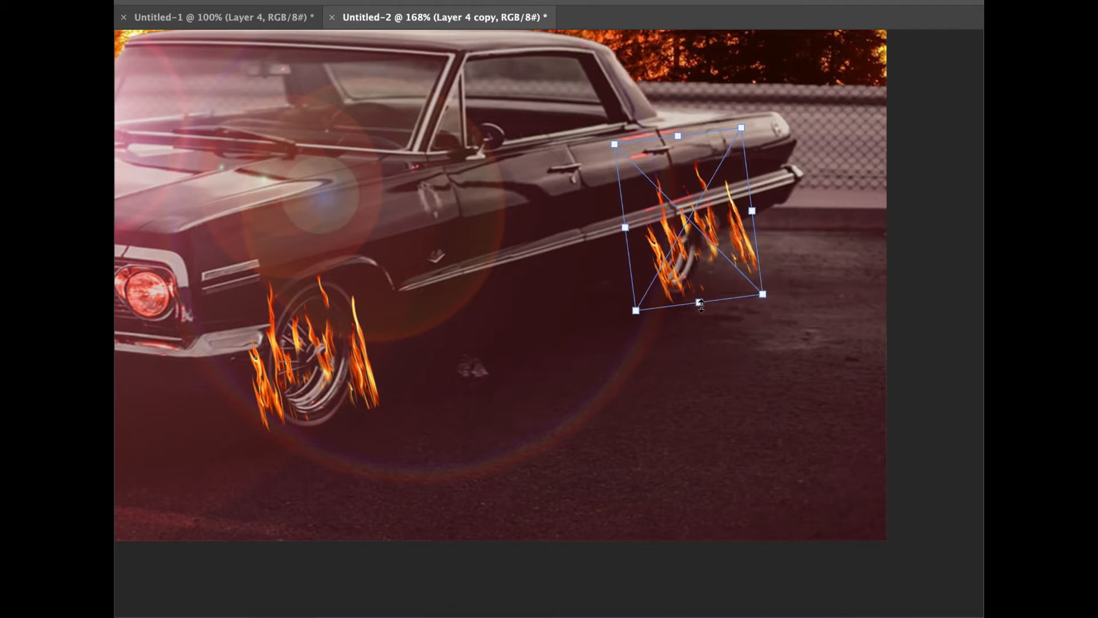
drag(751, 217, 714, 216)
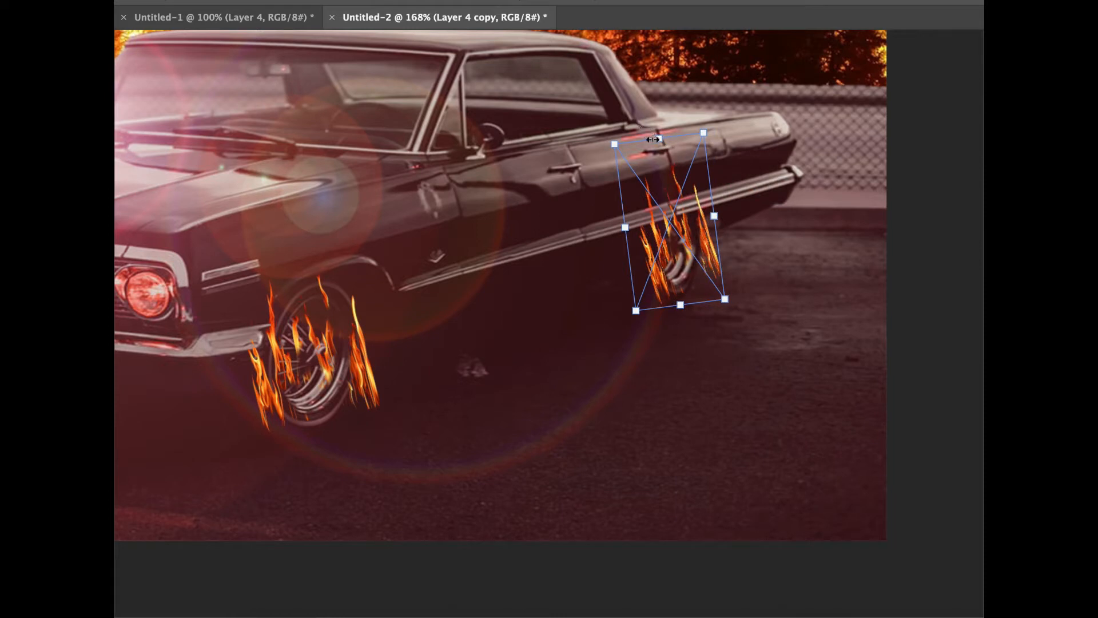
drag(653, 139, 653, 176)
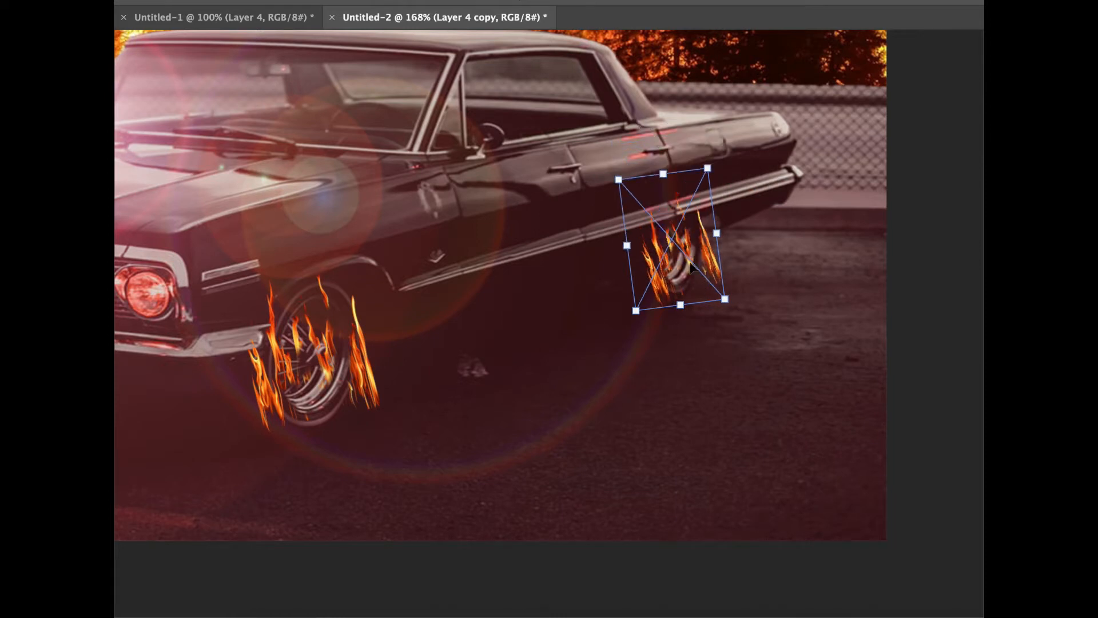
drag(684, 254, 684, 247)
key(super+0)
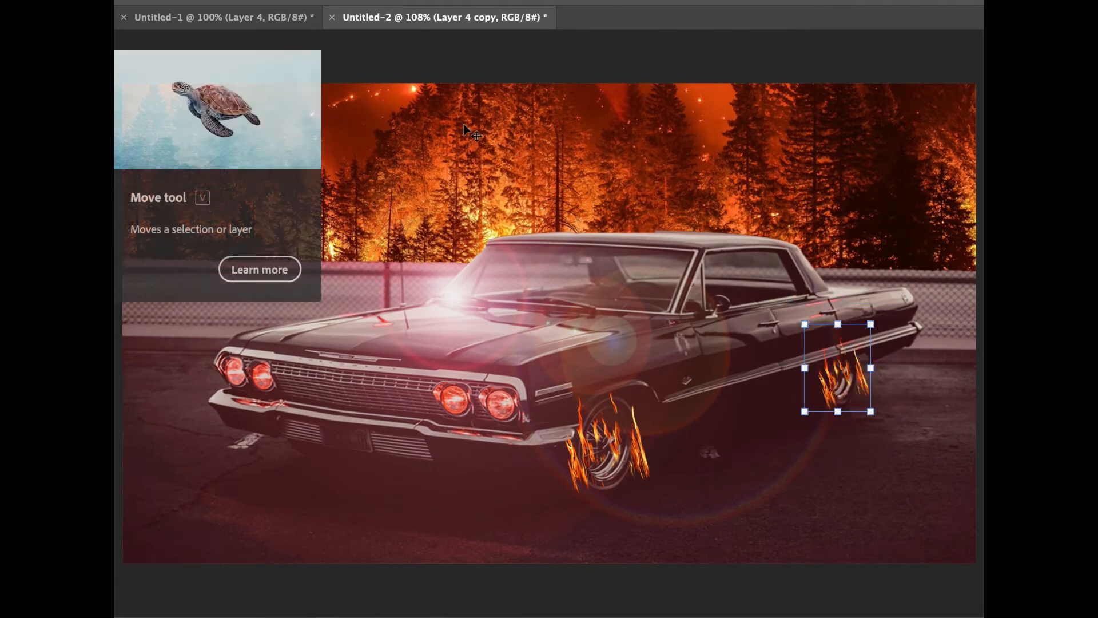
click(503, 57)
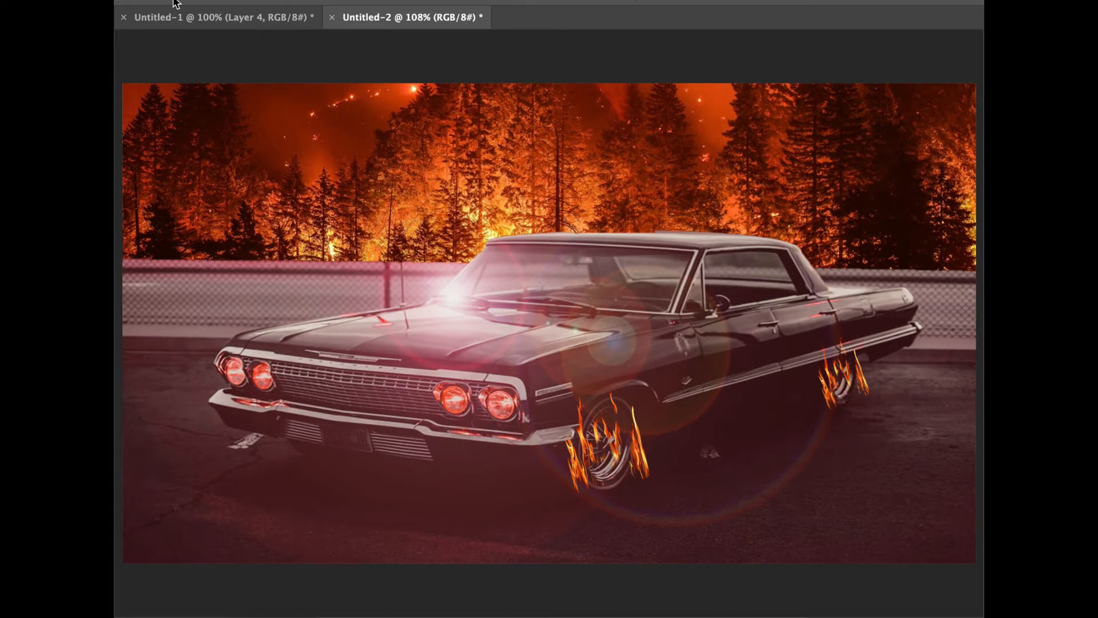
Step: Copy the black-and-white smoke image from Untitled-1 into the car composite in Untitled-2
click(206, 18)
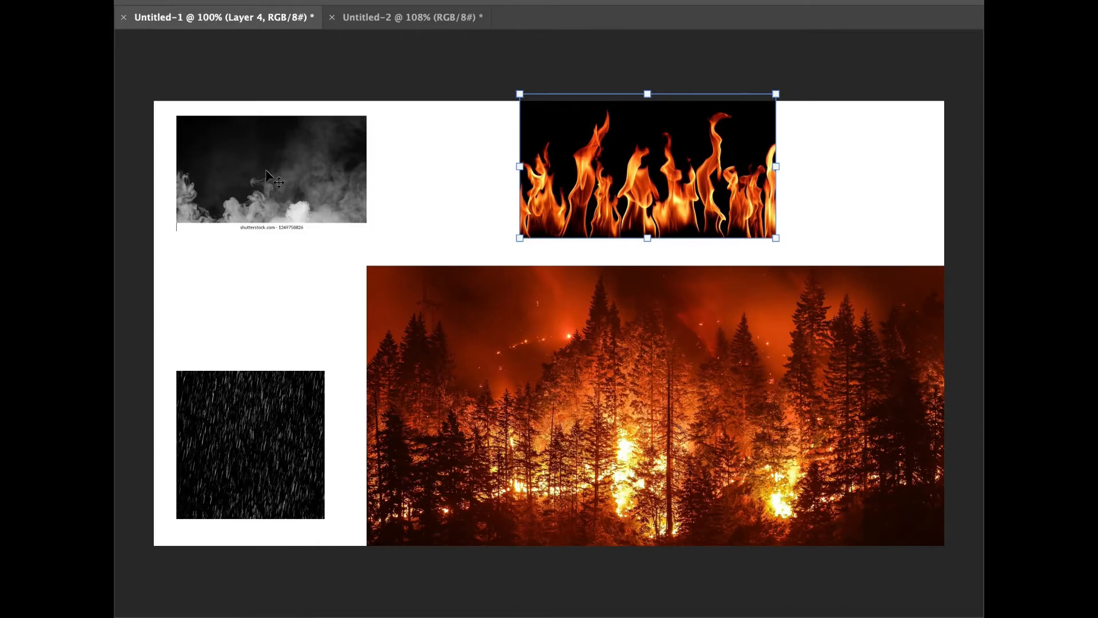
drag(265, 169, 386, 24)
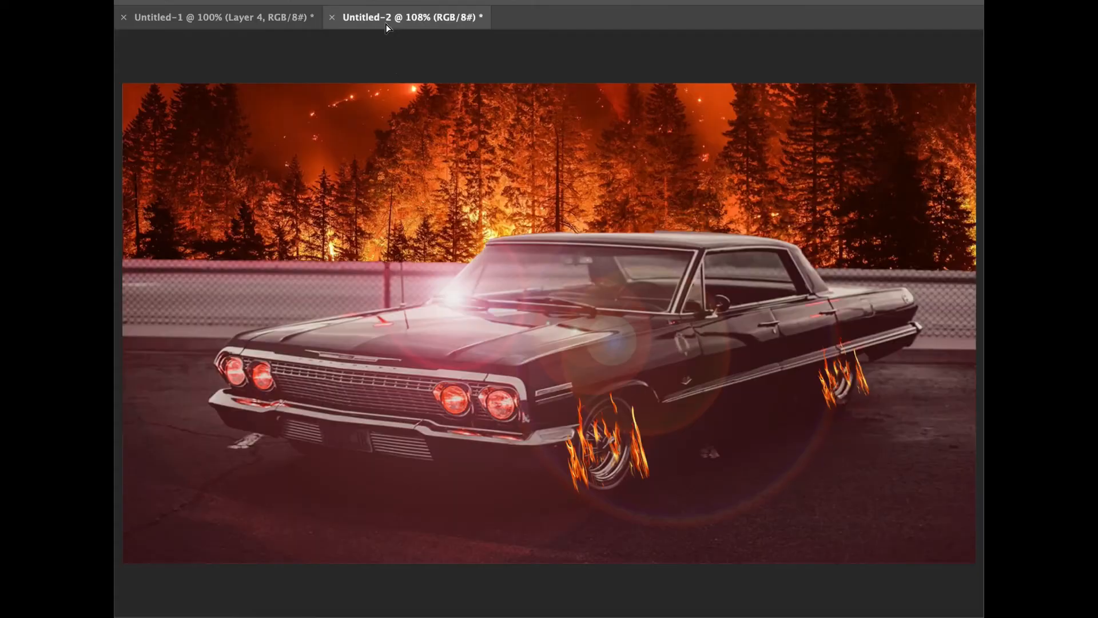
drag(480, 341, 480, 342)
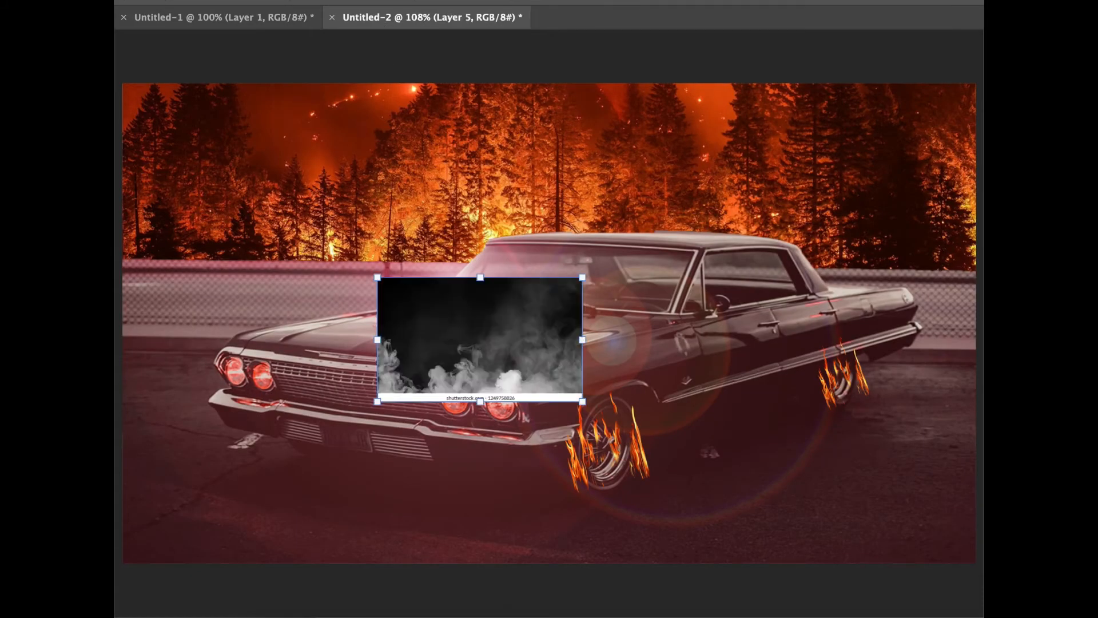
Step: Cut off the white watermark strip along the smoke image's lower edge
key(m)
key(super+plus)
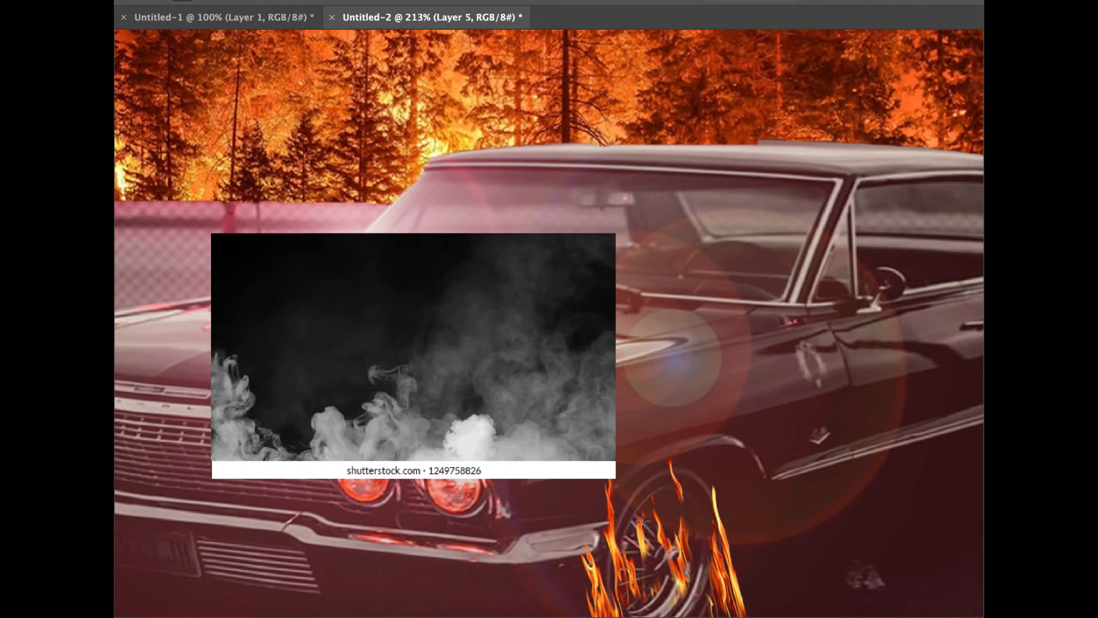
drag(643, 521, 181, 462)
key(Delete)
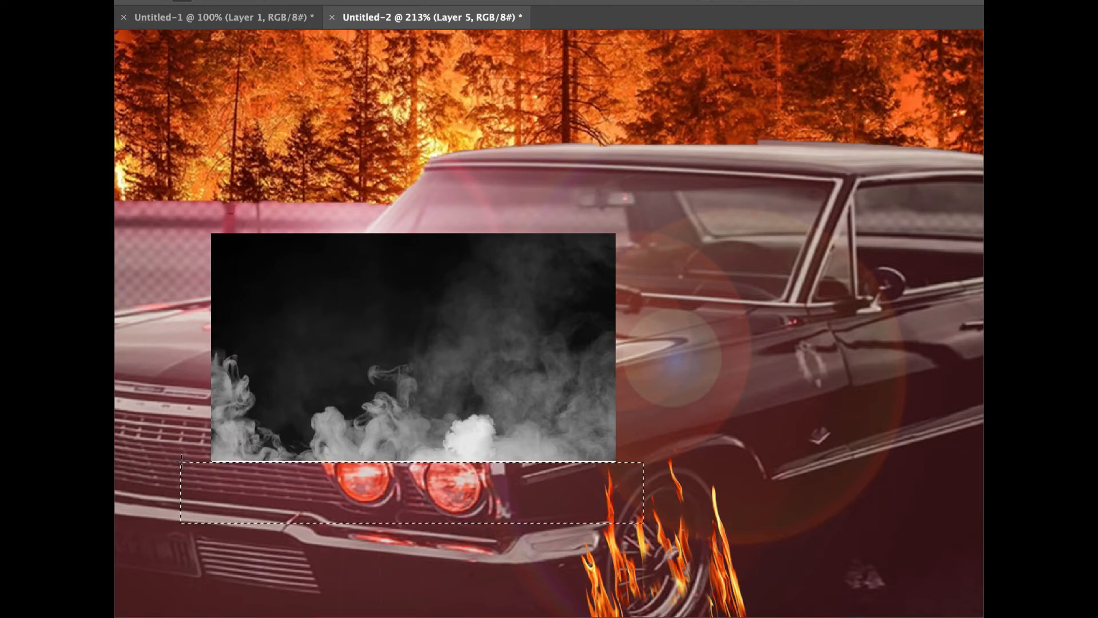
key(super+0)
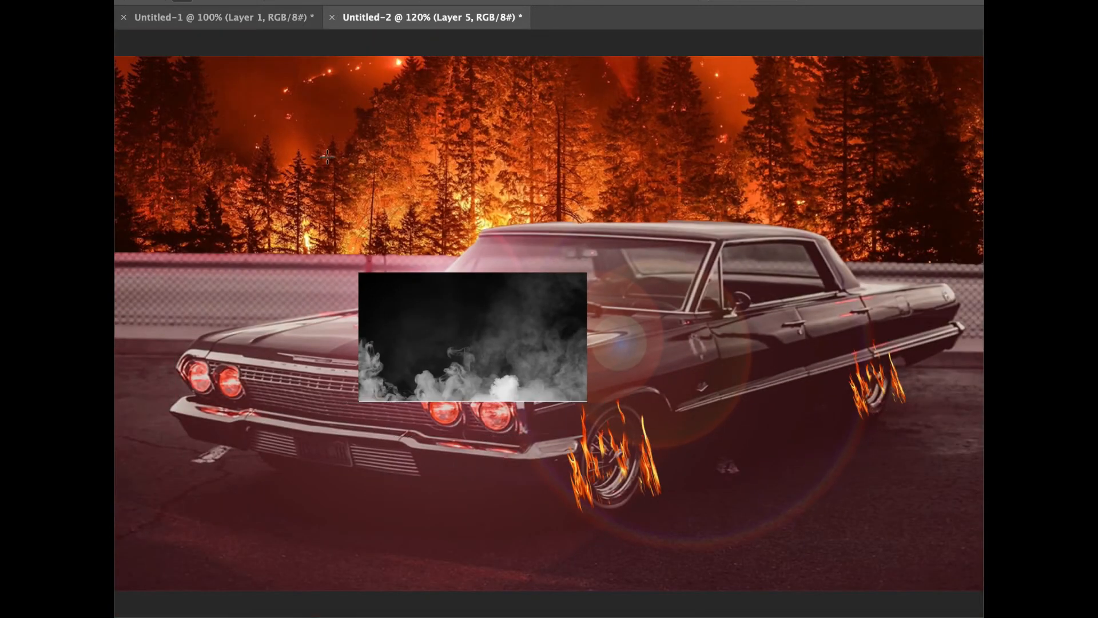
Step: Convert the smoke to a smart object and stretch it across the full canvas width, from the lower edge up to the car's roof
key(super+minus)
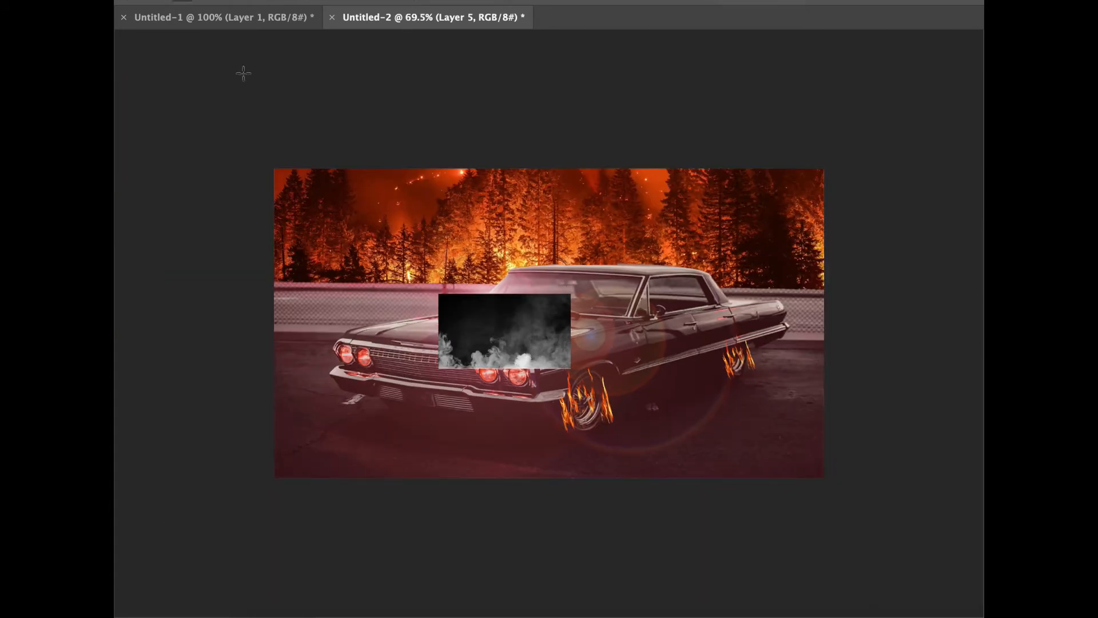
drag(536, 361, 590, 448)
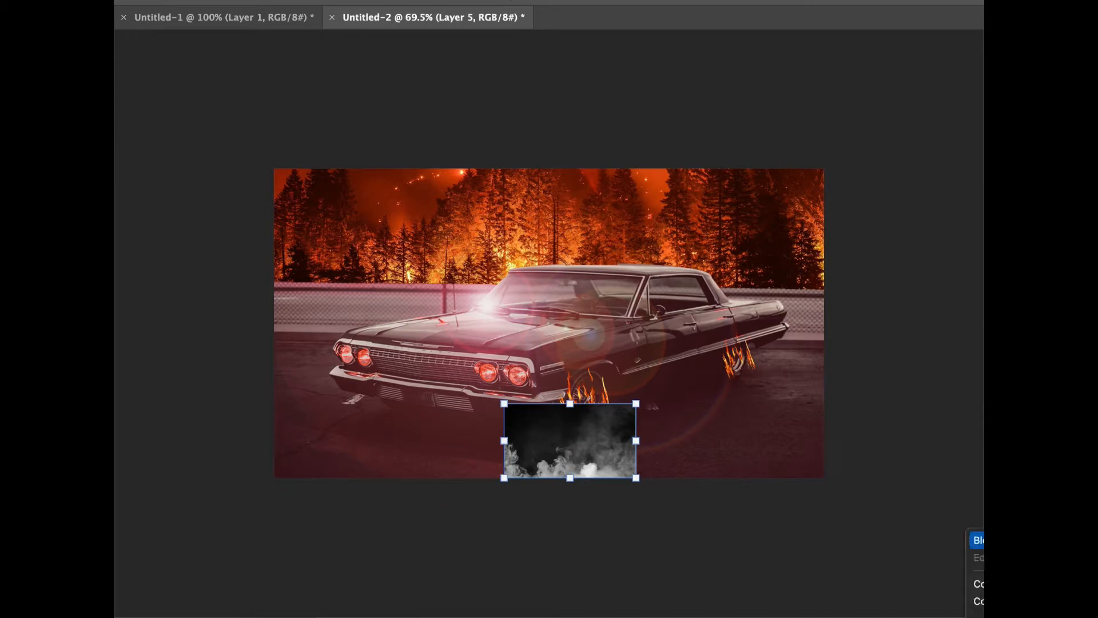
click(978, 386)
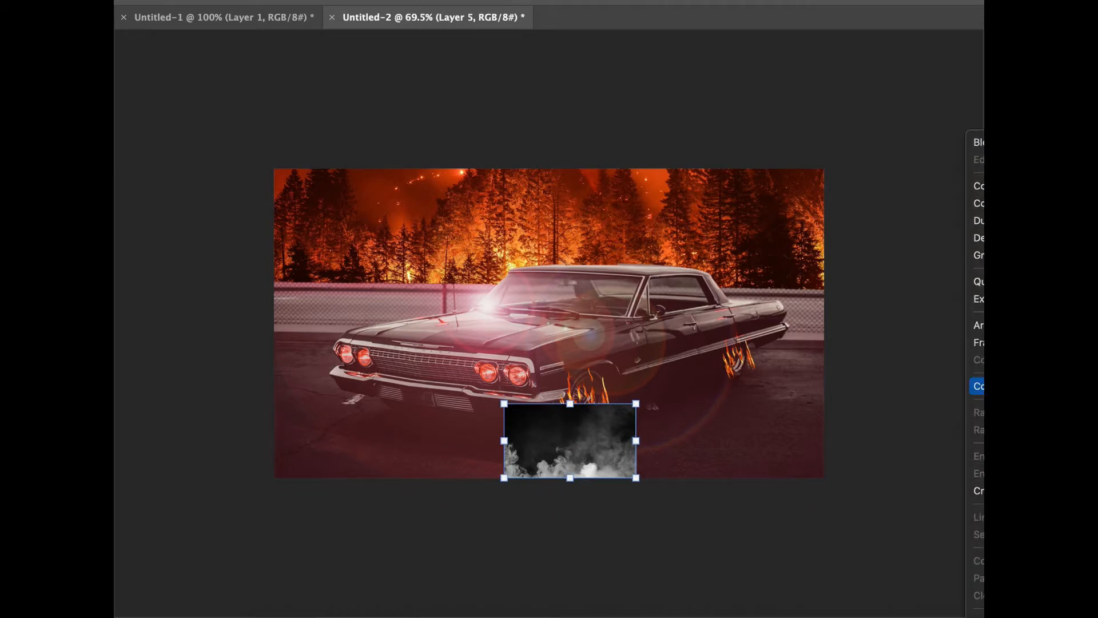
drag(501, 441, 265, 423)
drag(454, 403, 455, 338)
drag(640, 415, 827, 429)
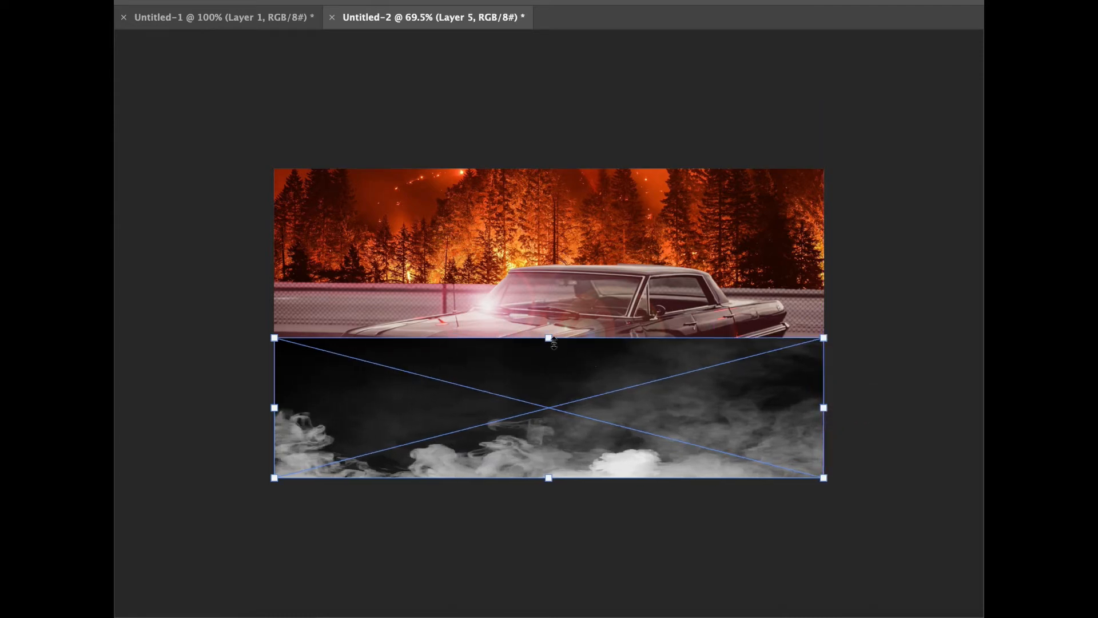
drag(553, 342, 549, 274)
key(Return)
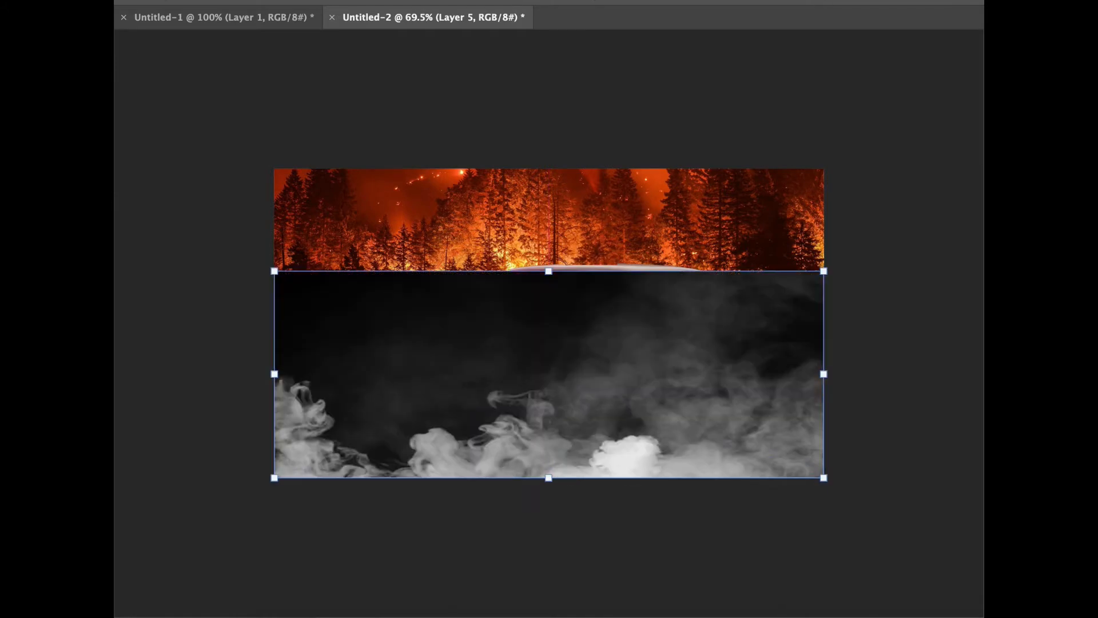
Step: Try a blend mode on the smoke layer that hides its black background
key(shift+alt+g)
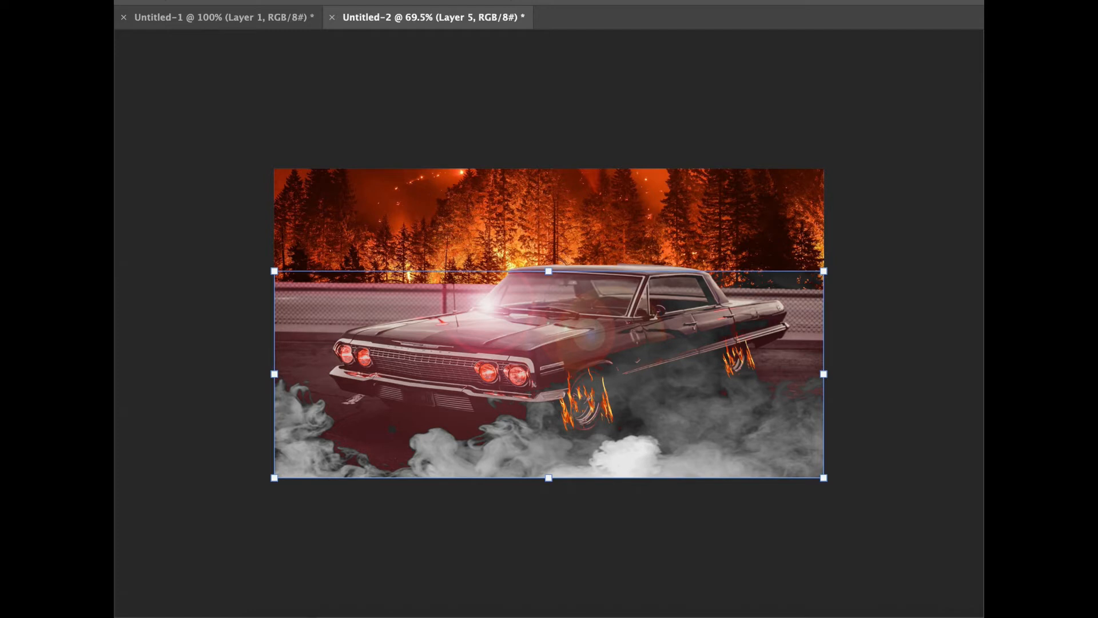
click(885, 342)
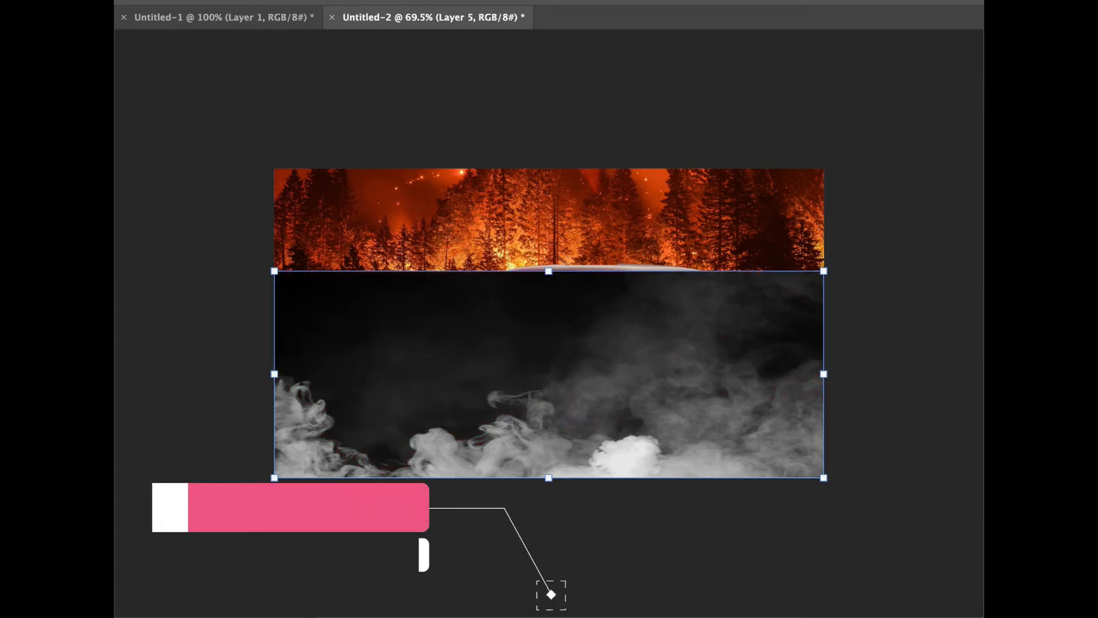
Step: Select the grey smoke with Color Range using Sampled Colors and an adjusted fuzziness
click(459, 1)
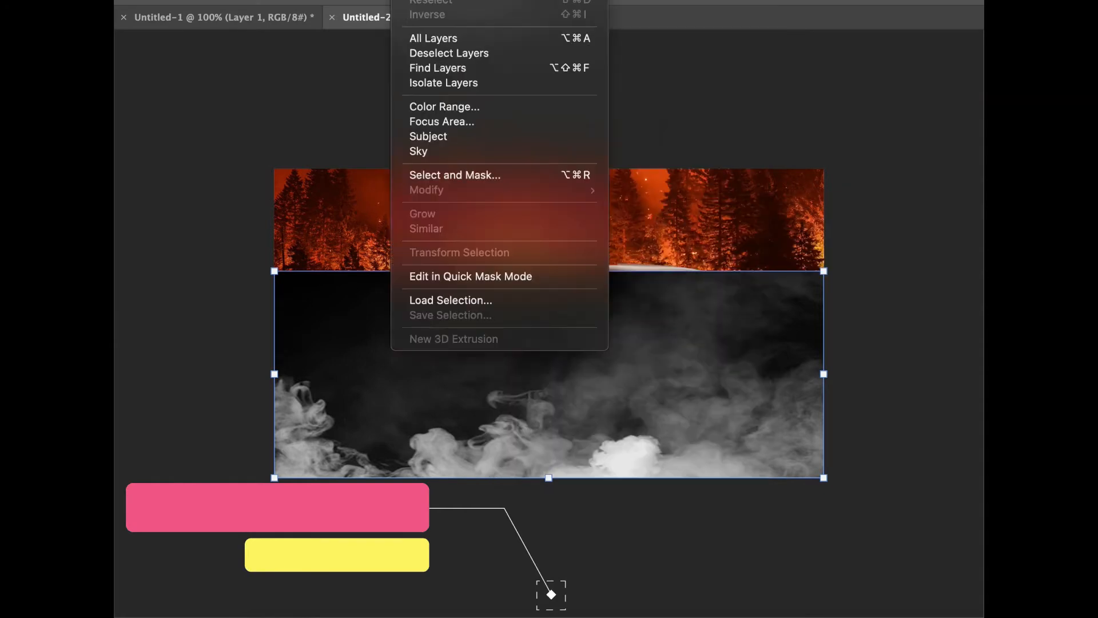
mouse_move(459, 1)
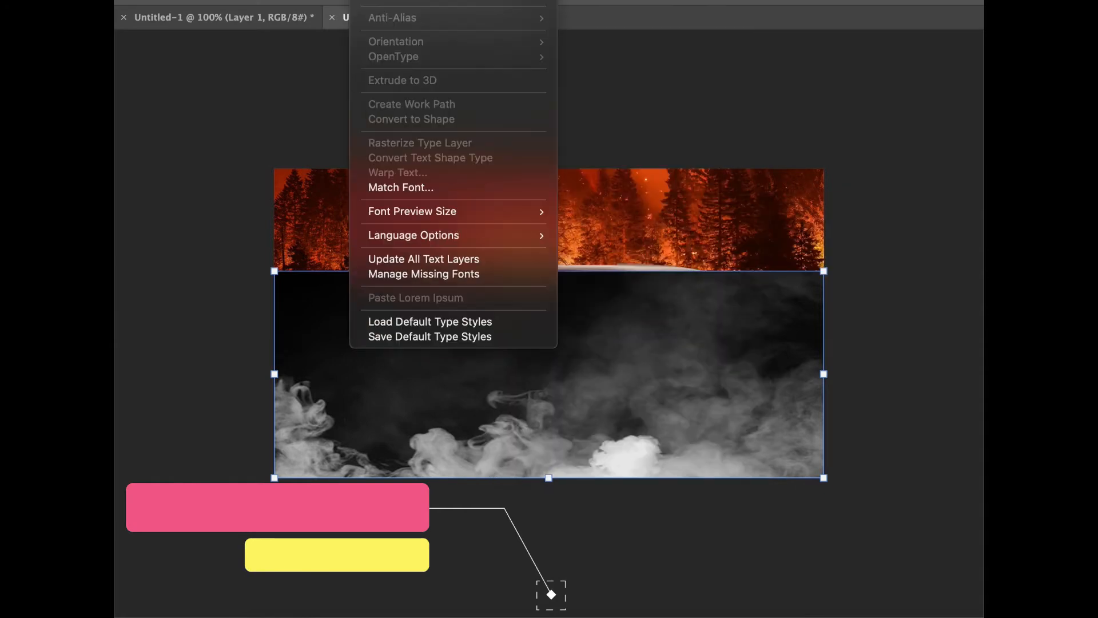
click(447, 104)
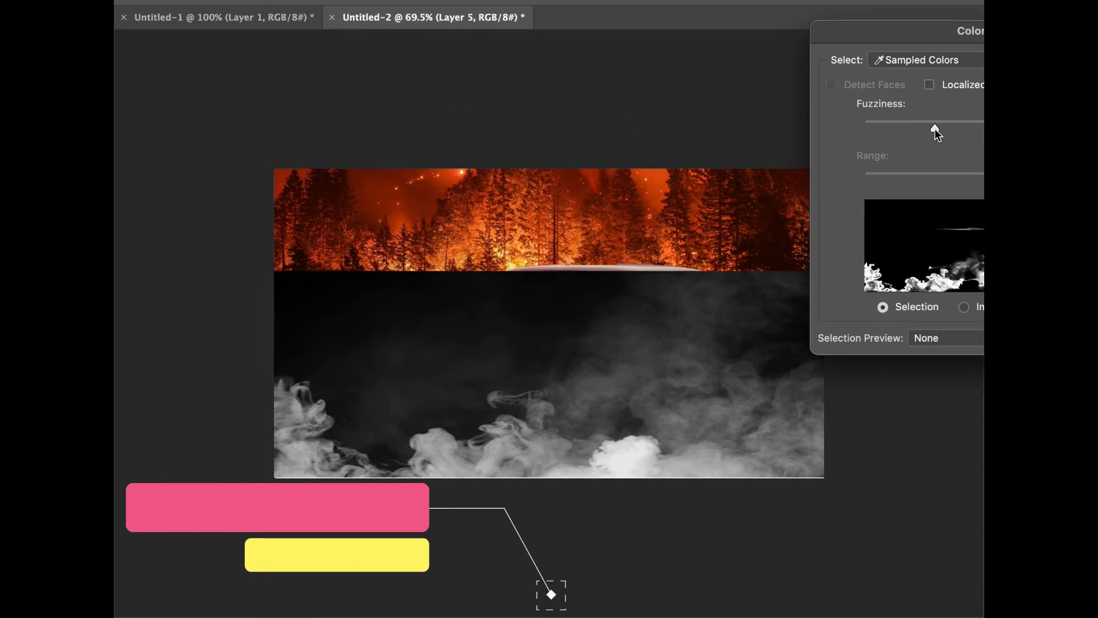
drag(935, 130, 930, 130)
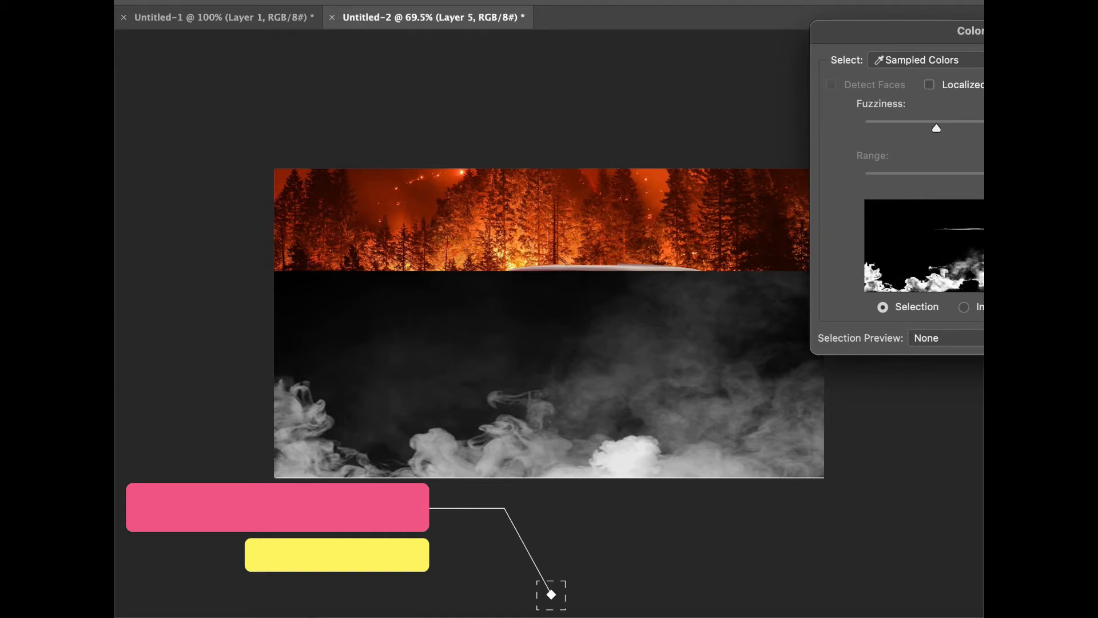
key(Return)
Step: Try to delete the selected smoke areas, and rasterize the smoke layer so its pixels can be edited
key(BackSpace)
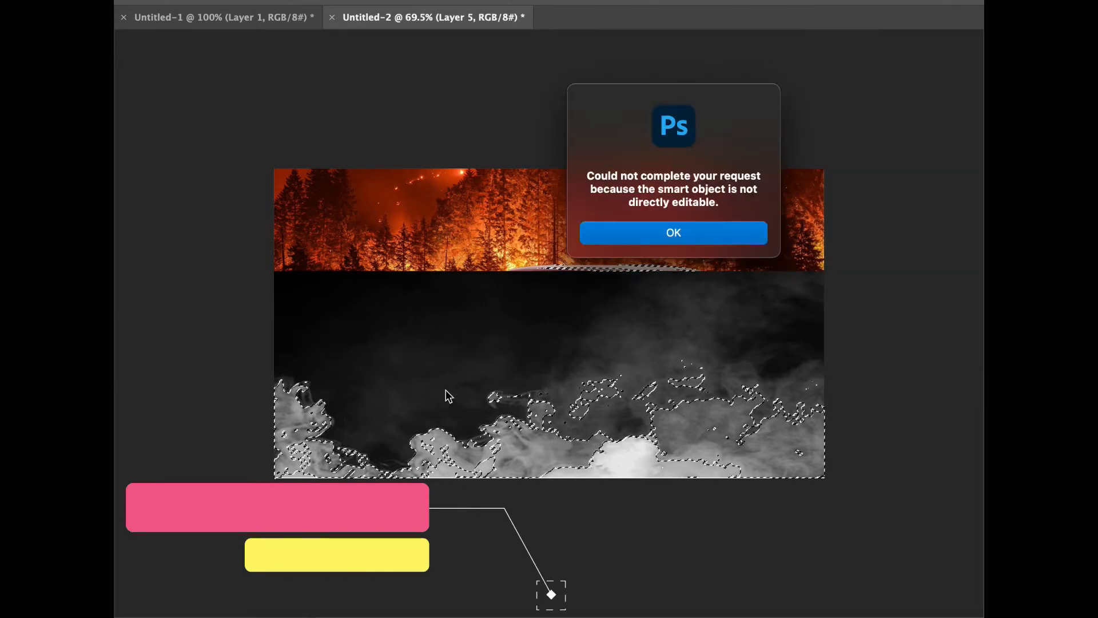
click(692, 238)
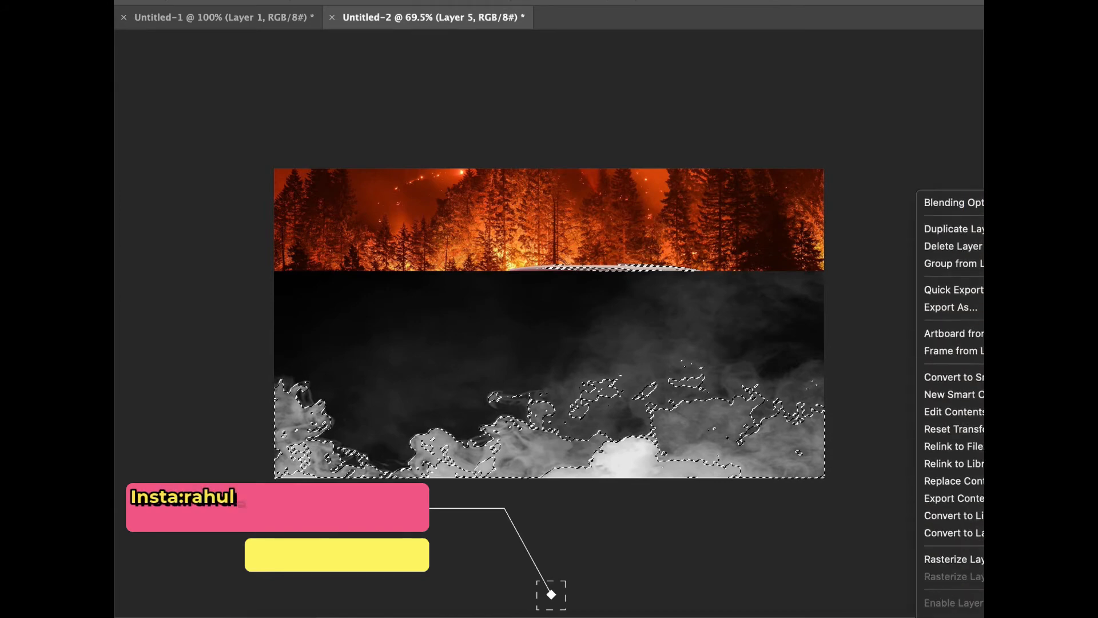
click(953, 489)
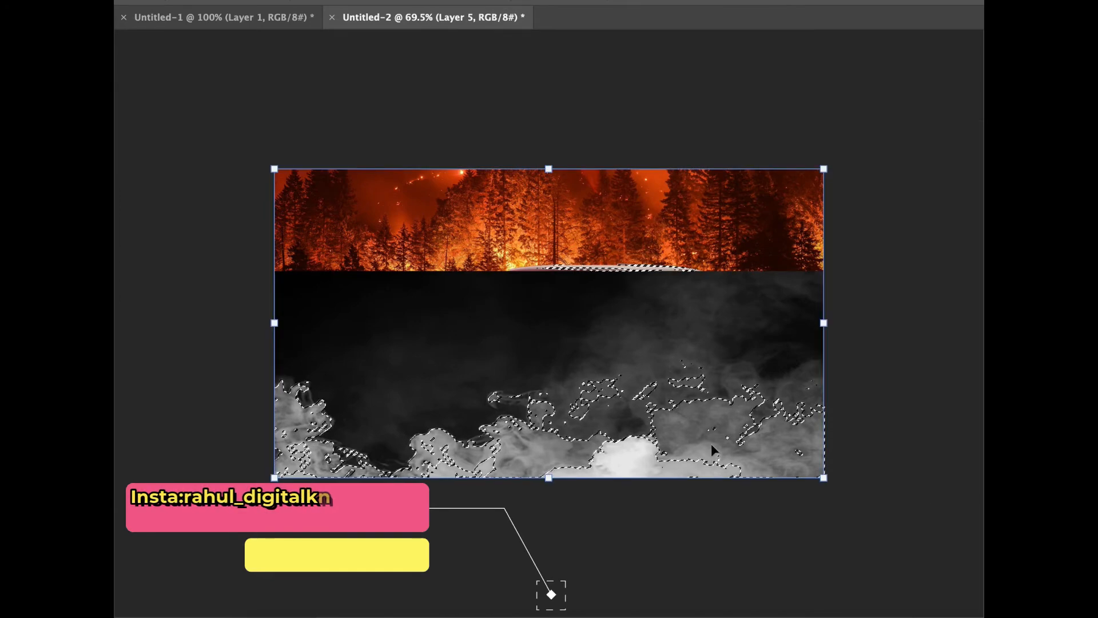
Step: Invert the smoke selection, delete the dark background from the smoke layer and clear the selection
key(BackSpace)
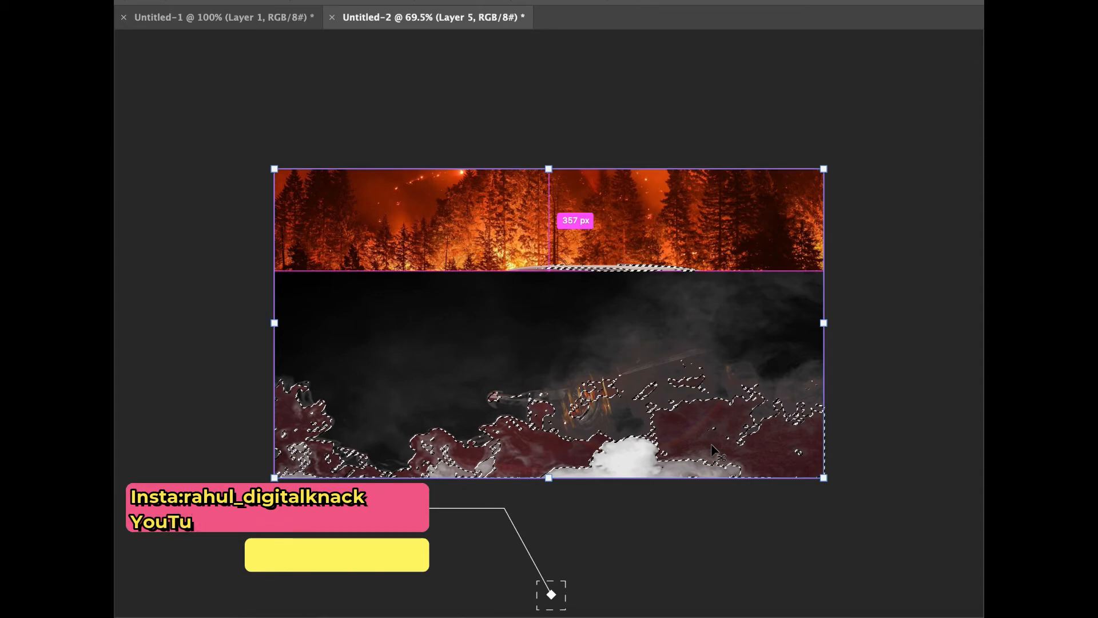
key(ctrl+z)
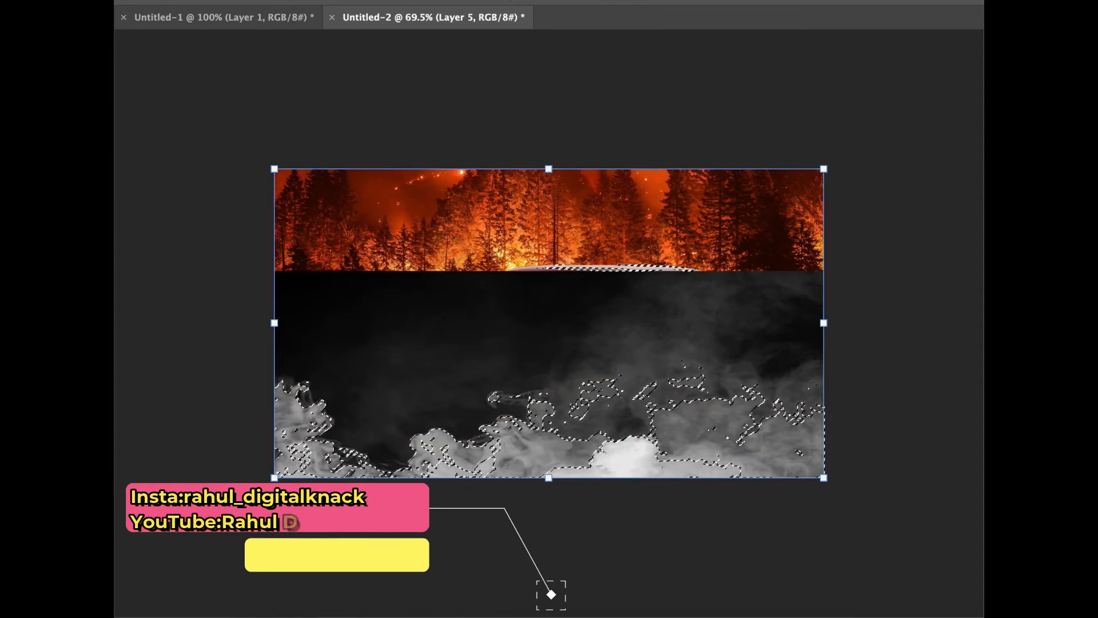
click(115, 106)
right_click(613, 184)
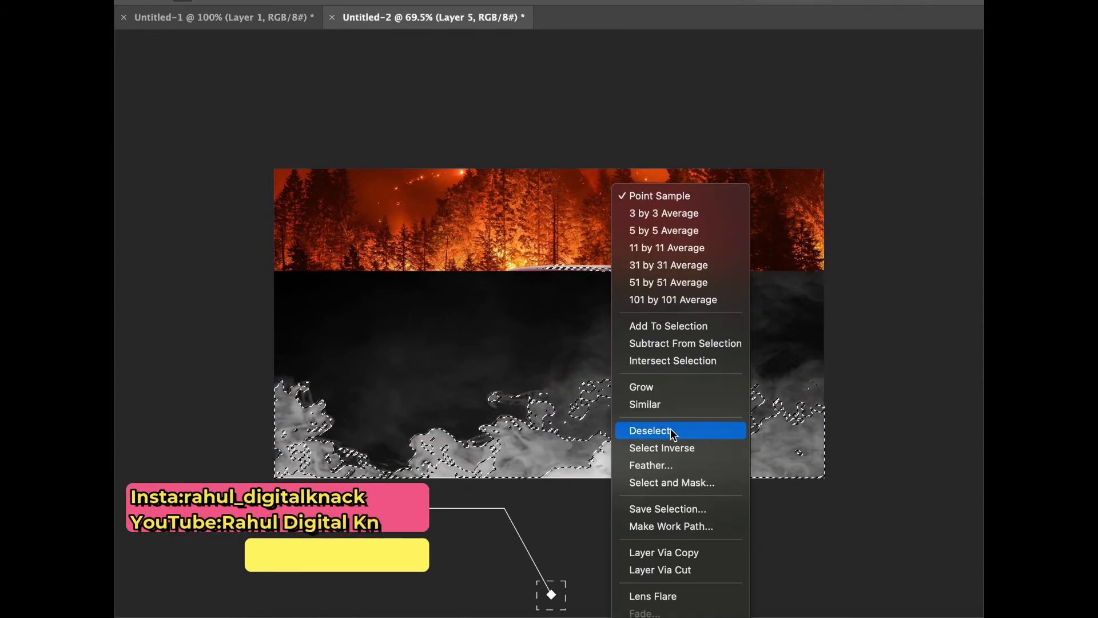
click(666, 451)
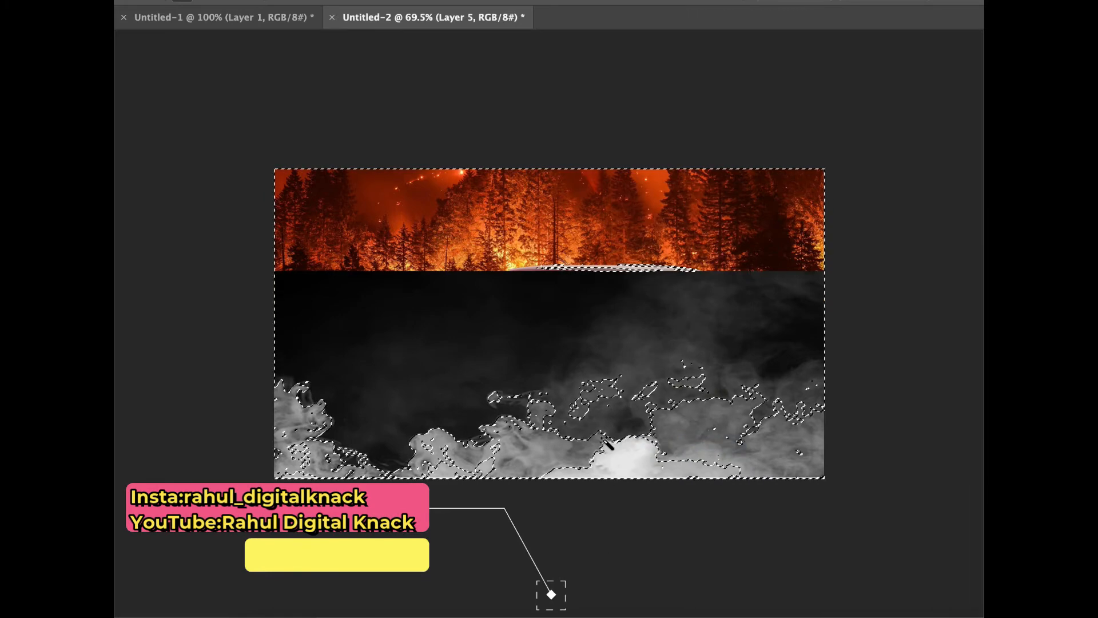
key(Delete)
key(ctrl+d)
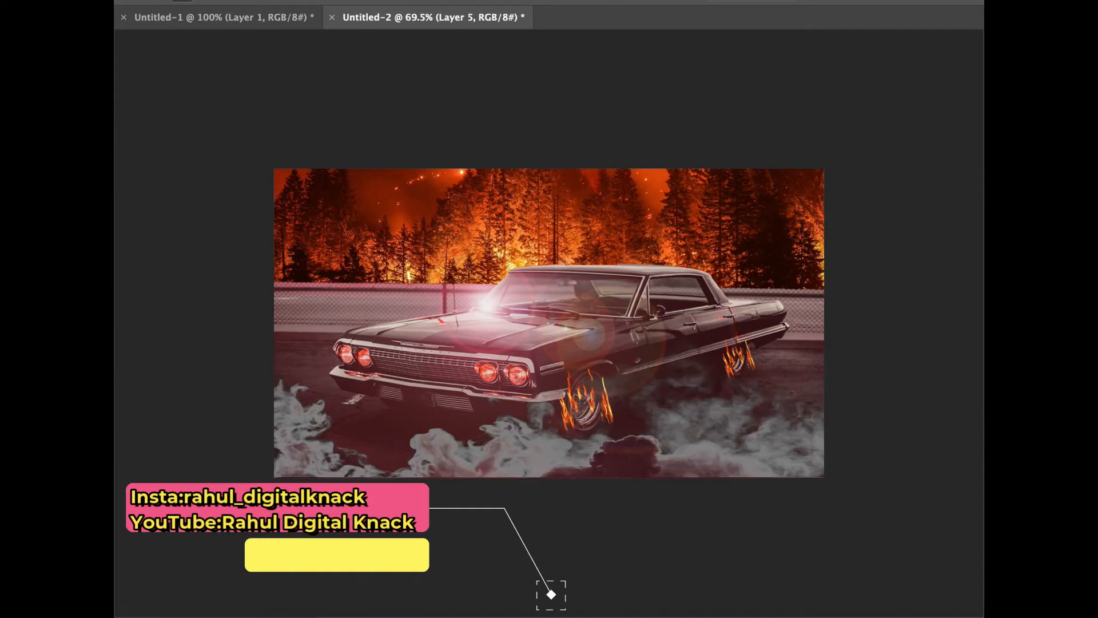
Step: Stretch the smoke layer upward, keeping its lower edge in place, so the smoke rises higher around the car
key(ctrl+t)
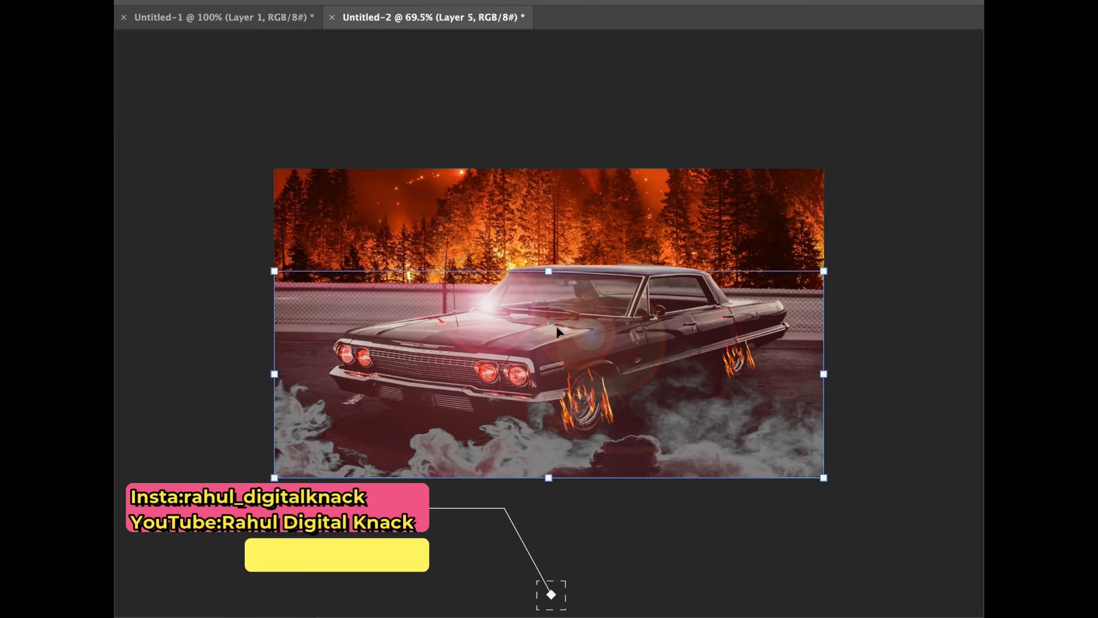
drag(548, 272, 545, 200)
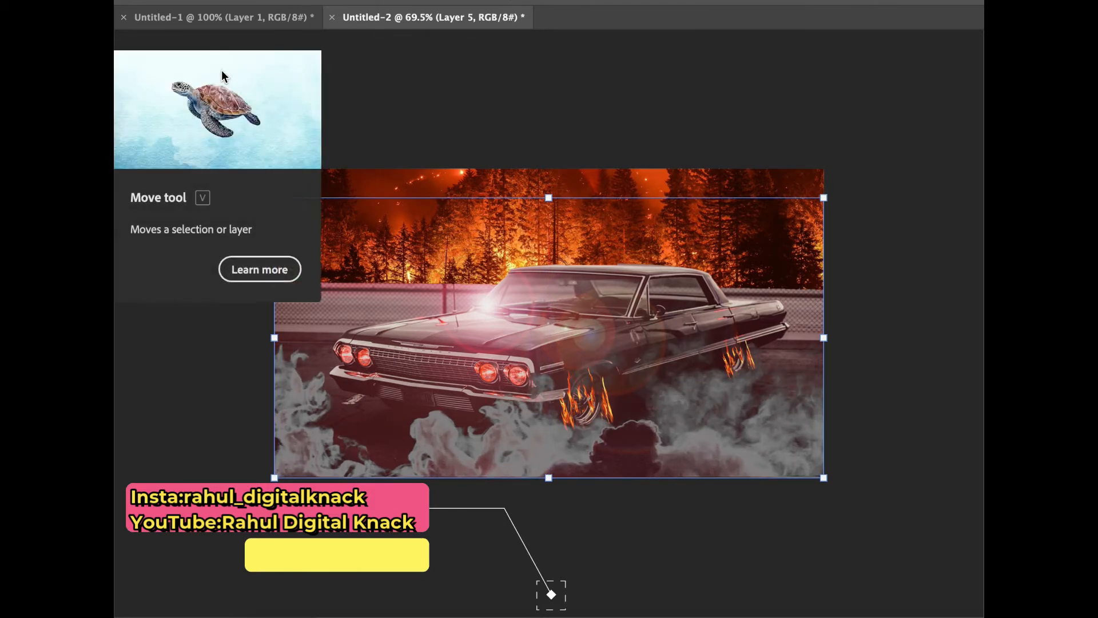
click(470, 109)
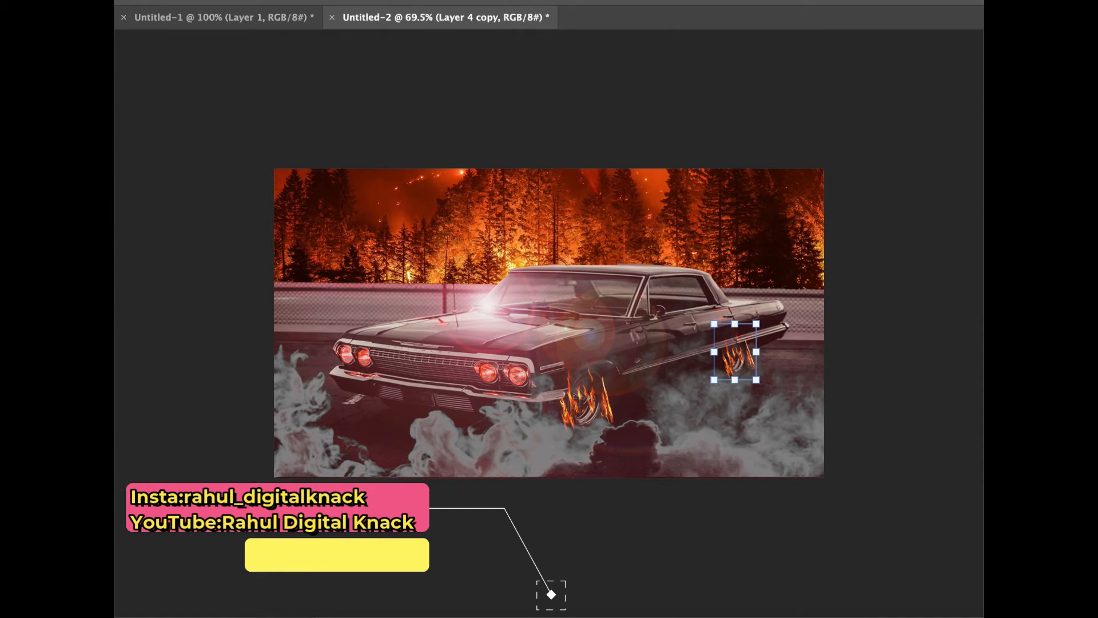
Step: Draw a long, thin rectangle across the car's front grille and remove its stroke
key(u)
drag(276, 377, 495, 363)
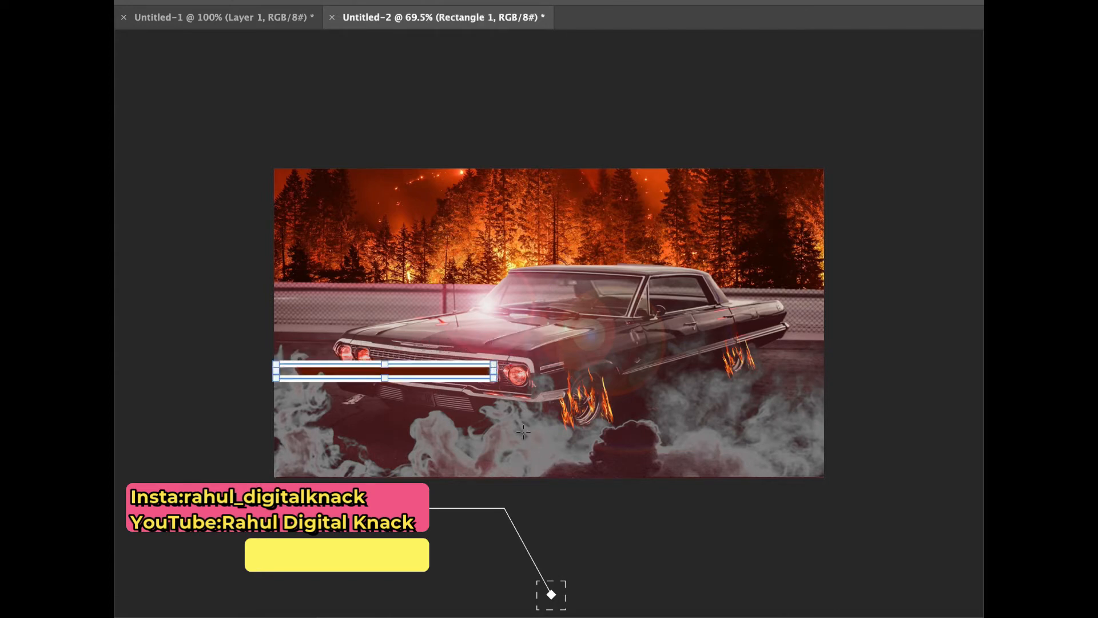
click(309, 1)
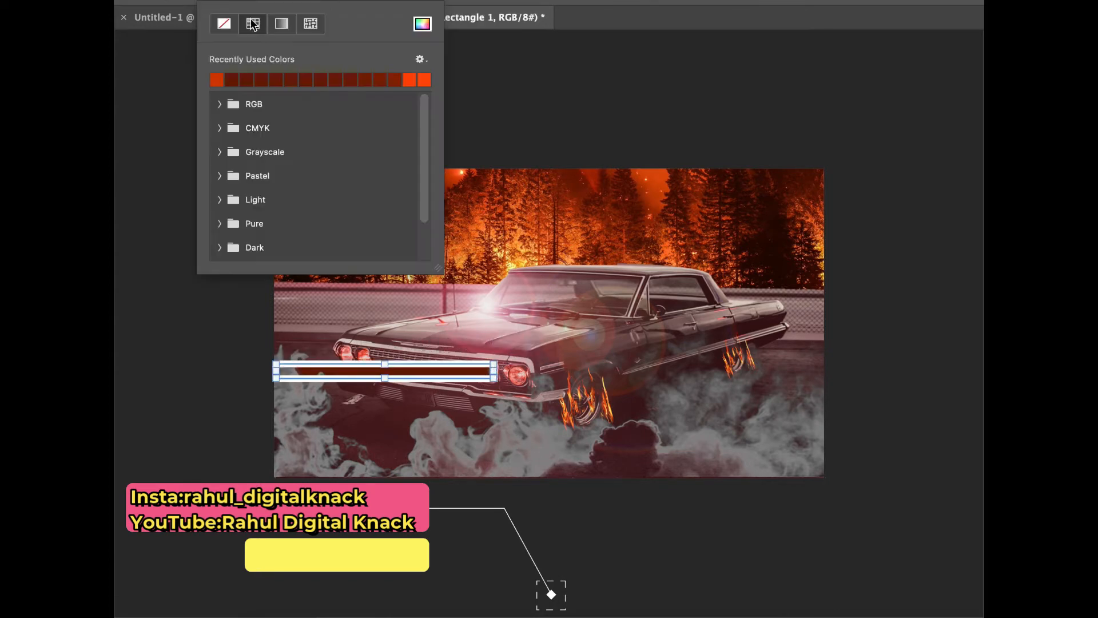
click(228, 26)
Step: Change the rectangle's fill to a pale yellow for a headlight beam
click(263, 2)
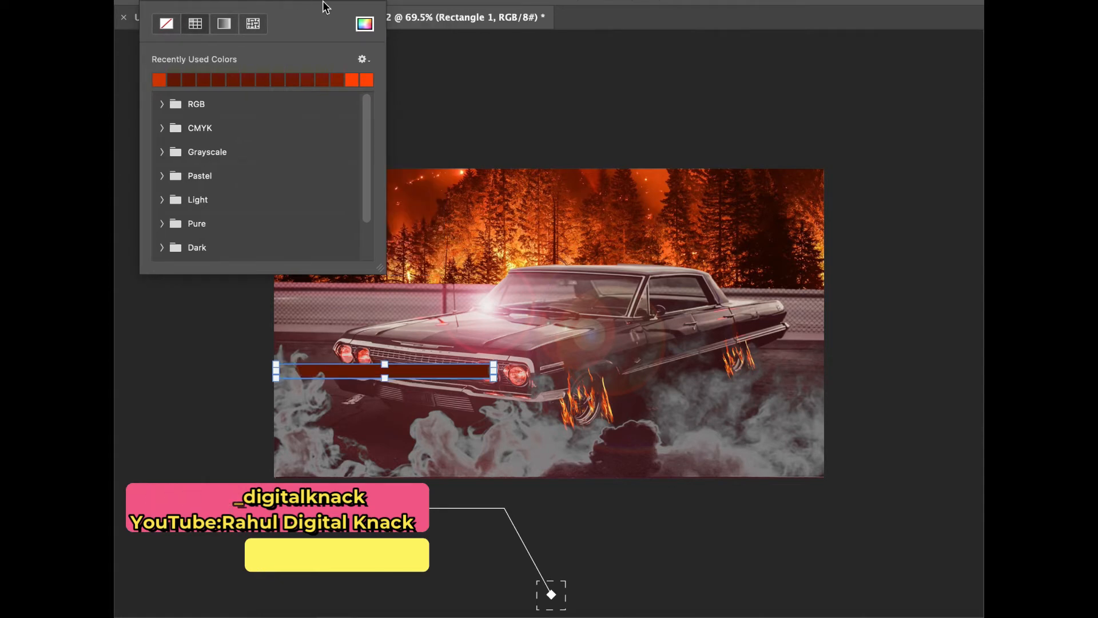
click(365, 24)
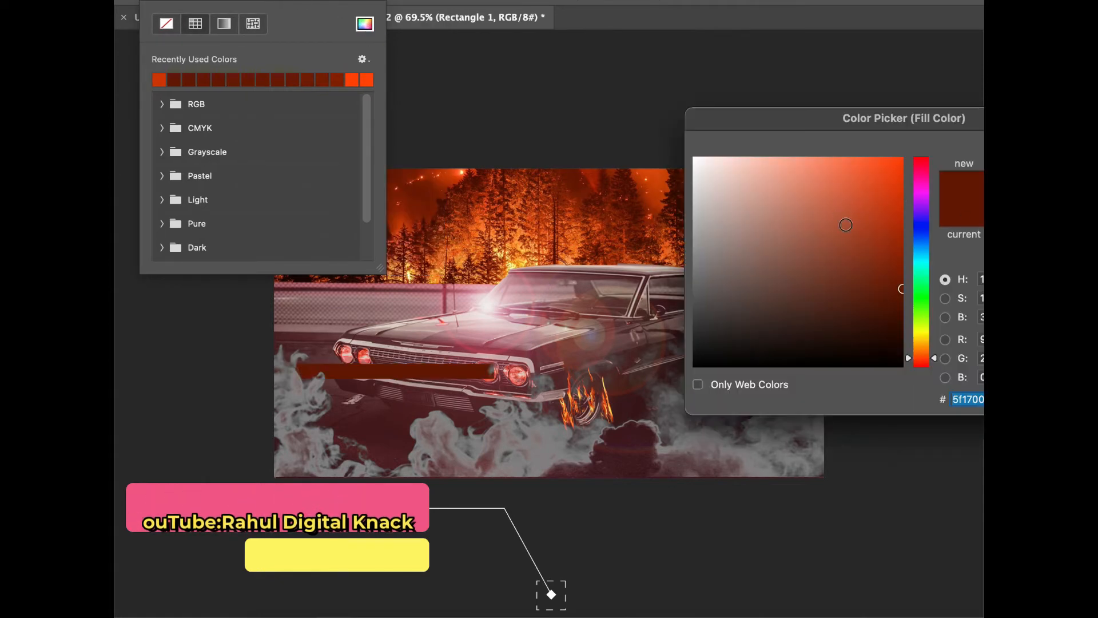
click(922, 332)
mouse_move(880, 218)
mouse_down()
mouse_move(930, 140)
mouse_move(817, 168)
mouse_move(792, 163)
mouse_up()
key(Return)
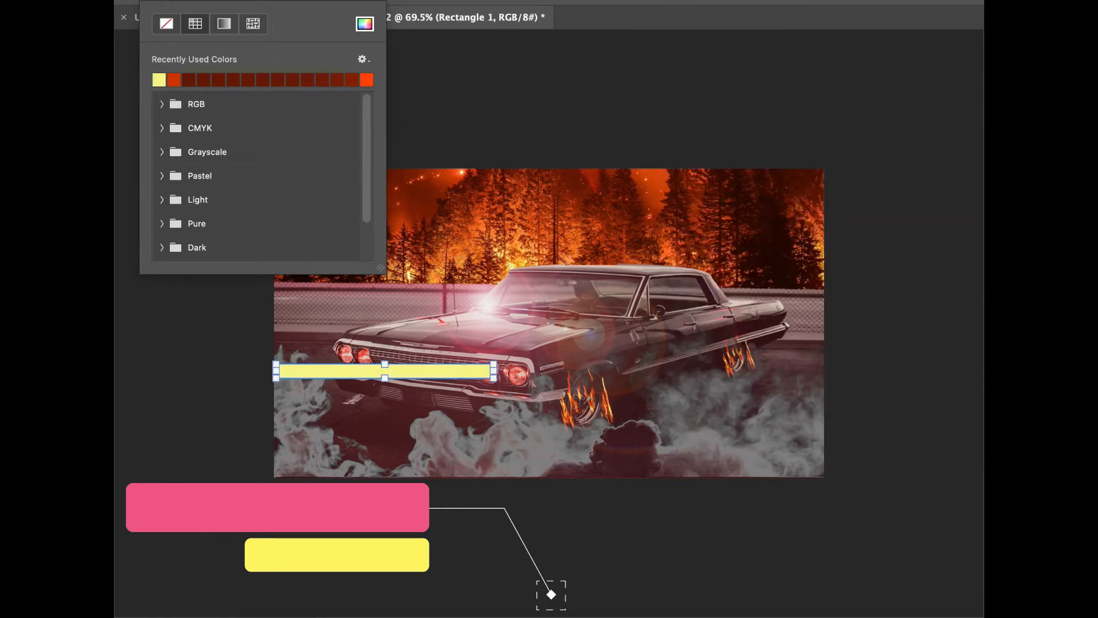
key(Return)
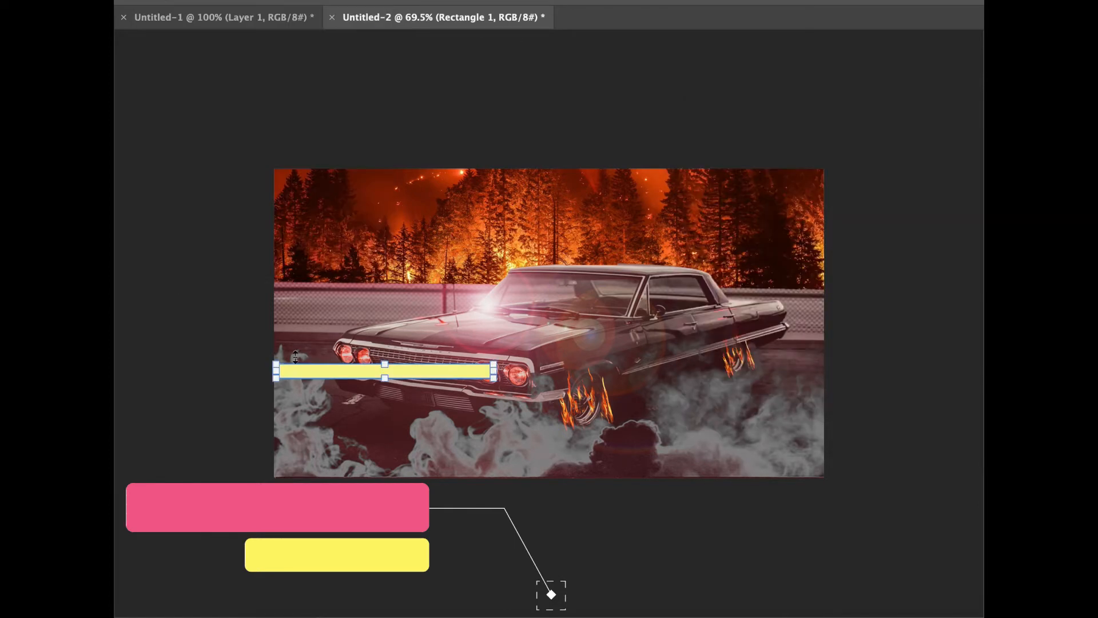
Step: Rotate the yellow bar diagonally and move it so its upper end meets the headlights near the flaming front wheel
mouse_move(276, 378)
mouse_down()
mouse_move(278, 403)
mouse_move(280, 389)
mouse_up()
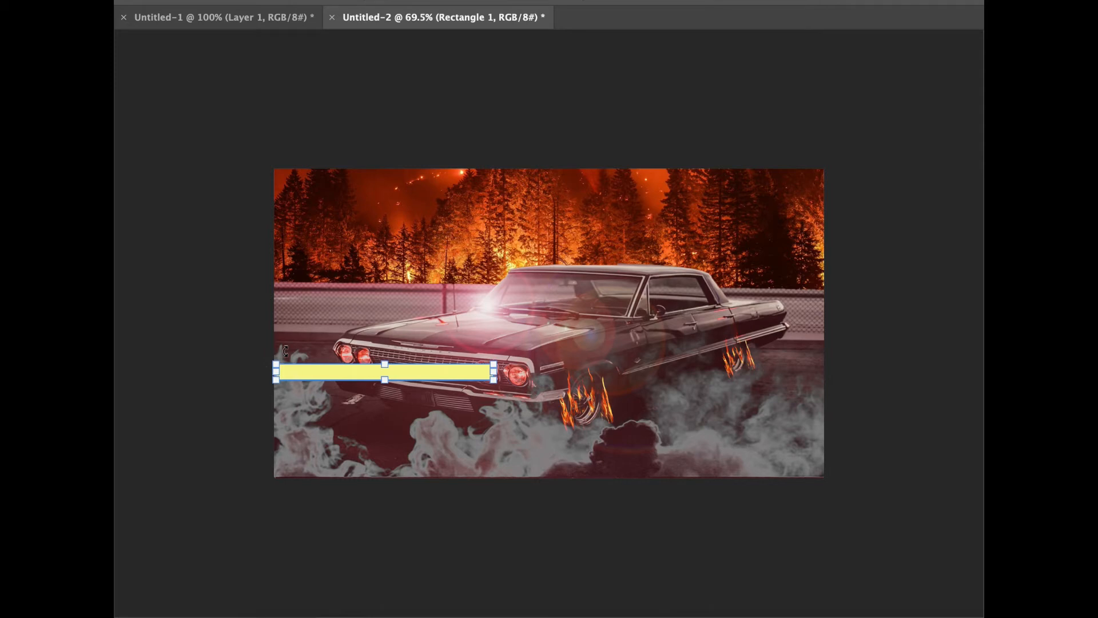
drag(280, 359, 278, 387)
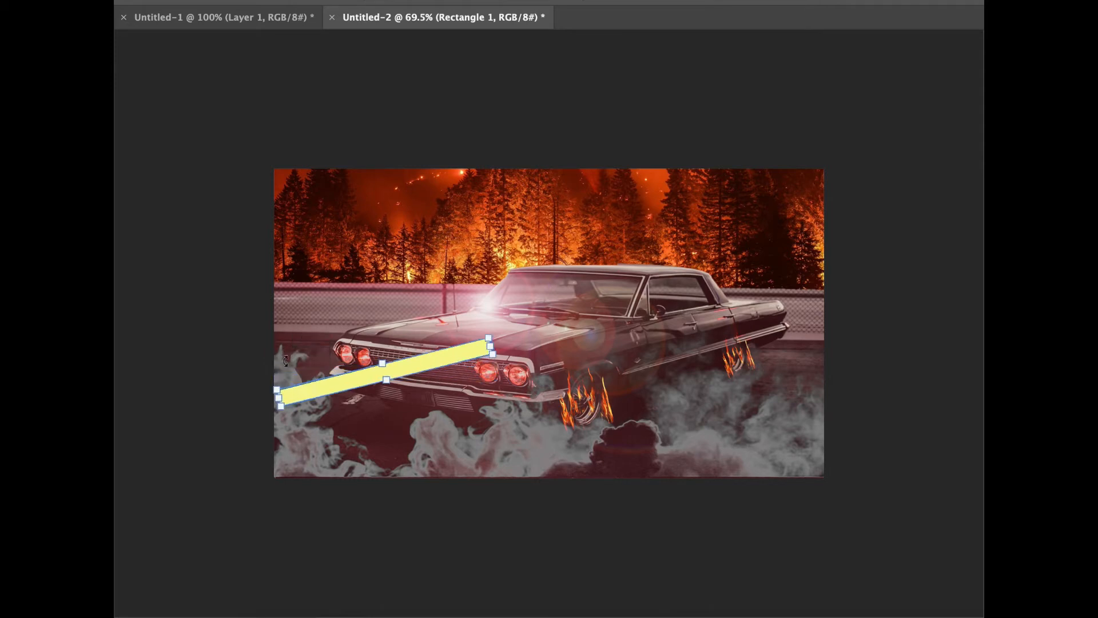
drag(372, 378, 381, 408)
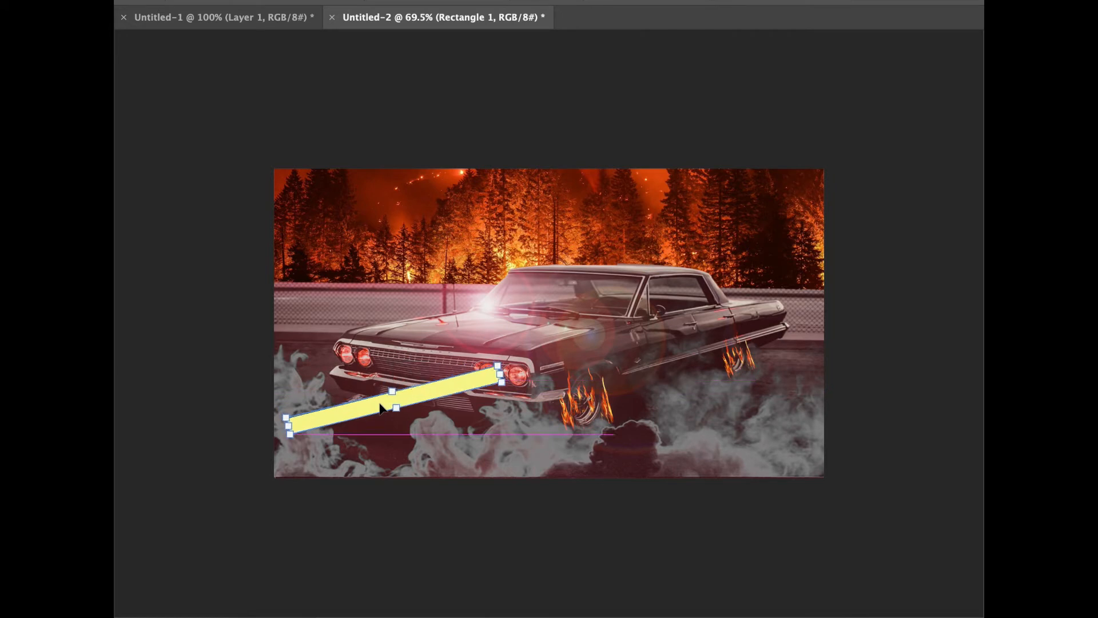
key(Return)
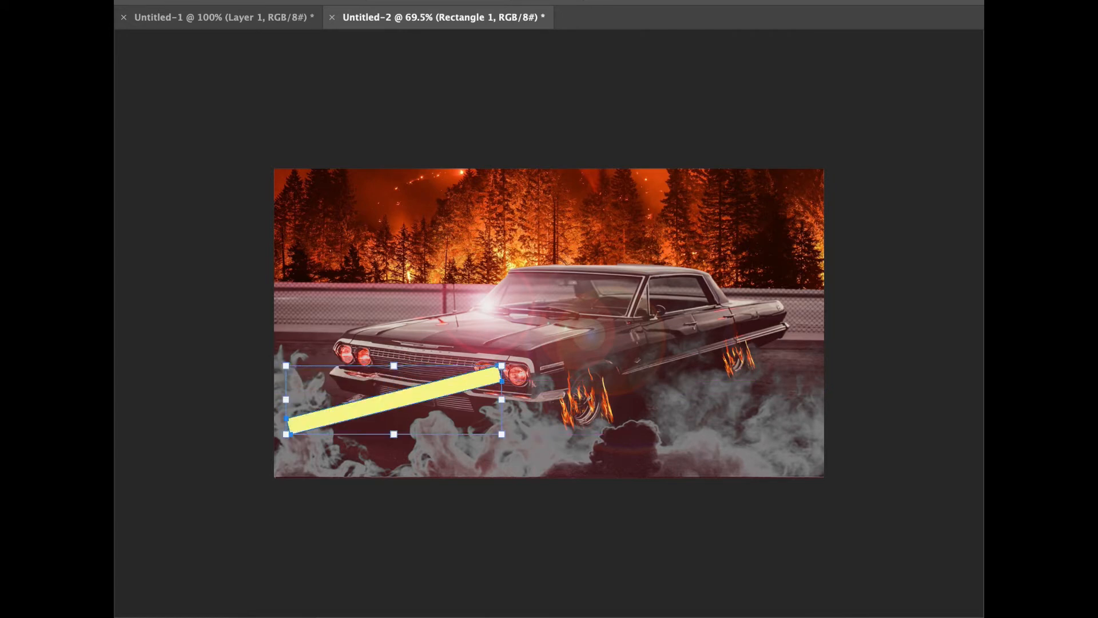
Step: Try to reshape the diagonal yellow bar by adjusting the corner points at its headlight end
key(a)
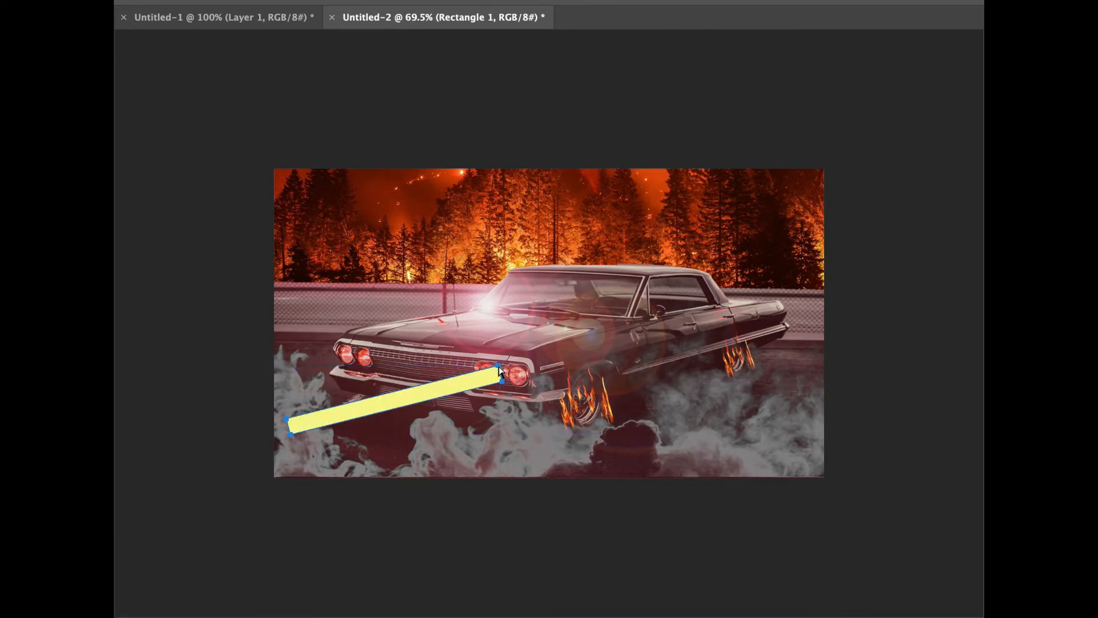
mouse_move(497, 371)
mouse_down()
mouse_move(484, 371)
mouse_move(503, 385)
mouse_up()
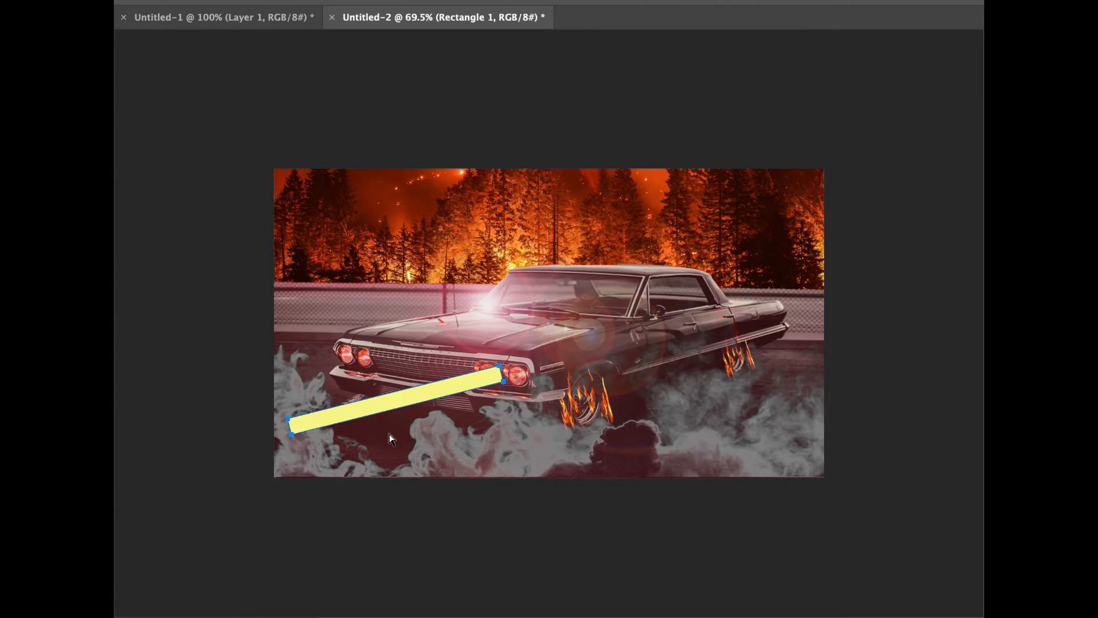
key(Return)
scroll(389, 433, up, 5)
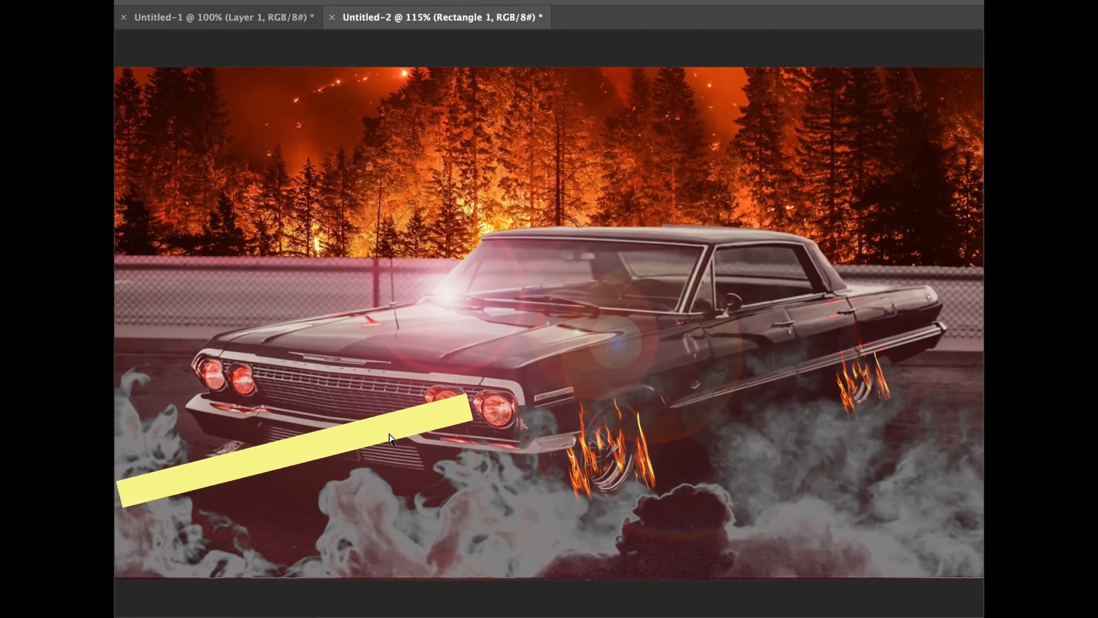
click(471, 420)
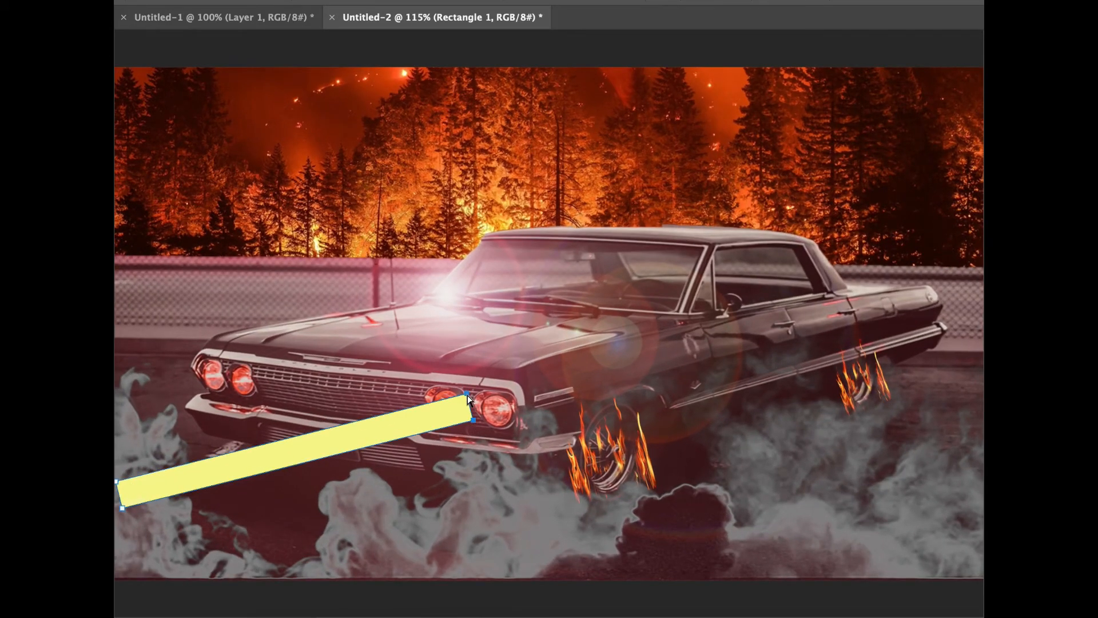
key(v)
key(super+t)
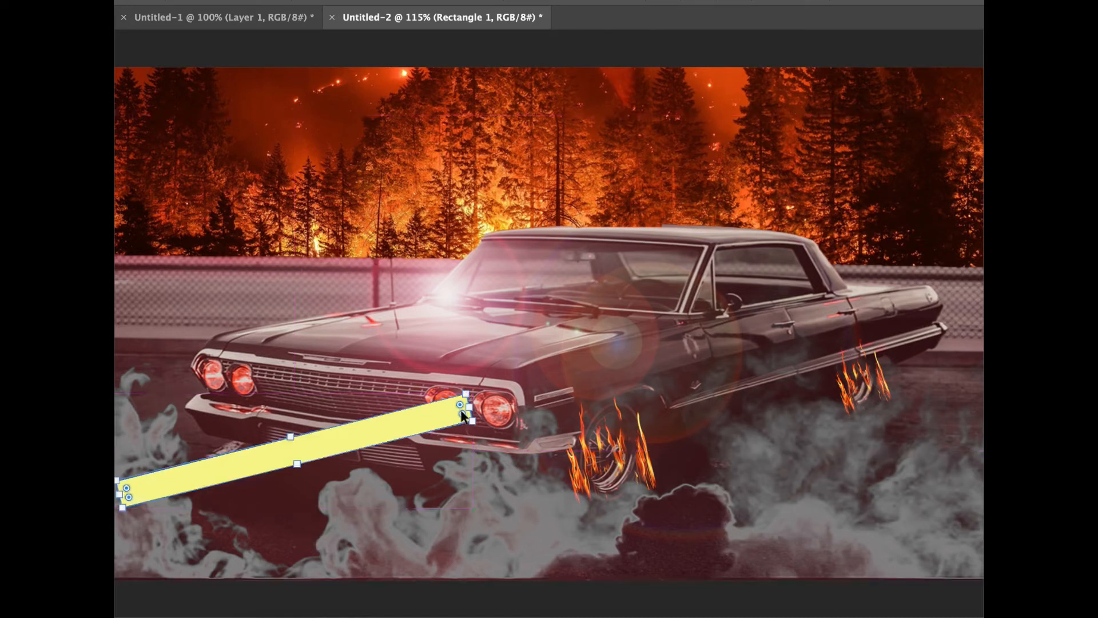
key(Return)
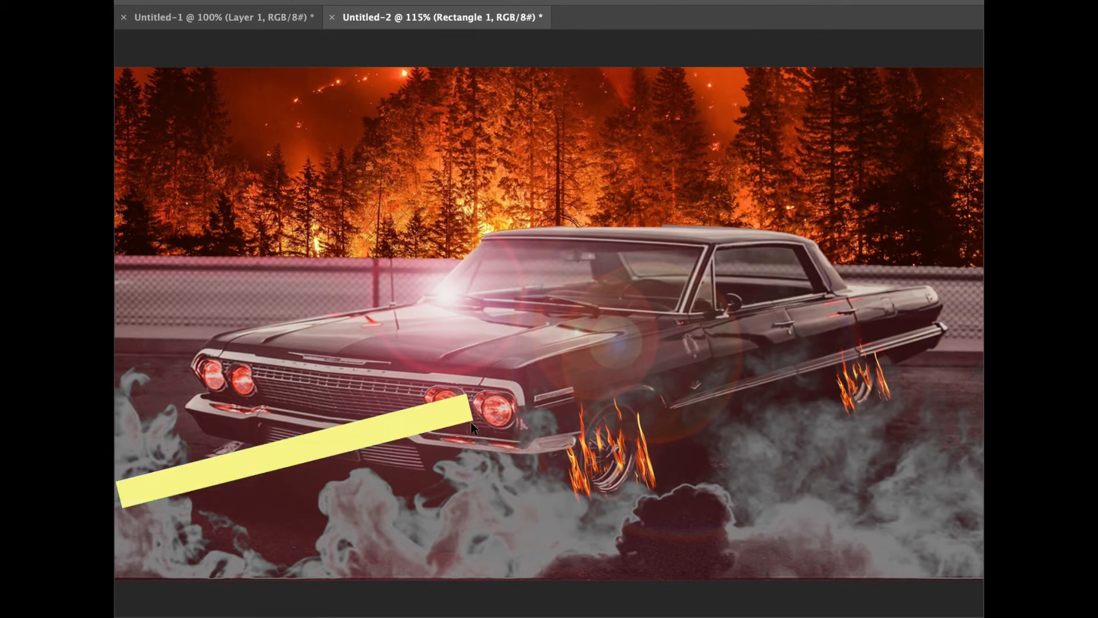
click(473, 423)
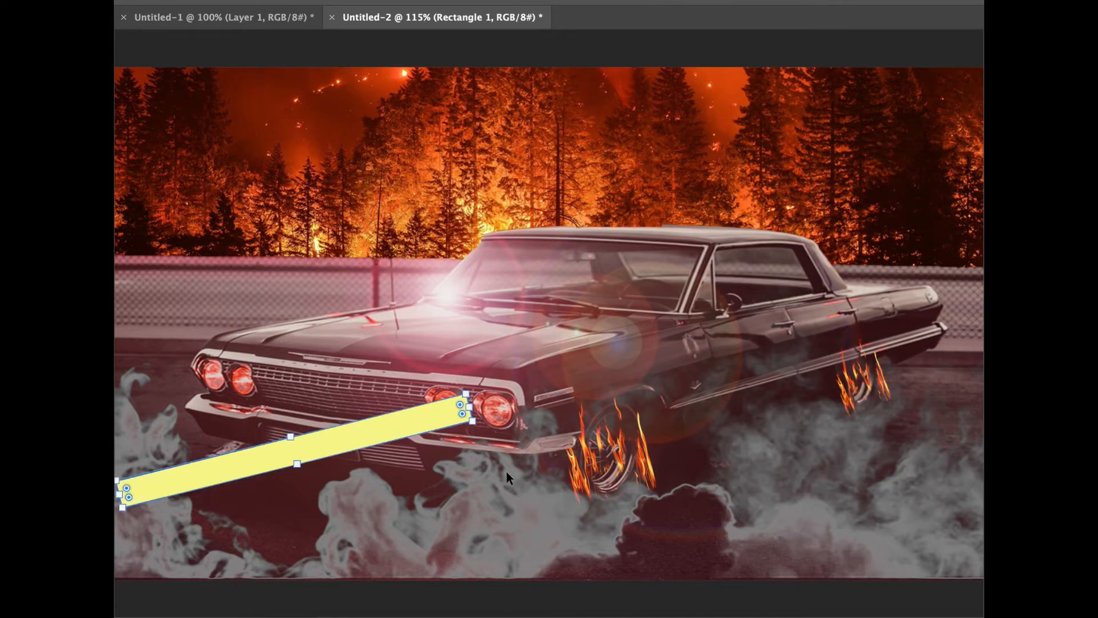
Step: Try again to adjust the diagonal bar's corner beside the headlights, and delete the bar
scroll(506, 471, down, 2)
click(309, 100)
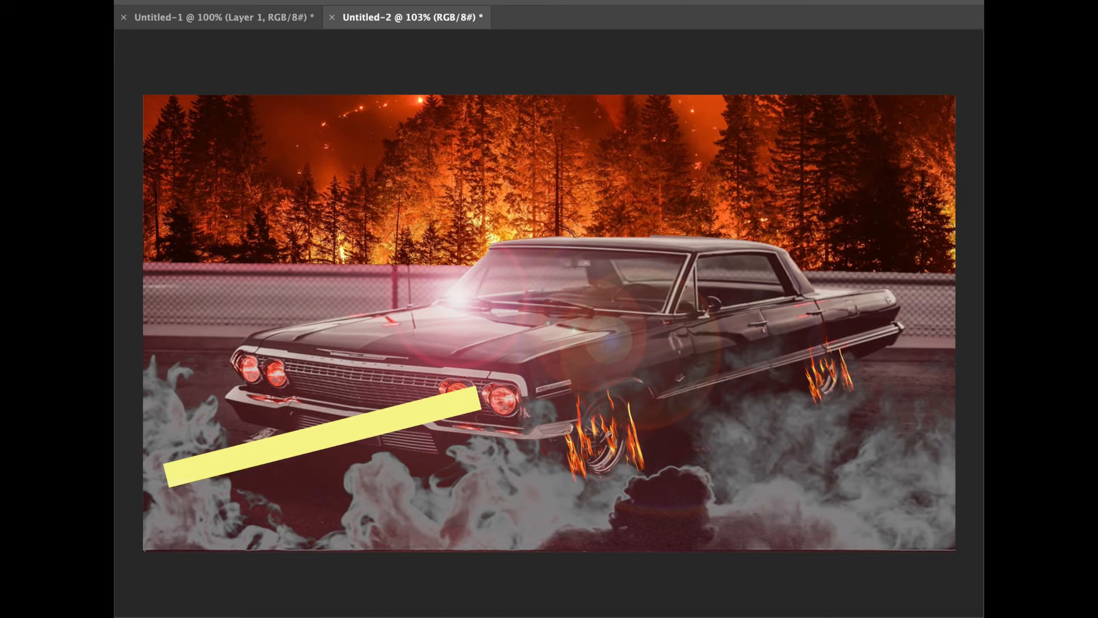
click(457, 403)
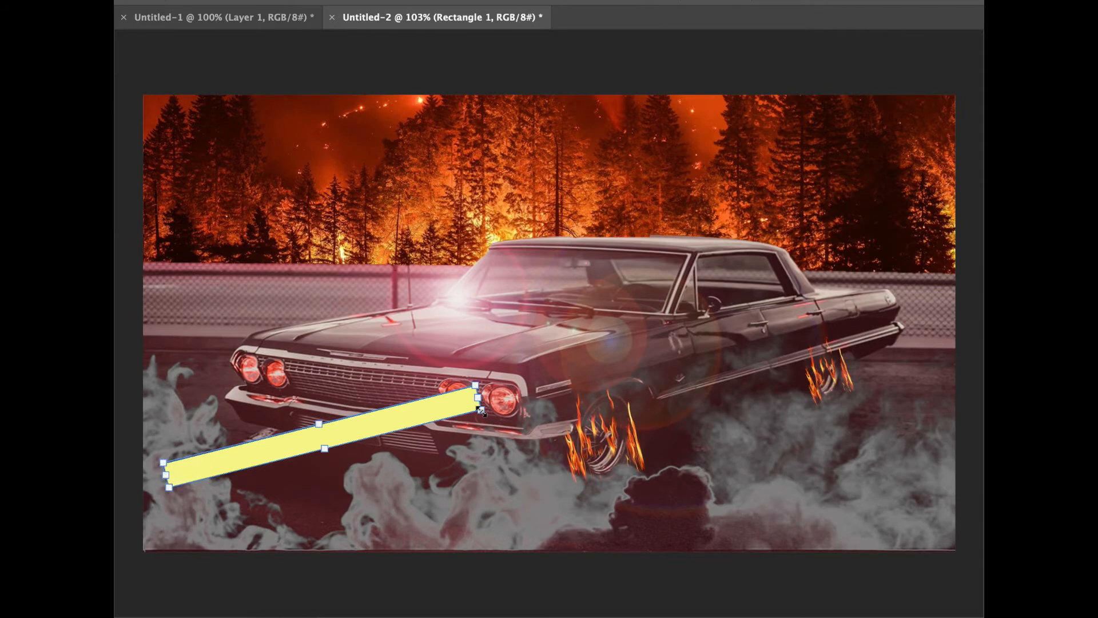
key(ctrl+plus)
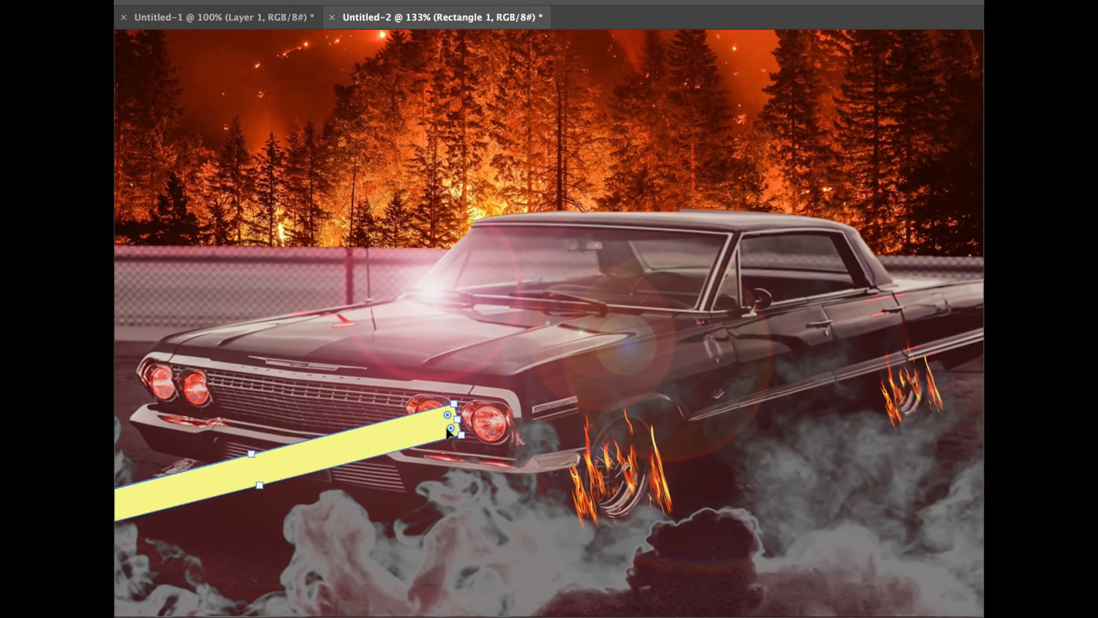
key(Return)
key(ctrl+0)
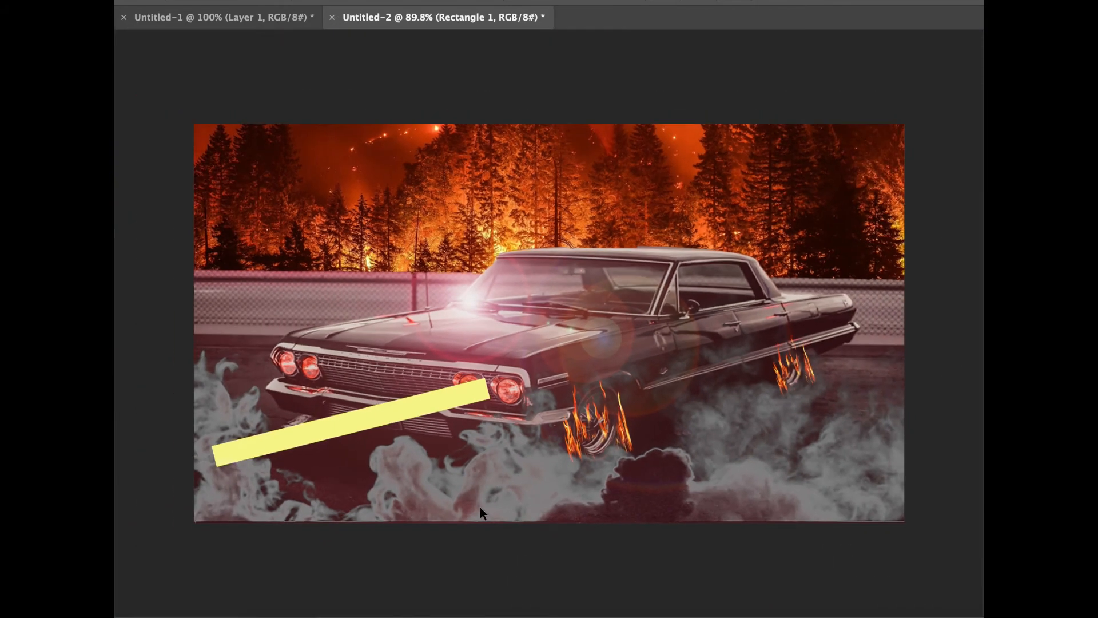
key(BackSpace)
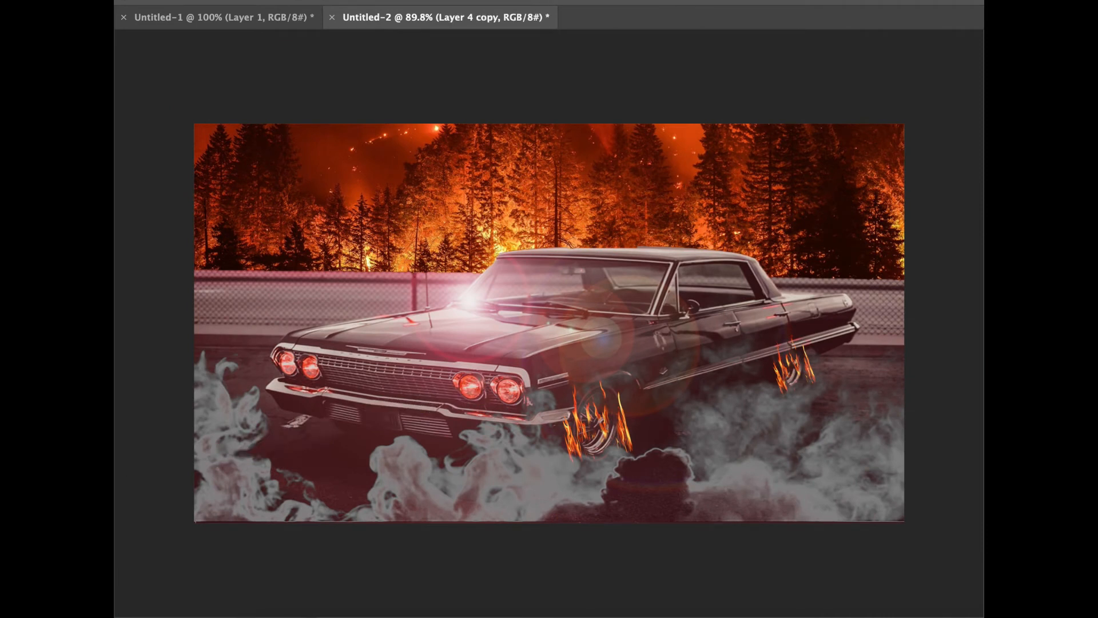
Step: Draw a new long, thin rectangle across the car's front bumper with no stroke and the recently used pale yellow fill
mouse_move(185, 392)
mouse_down()
mouse_move(525, 403)
mouse_move(515, 410)
mouse_up()
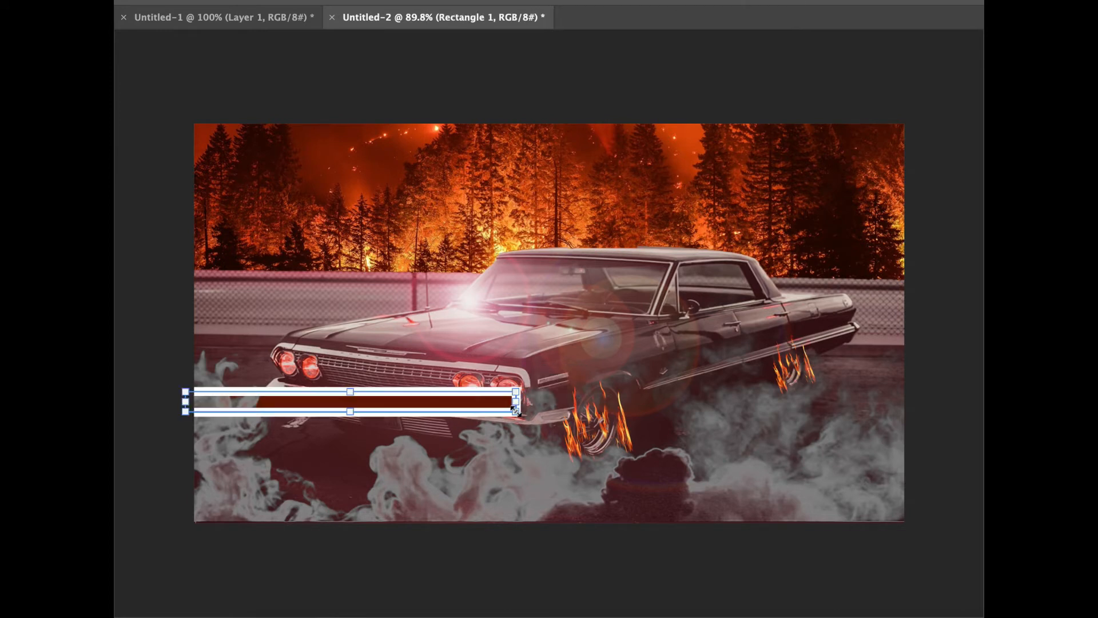
click(326, 0)
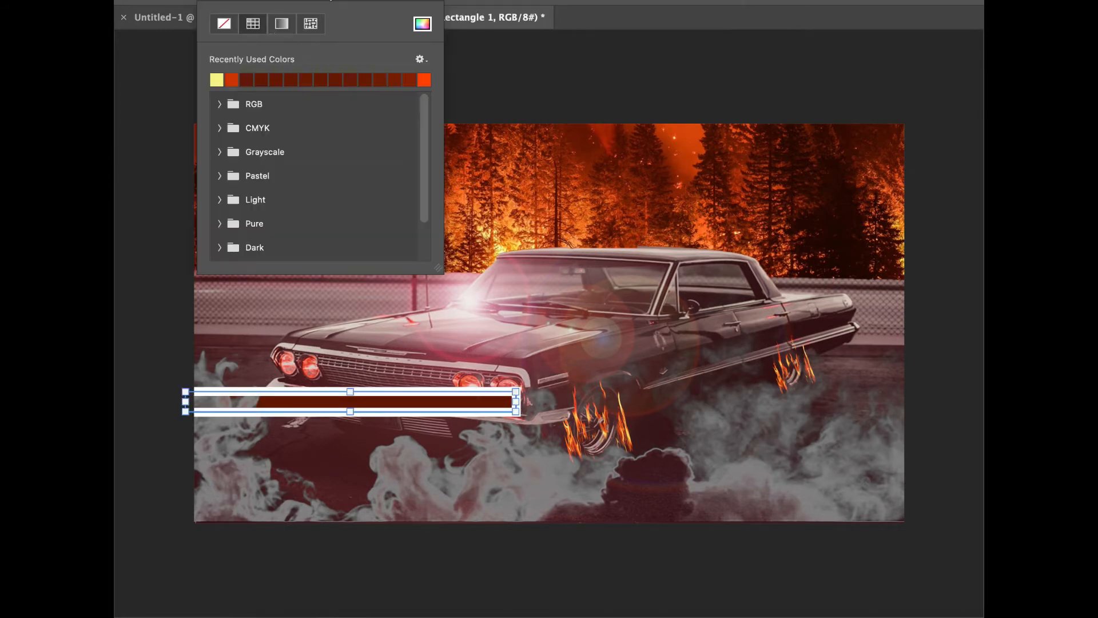
click(223, 23)
click(274, 2)
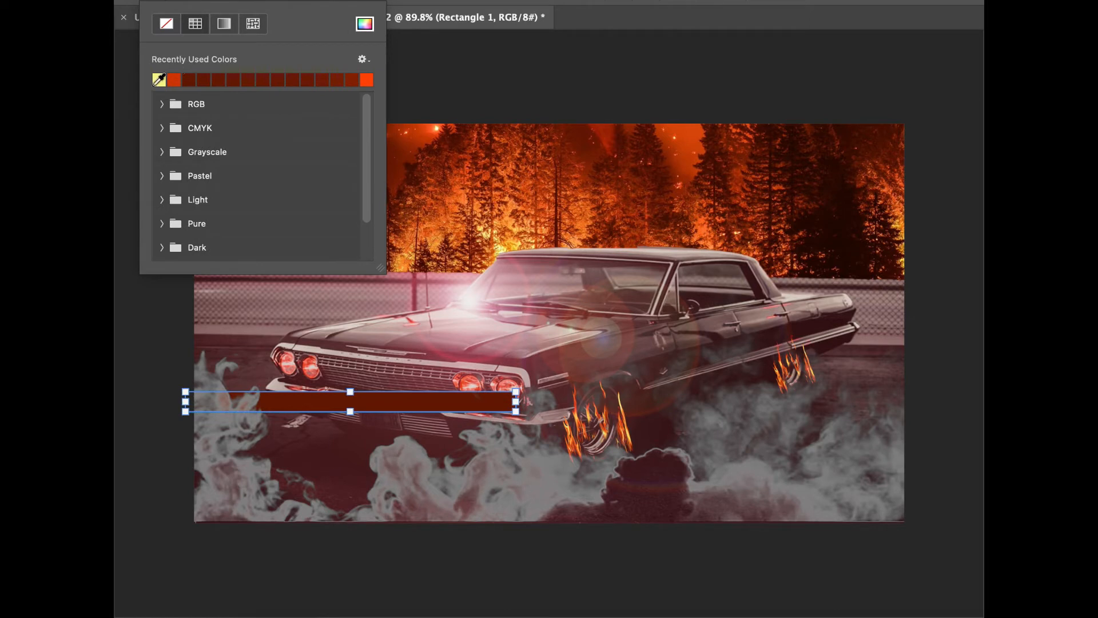
click(159, 80)
click(130, 77)
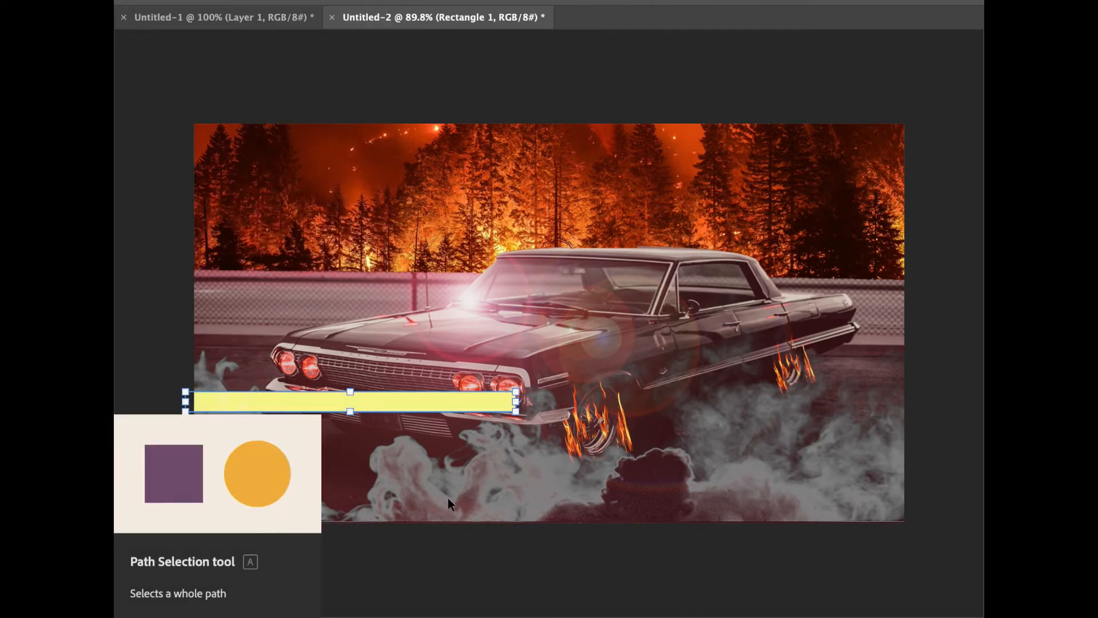
Step: Try to select individual corner points at the new yellow bar's headlight end for reshaping
click(509, 480)
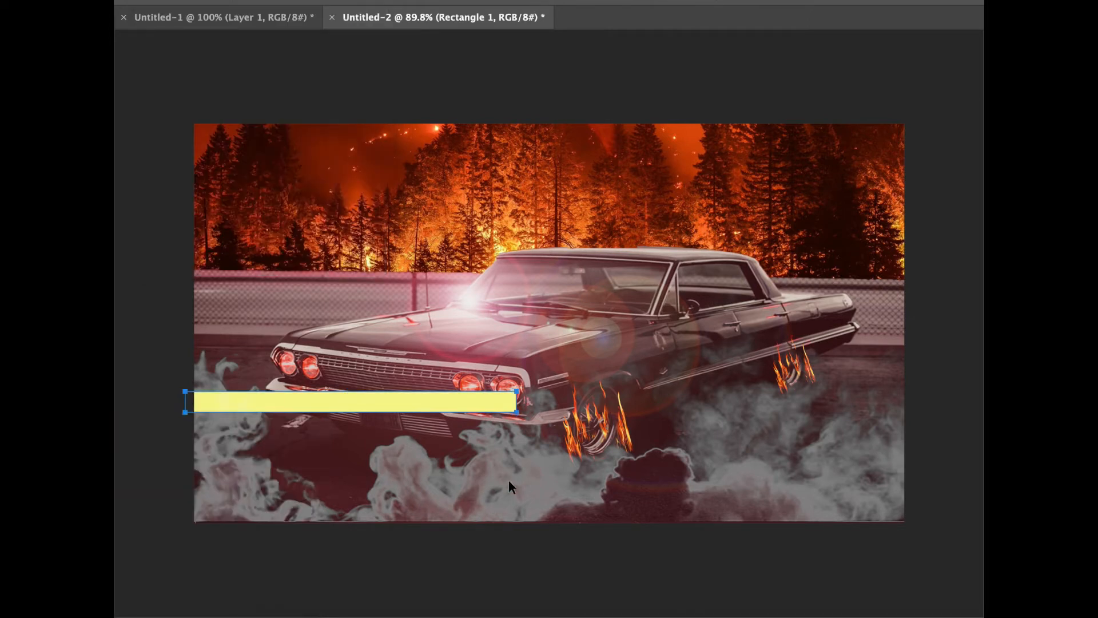
click(514, 409)
click(524, 451)
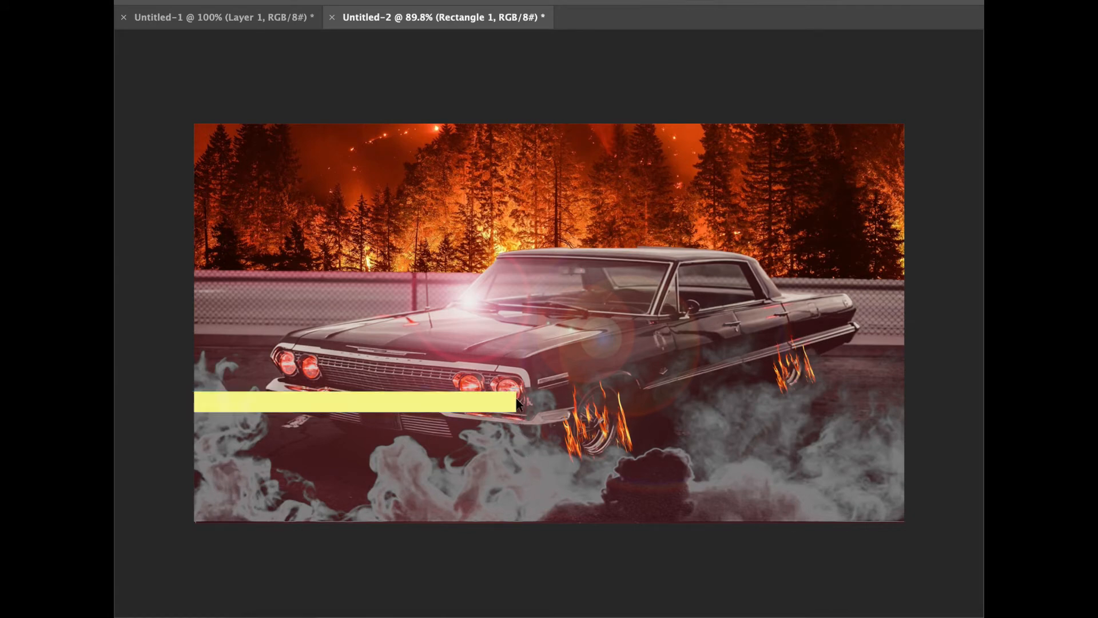
click(512, 402)
click(530, 464)
key(super+plus)
key(super+plus)
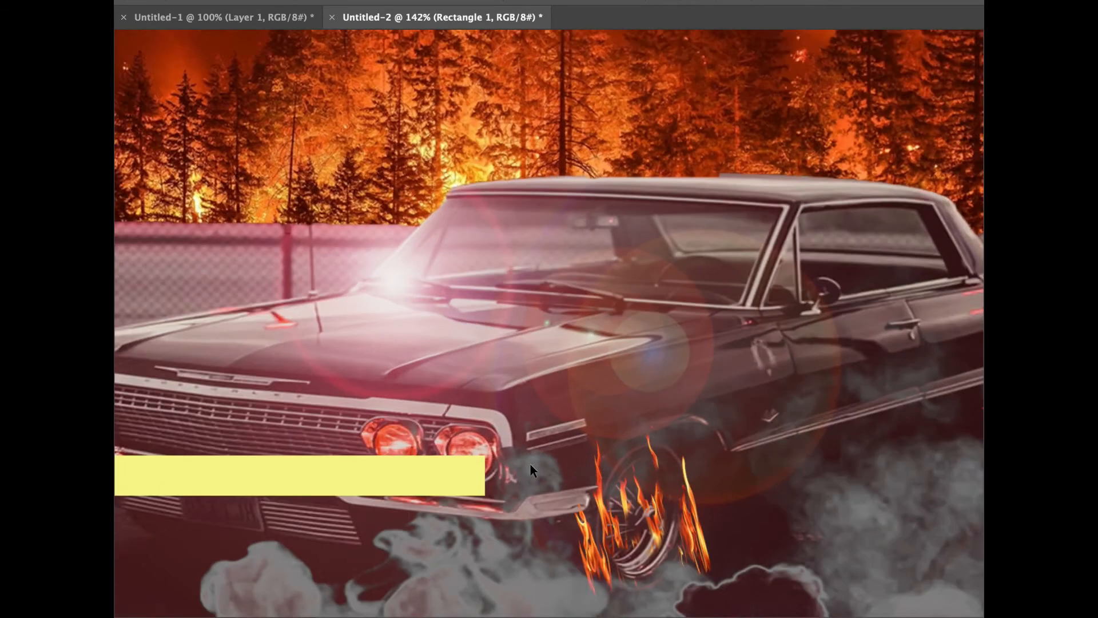
click(475, 479)
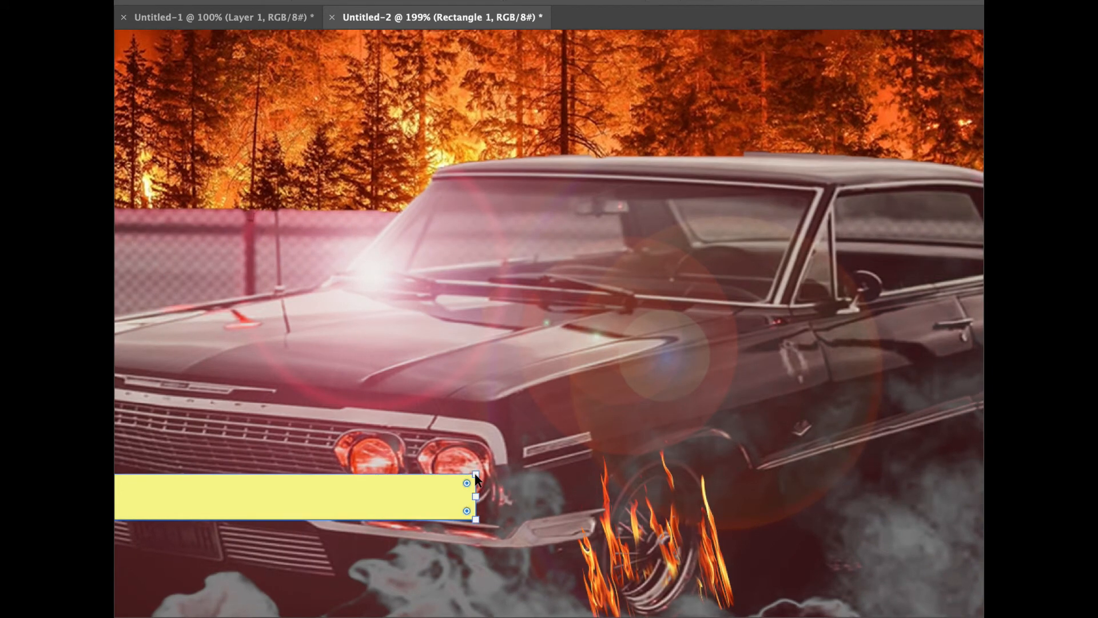
key(super+minus)
click(533, 567)
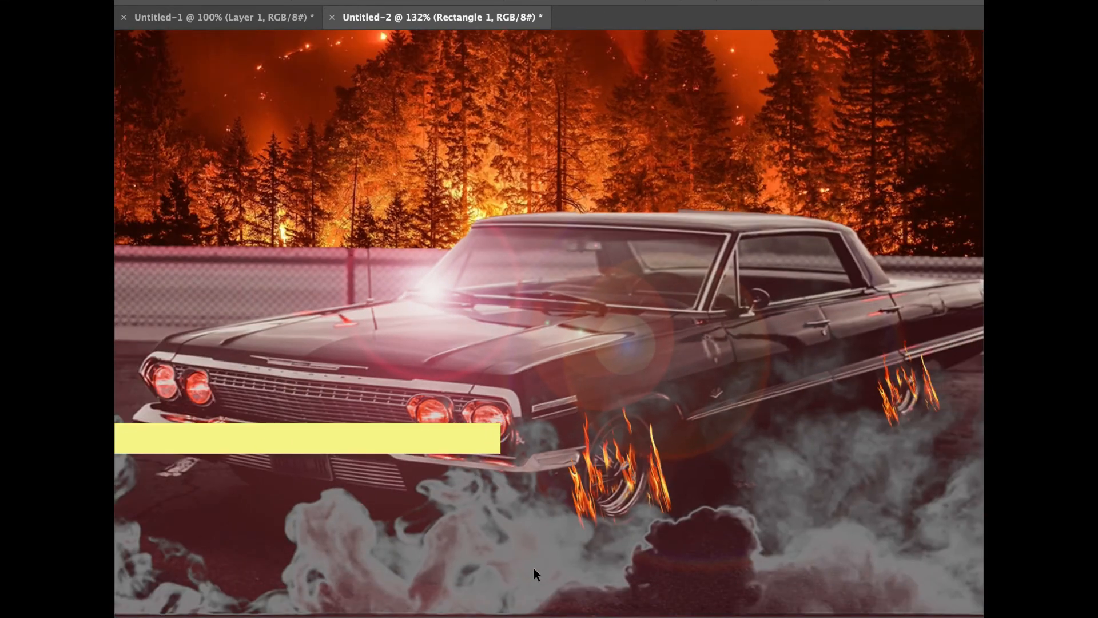
key(super+minus)
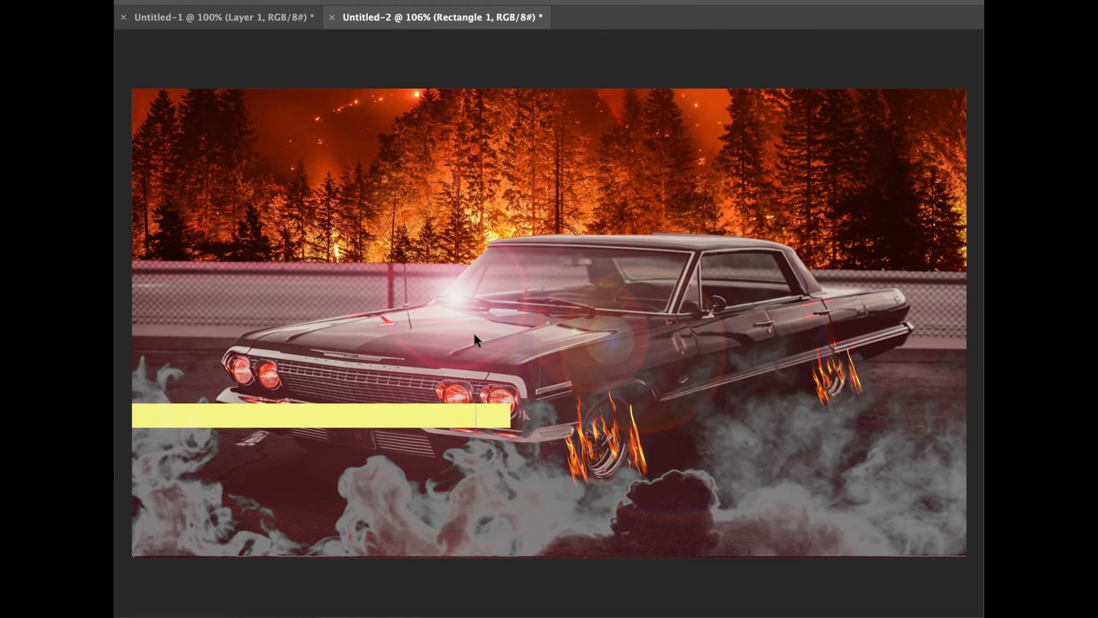
Step: Rotate the new yellow bar diagonally and place its upper end at the headlights near the flaming front wheel
key(super+t)
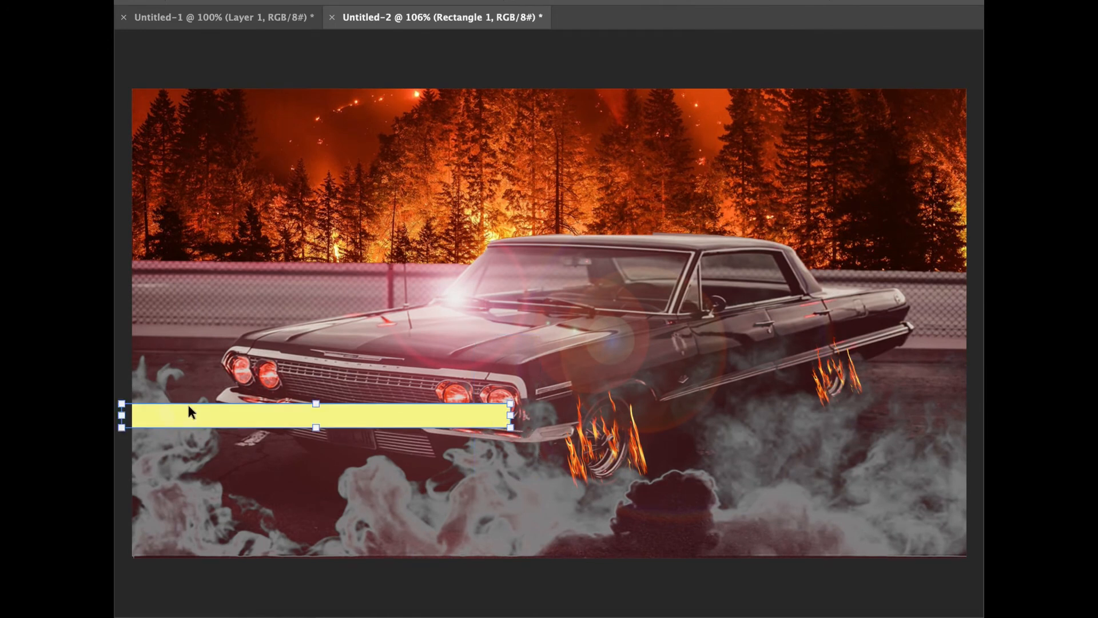
drag(123, 445, 162, 508)
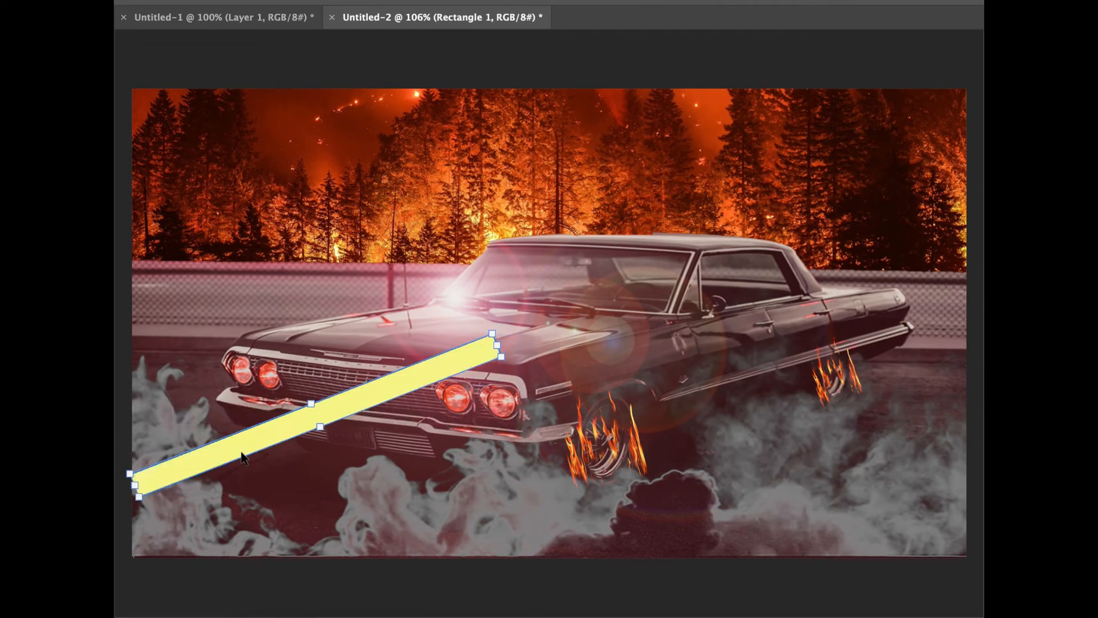
drag(360, 406, 338, 459)
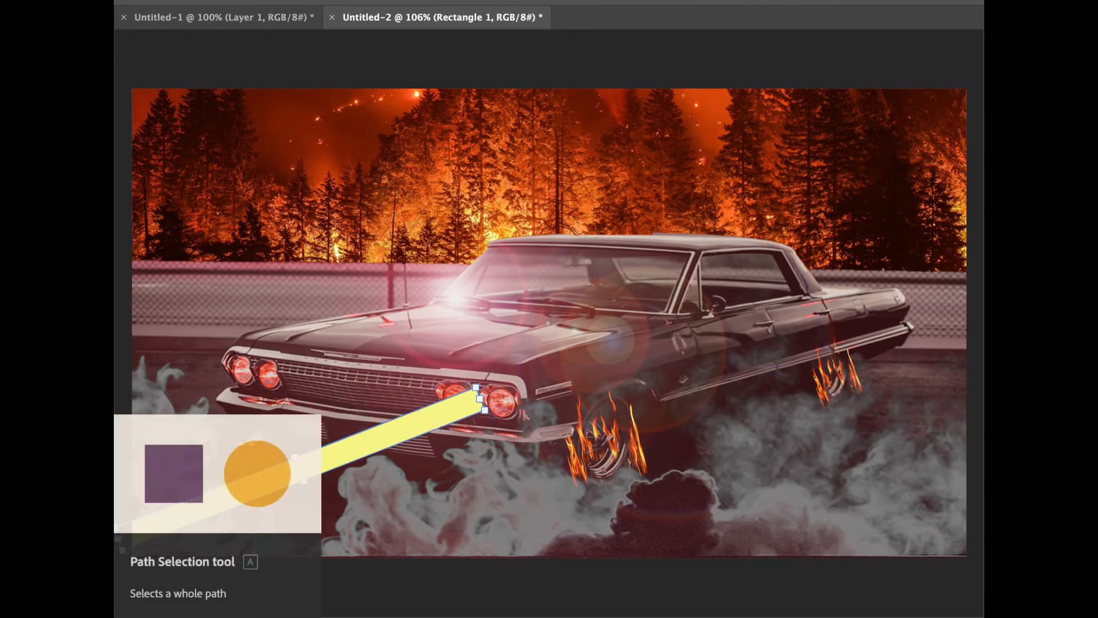
Step: Reshape the yellow bar's headlight end with the Direct Selection tool so its corners span both headlights near the flaming front wheel
right_click(114, 402)
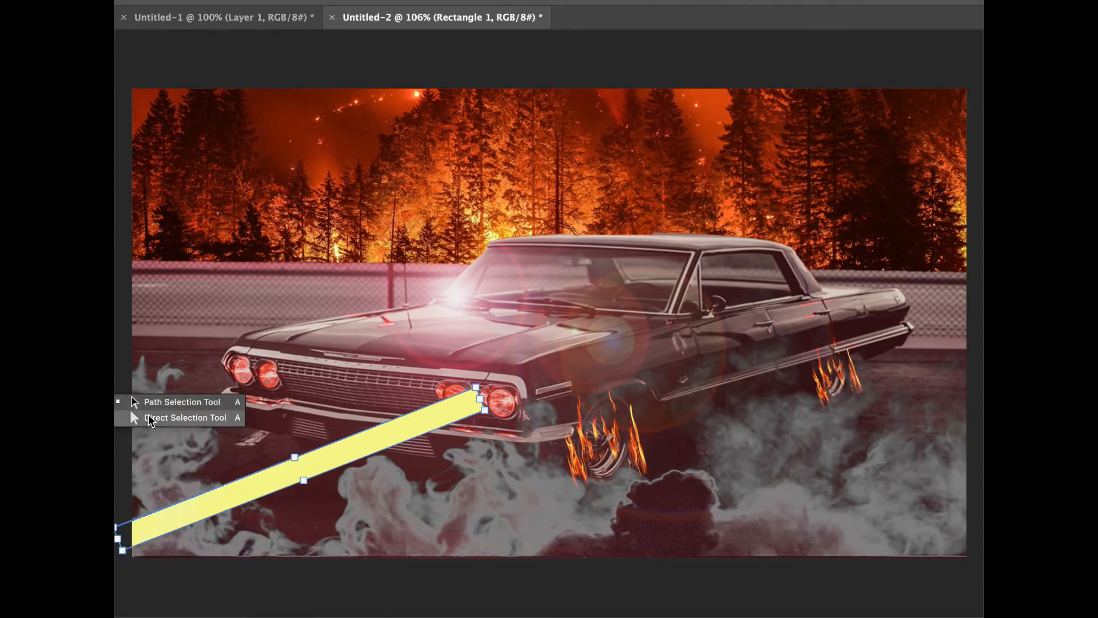
click(149, 417)
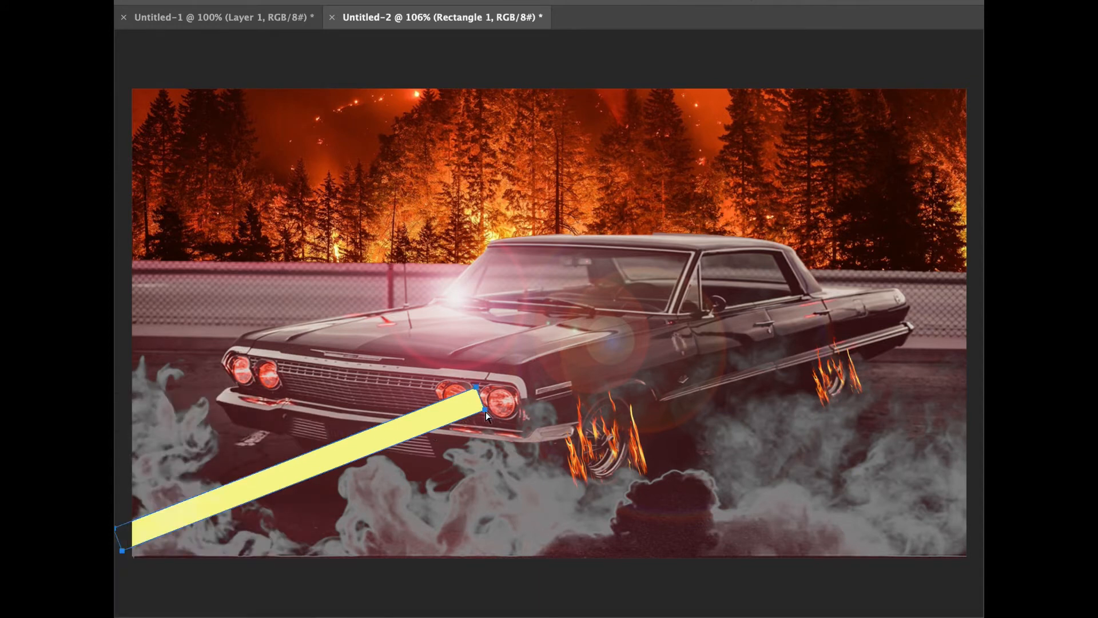
drag(486, 416, 452, 391)
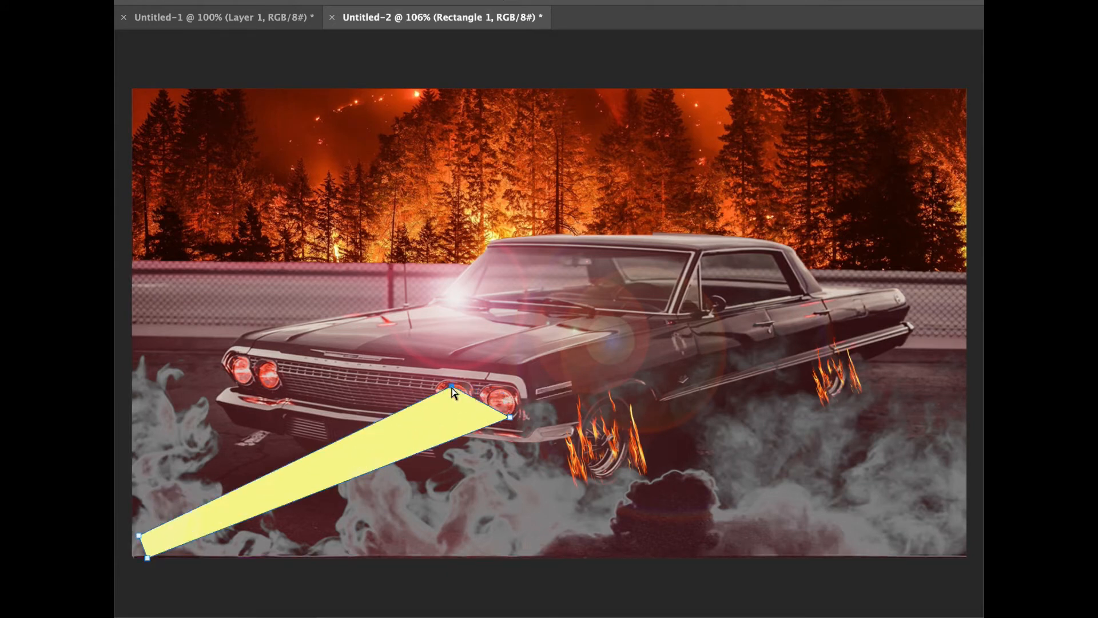
mouse_move(511, 418)
mouse_down()
mouse_move(502, 405)
mouse_move(517, 405)
mouse_move(513, 425)
mouse_up()
Step: Flare the beam's far end by moving its upper corner beyond the image's side and its lower corner below the image
scroll(512, 421, down, 3)
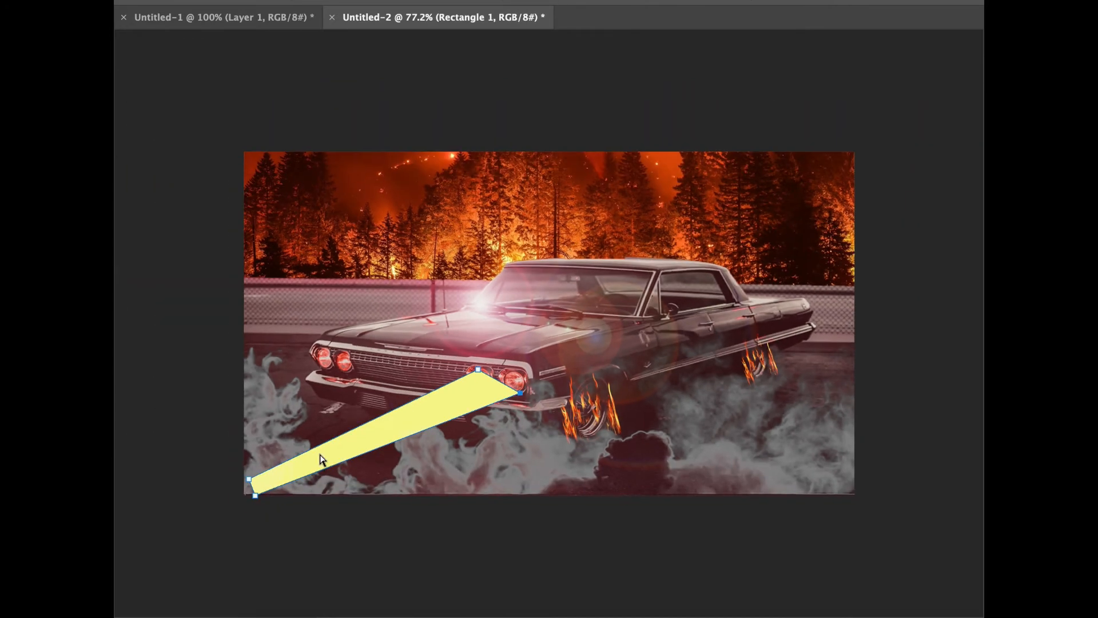
drag(248, 480, 216, 423)
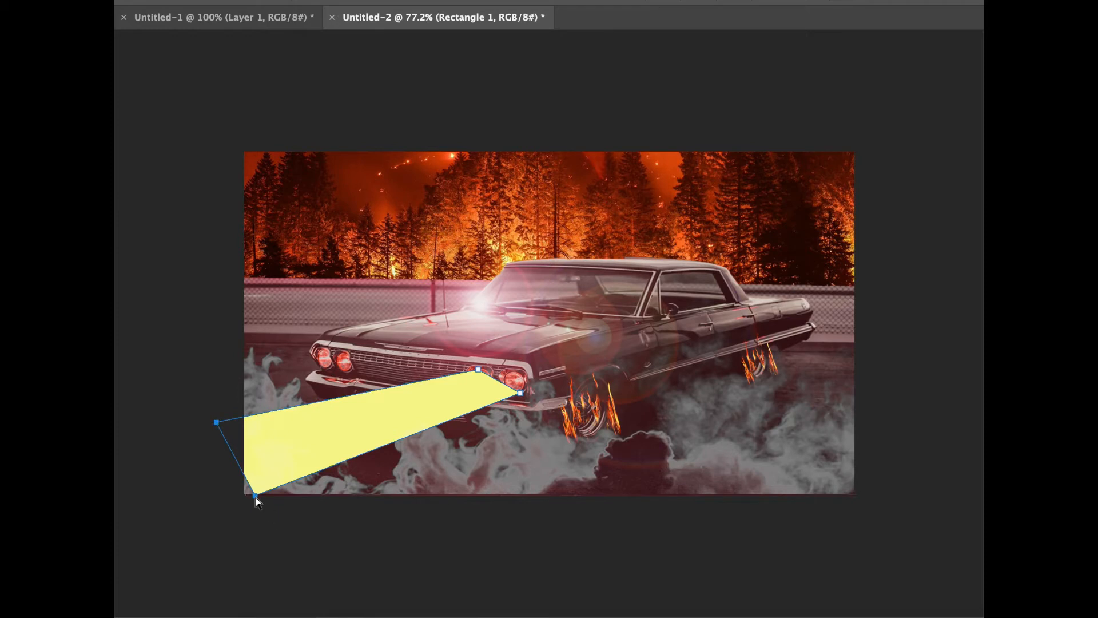
drag(256, 496, 255, 522)
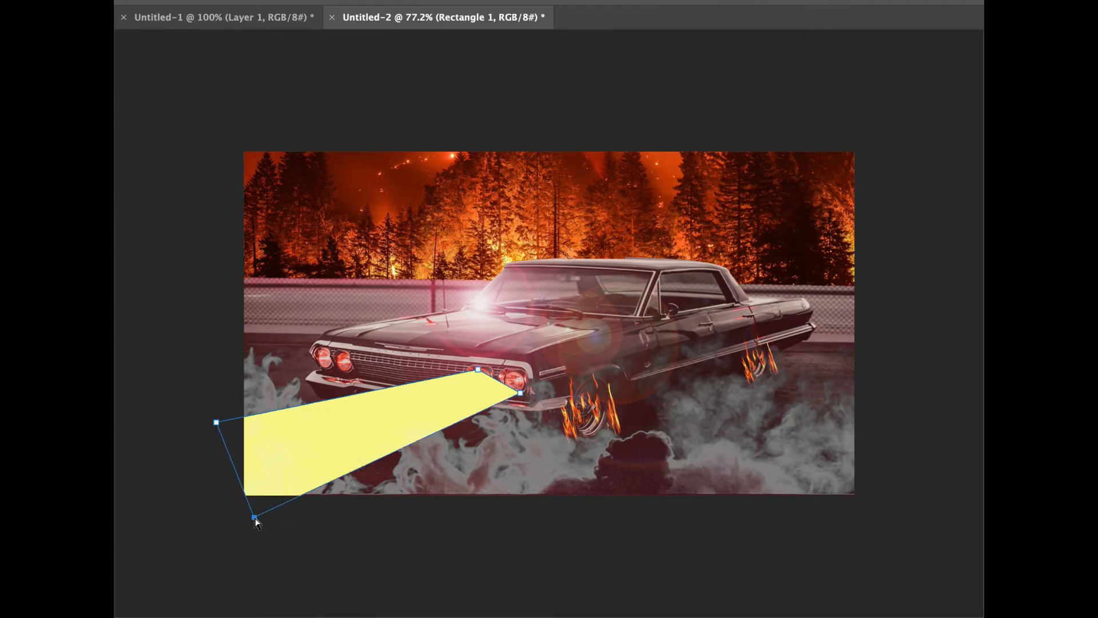
Step: Reduce the yellow beam's opacity to 36% and deselect the beam
key(v)
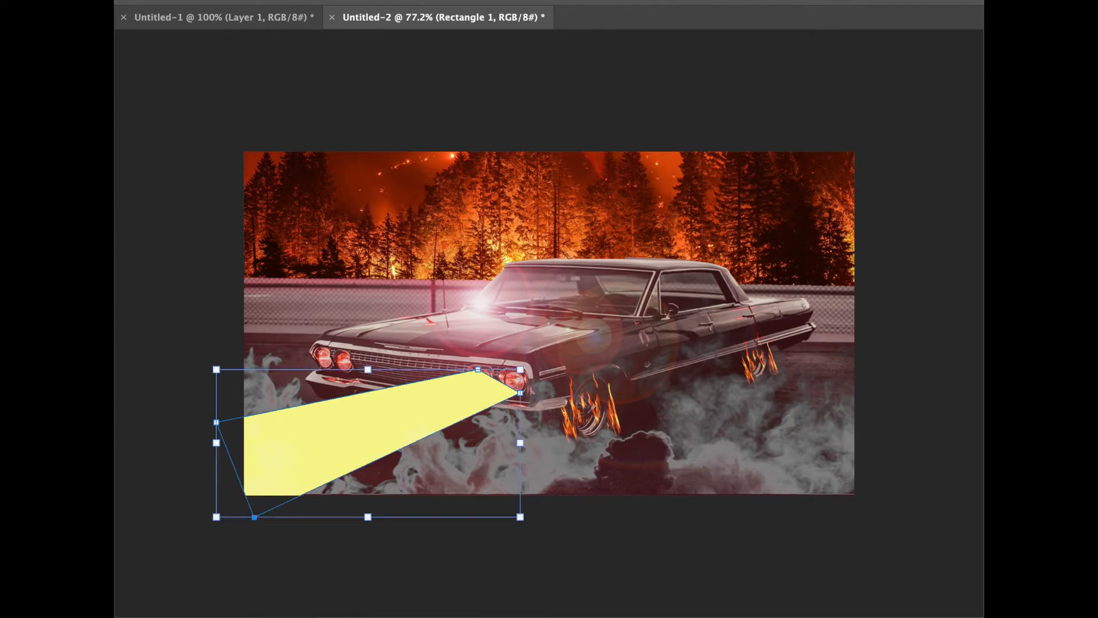
click(543, 102)
key(4)
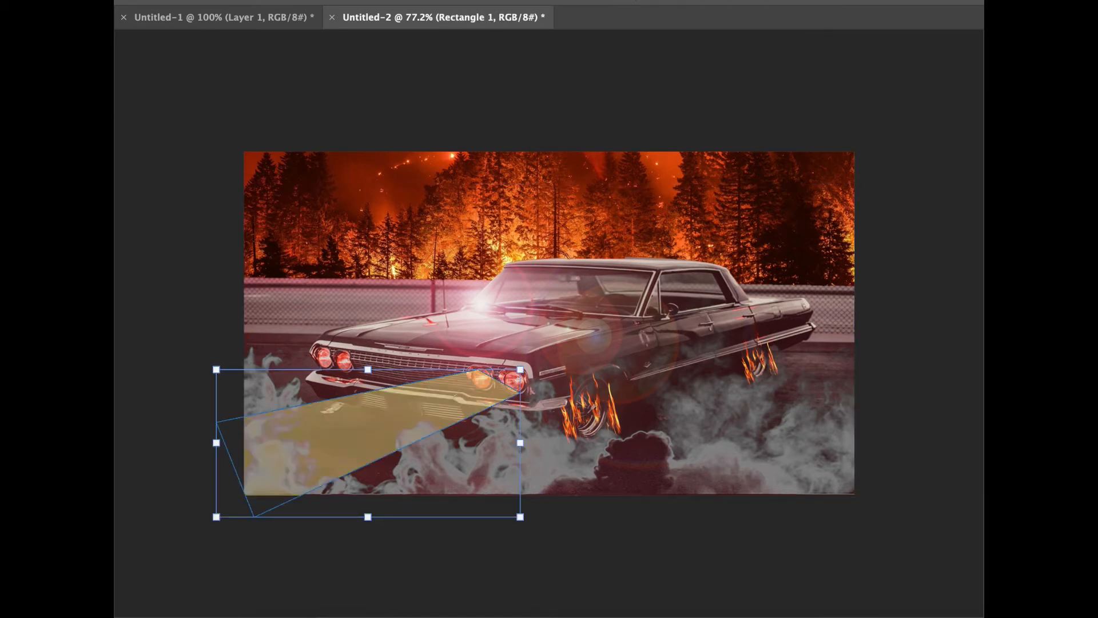
key(3)
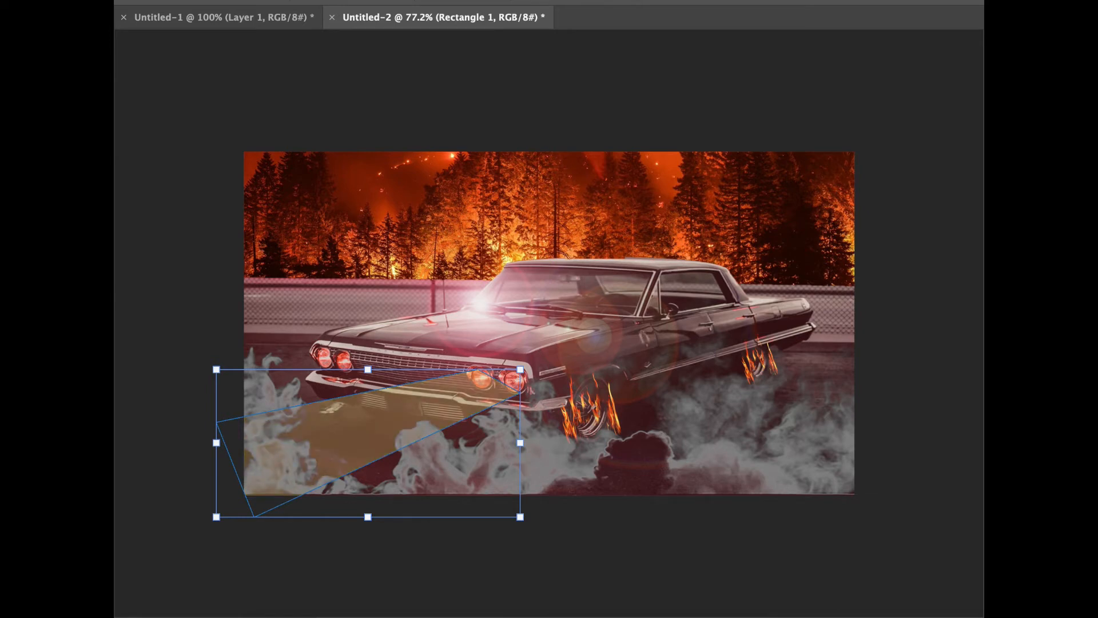
key(6)
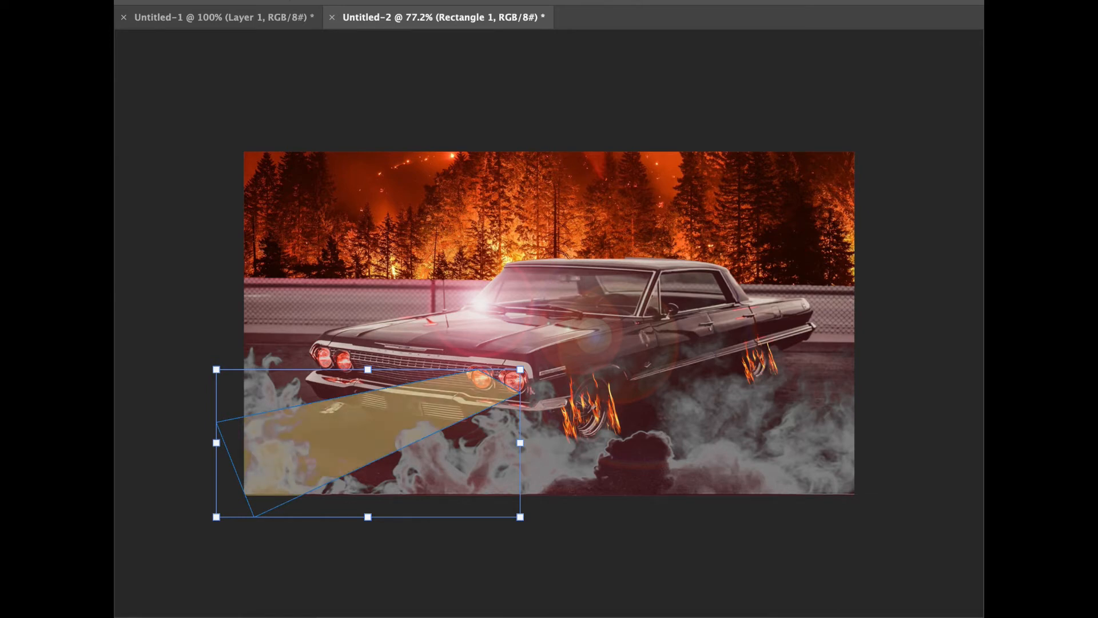
click(269, 69)
scroll(499, 455, up, 3)
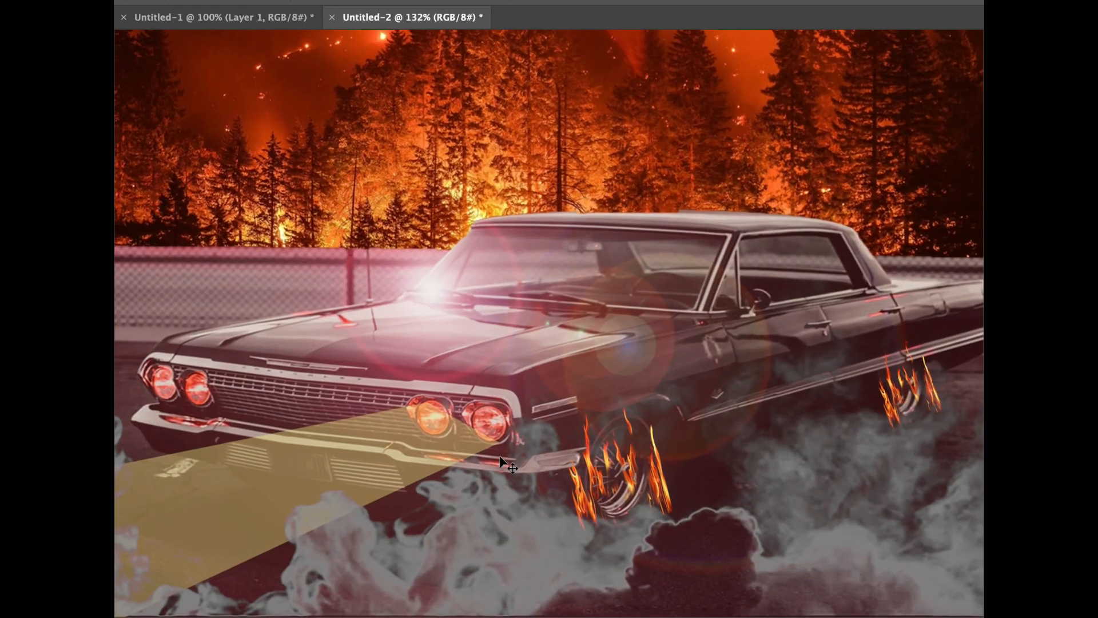
scroll(500, 461, down, 3)
Step: Duplicate the beam onto the car's far headlight pair, rotate the copy slightly clockwise and align it with those headlights
click(391, 404)
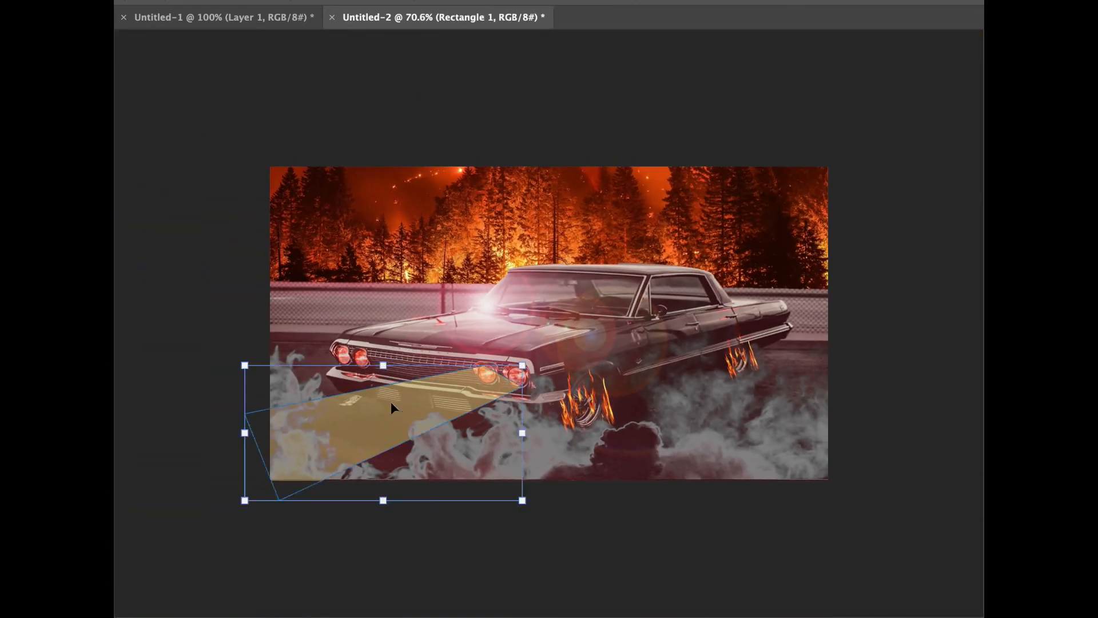
drag(404, 410, 255, 389)
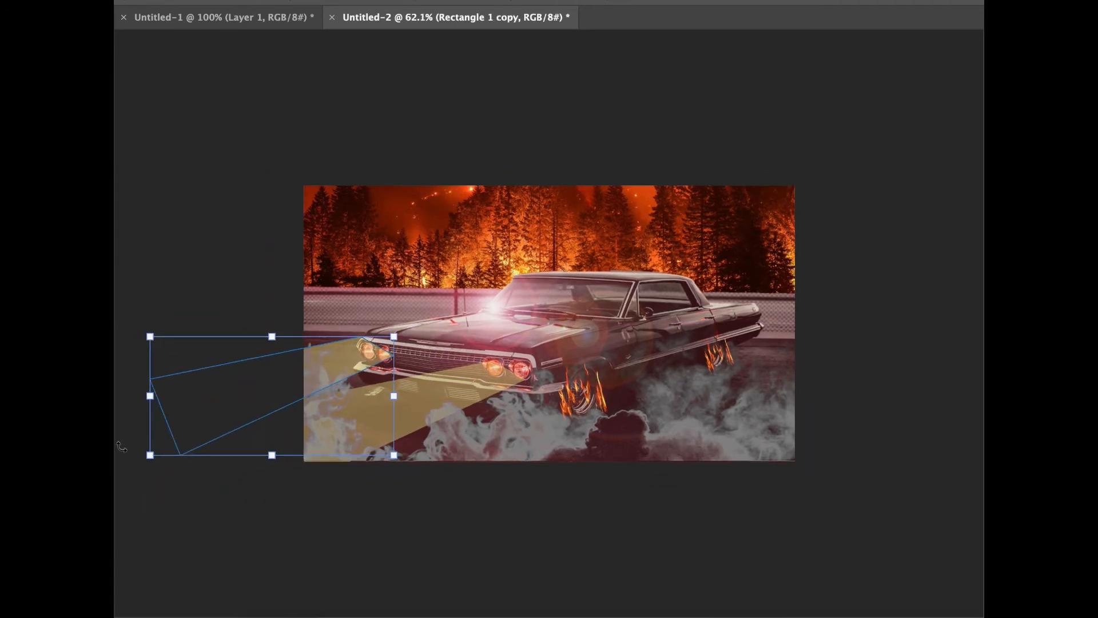
drag(142, 478, 127, 471)
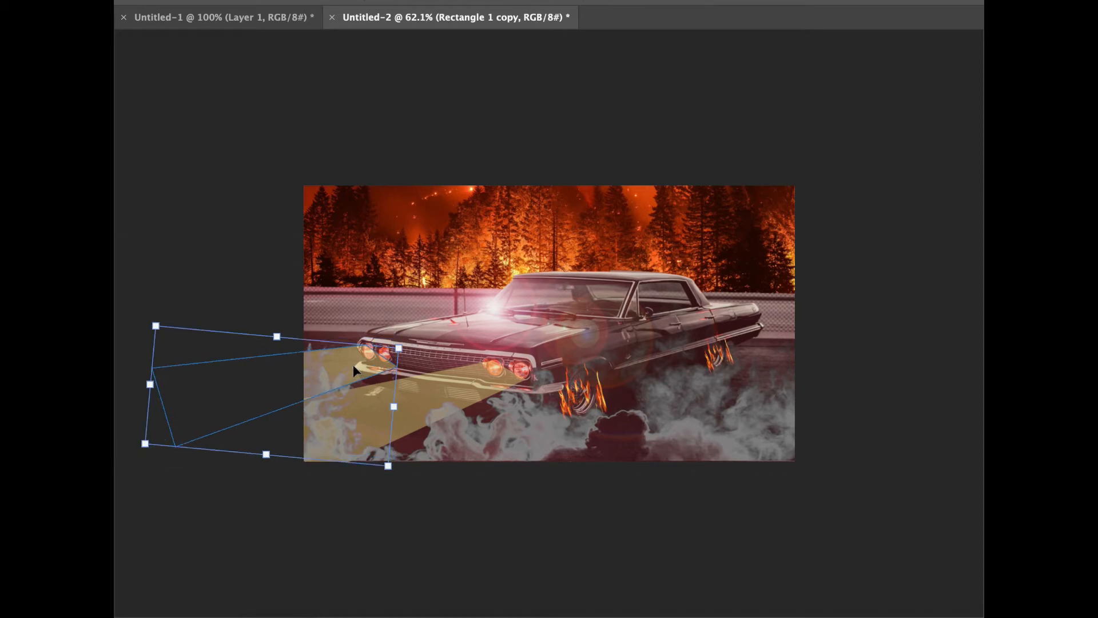
drag(355, 371, 349, 362)
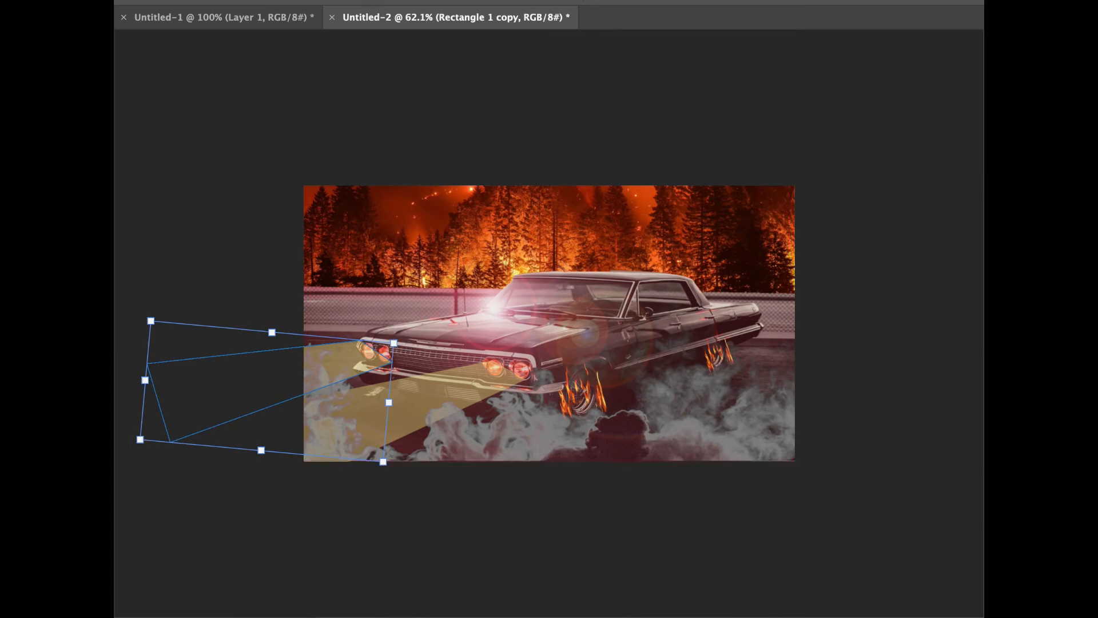
key(Return)
click(200, 212)
Step: Draw a small circle with the Ellipse tool over the inner headlight of the pair near the flaming front wheel
scroll(370, 380, up, 3)
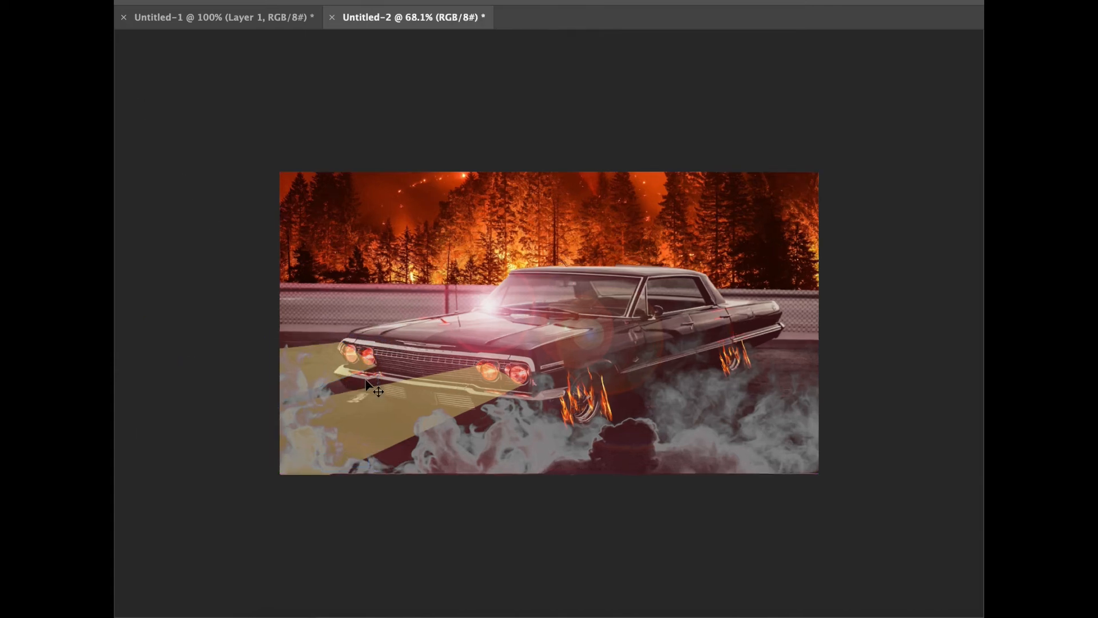
scroll(374, 388, down, 3)
scroll(375, 388, up, 3)
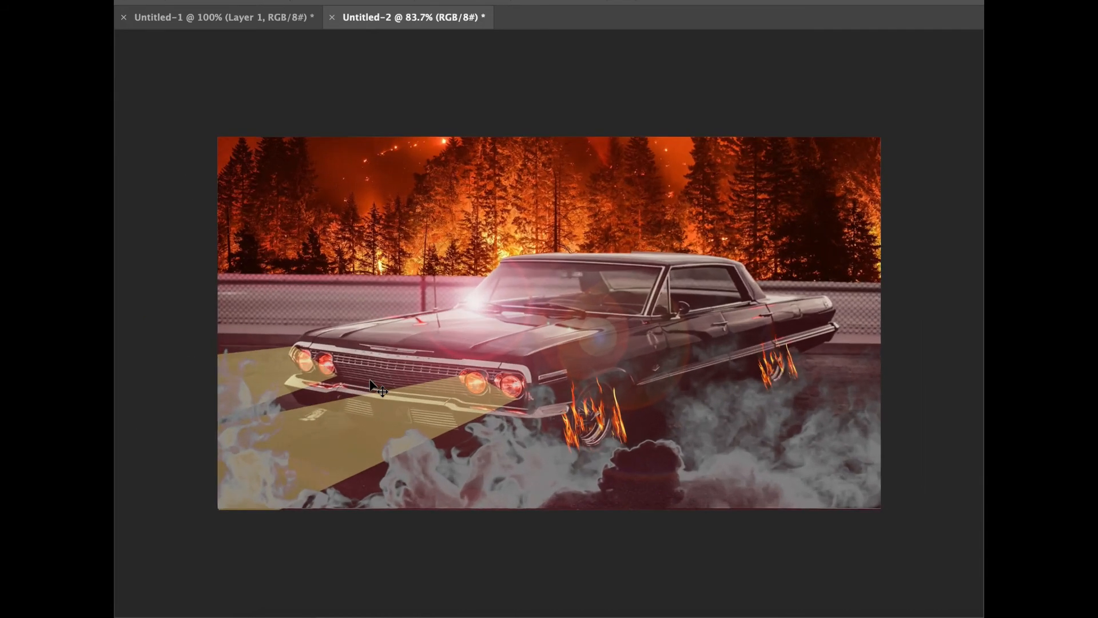
scroll(375, 387, down, 4)
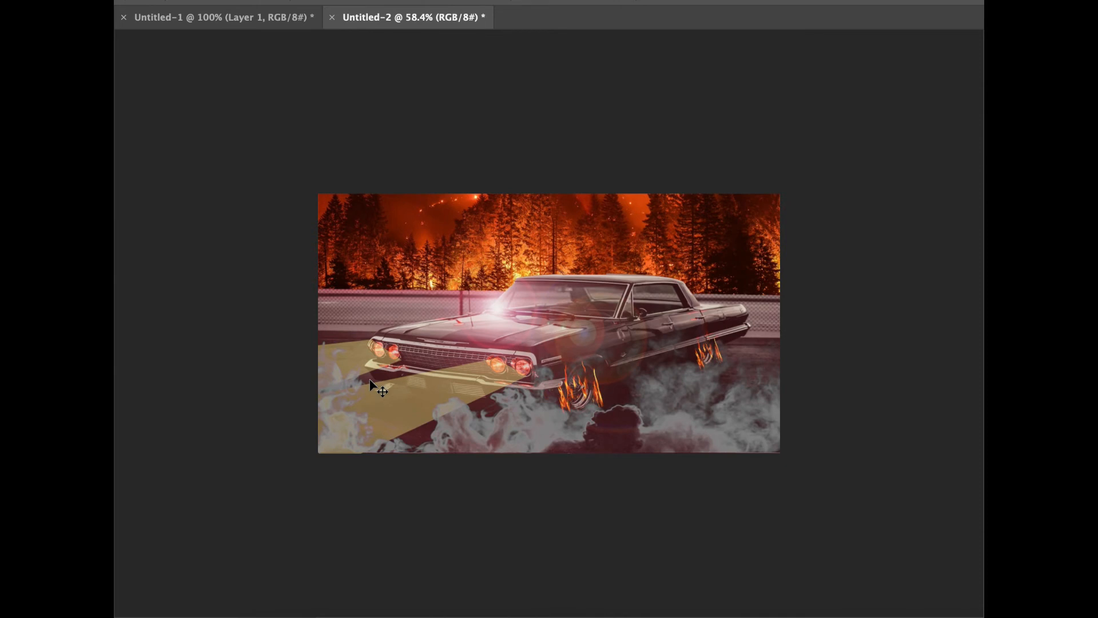
scroll(371, 386, up, 3)
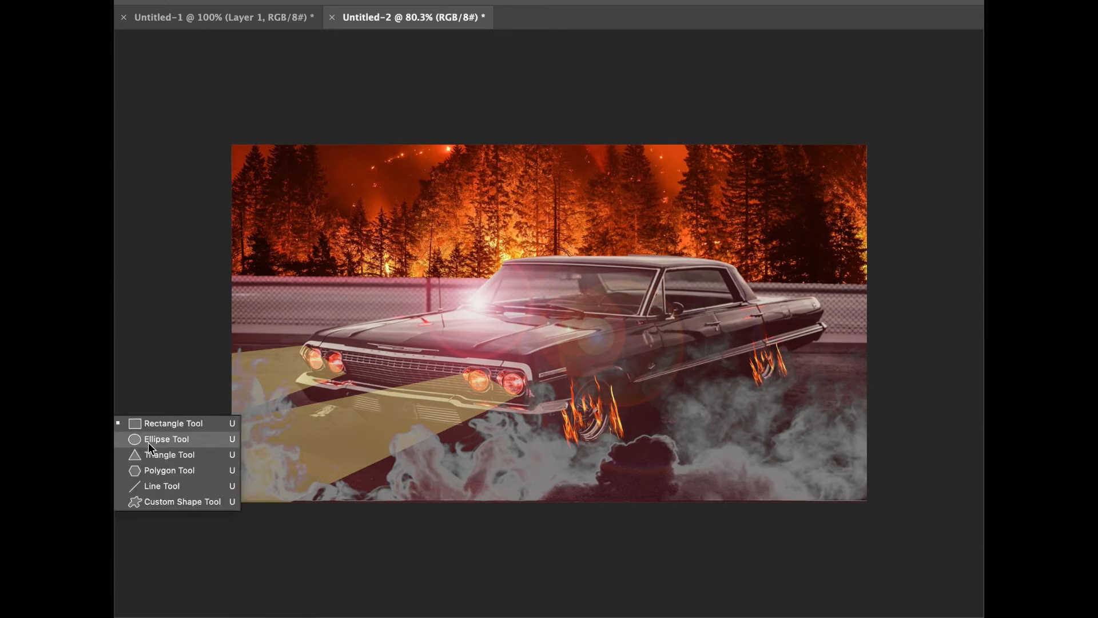
click(149, 441)
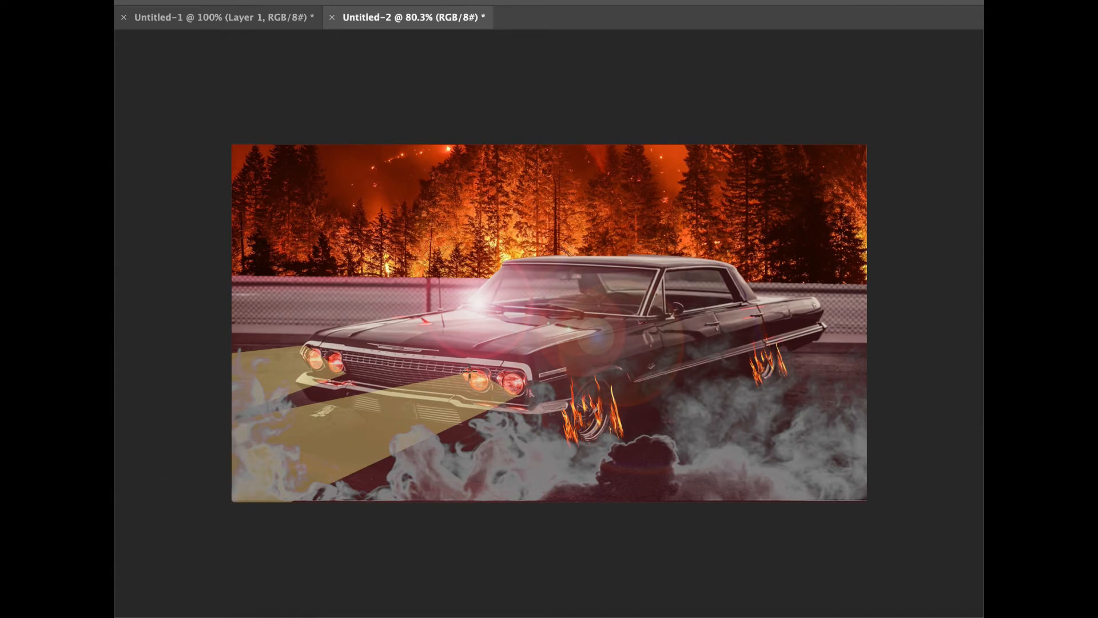
drag(469, 365, 487, 395)
Step: Give the headlight circle no stroke and the recently used pale yellow fill
click(283, 1)
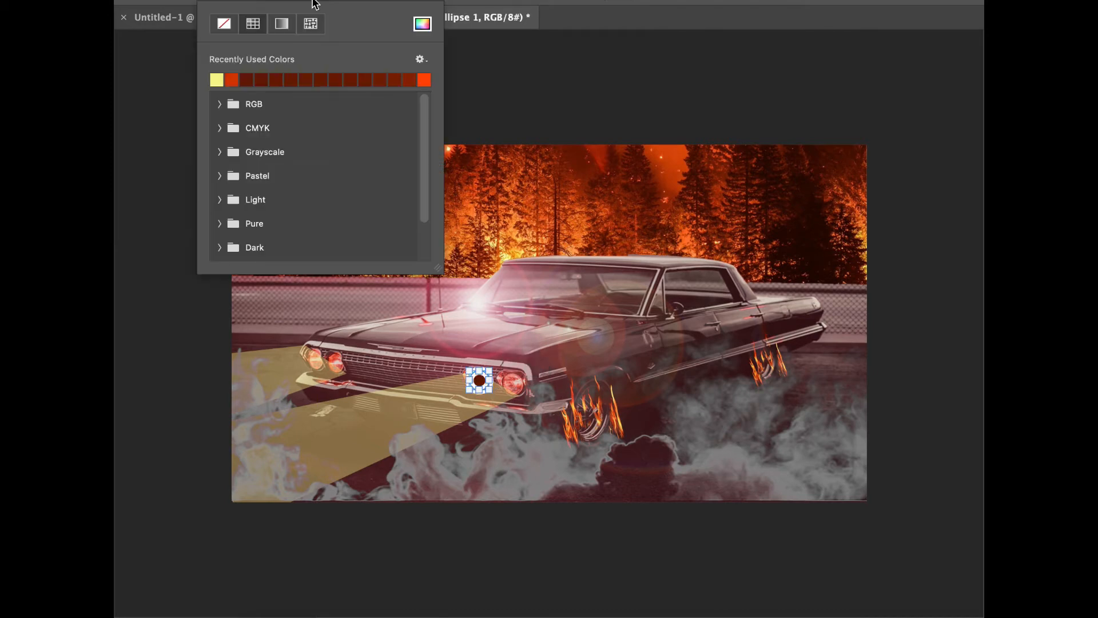
click(224, 24)
click(225, 0)
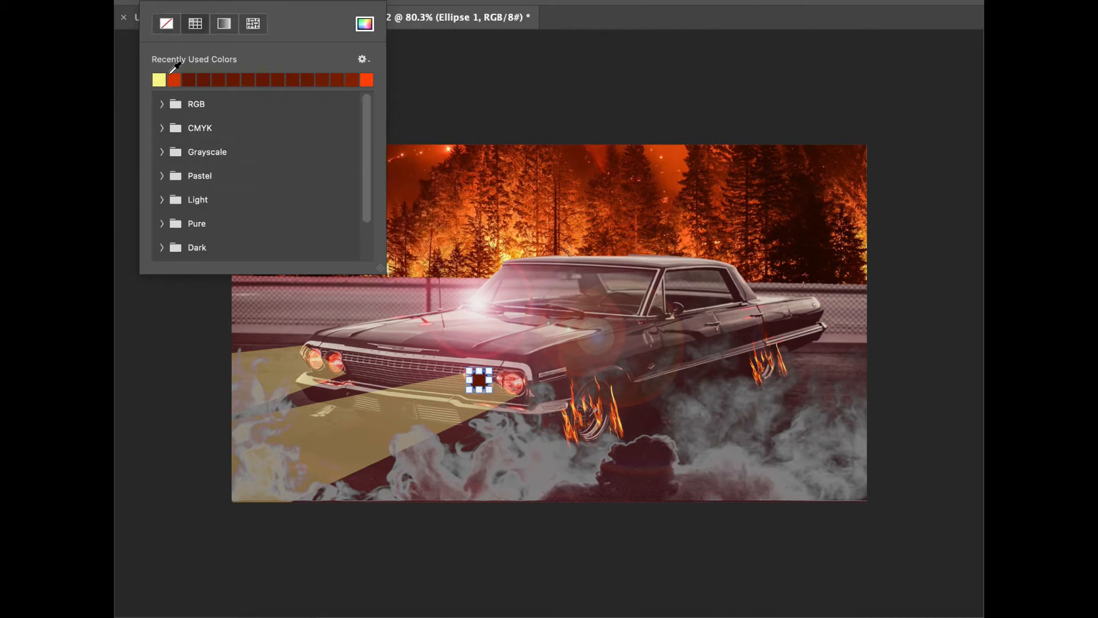
click(159, 80)
click(225, 0)
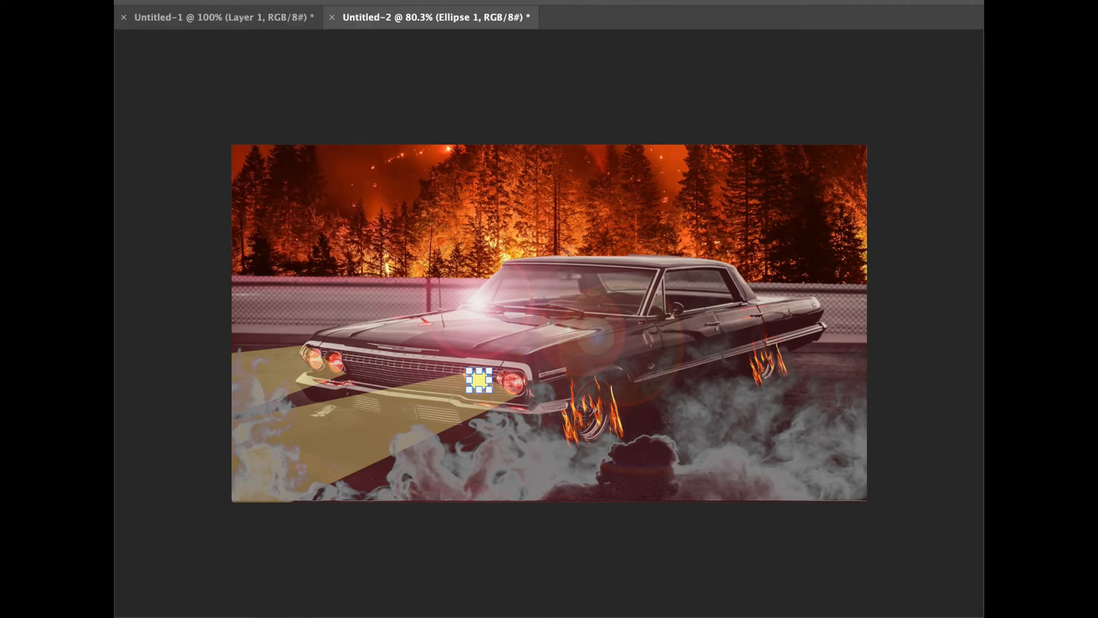
Step: Duplicate the yellow circle onto the neighbouring outer headlight beside the flaming front wheel
scroll(521, 428, up, 5)
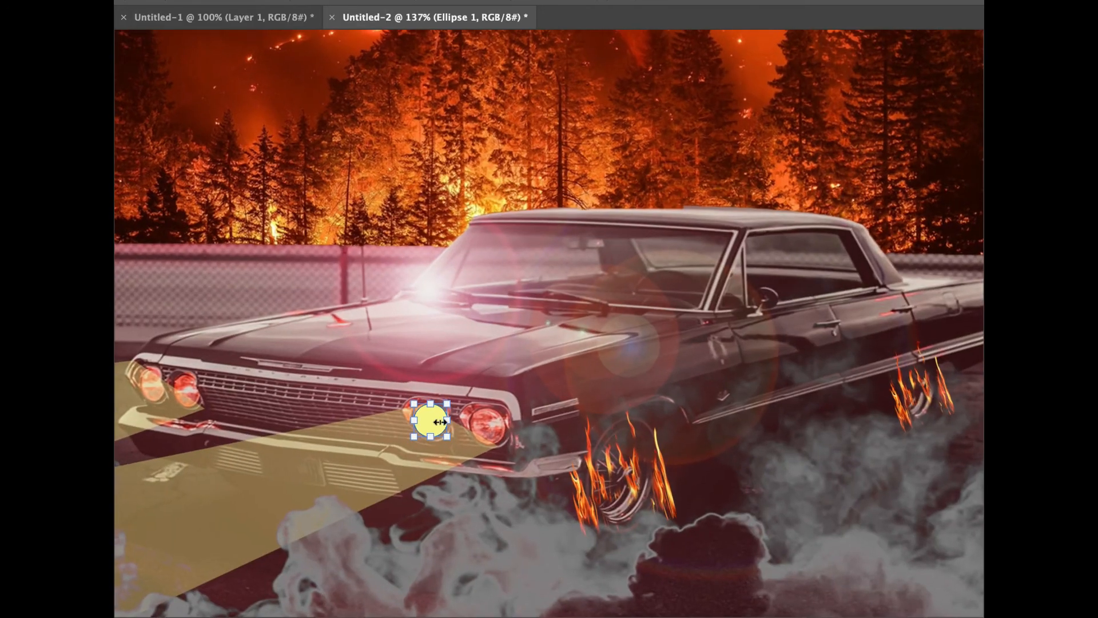
drag(426, 421, 484, 431)
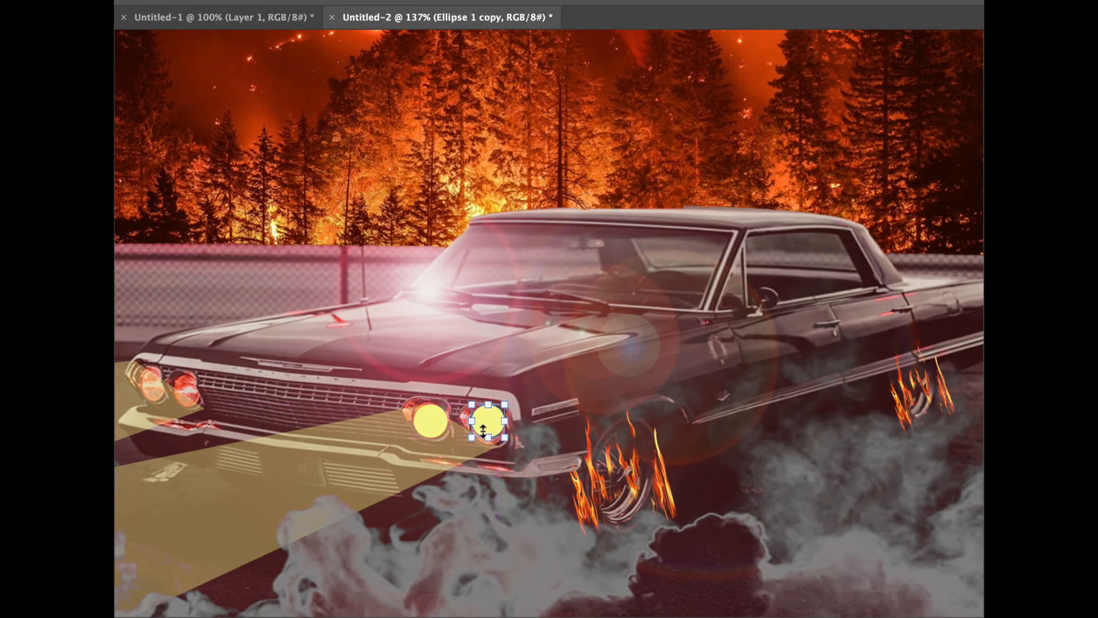
scroll(483, 430, down, 2)
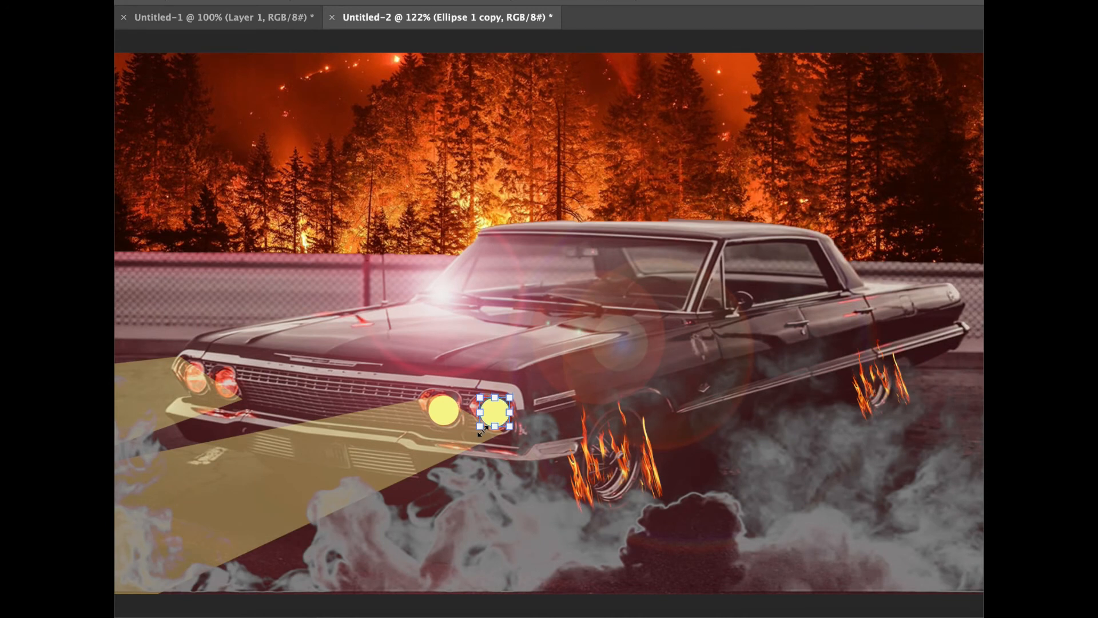
click(713, 553)
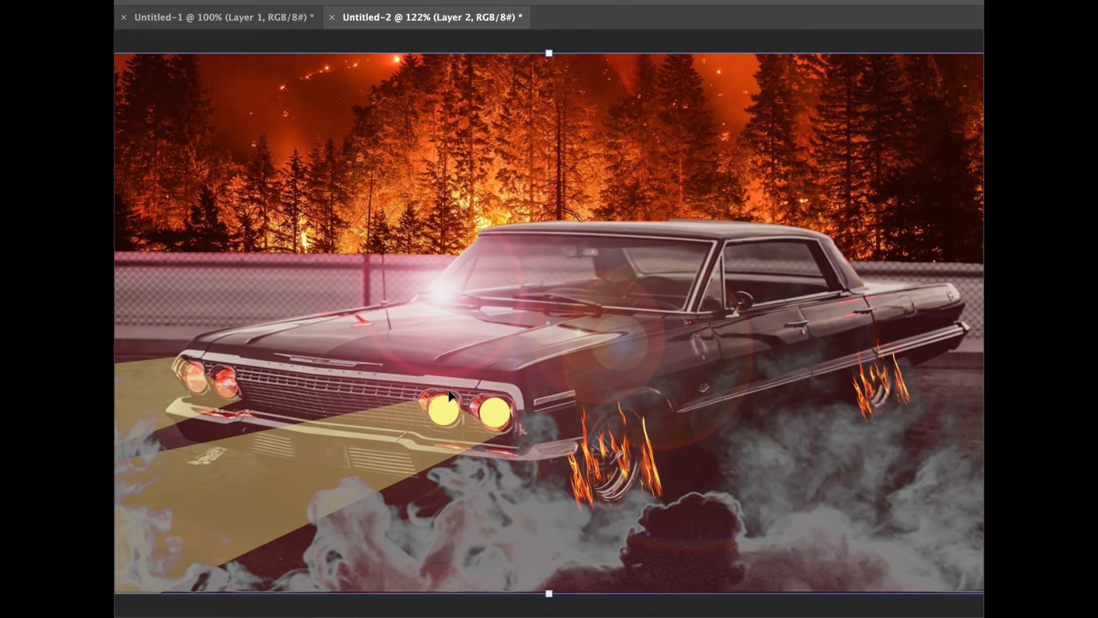
Step: Select both yellow headlight circles and duplicate them onto the car's far headlight pair
click(495, 422)
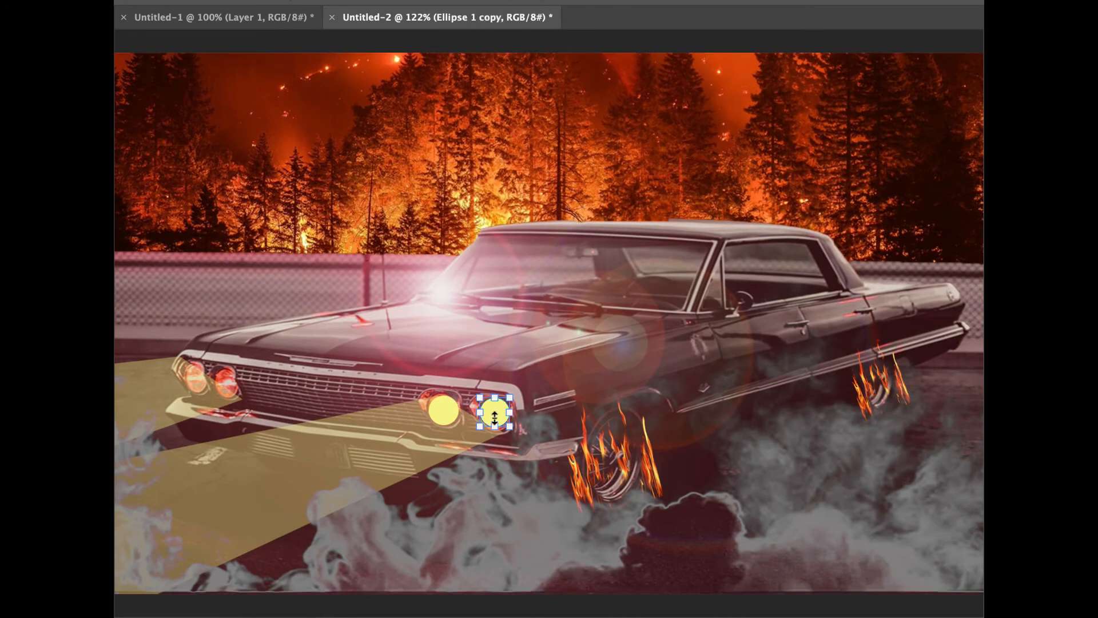
shift+click(446, 413)
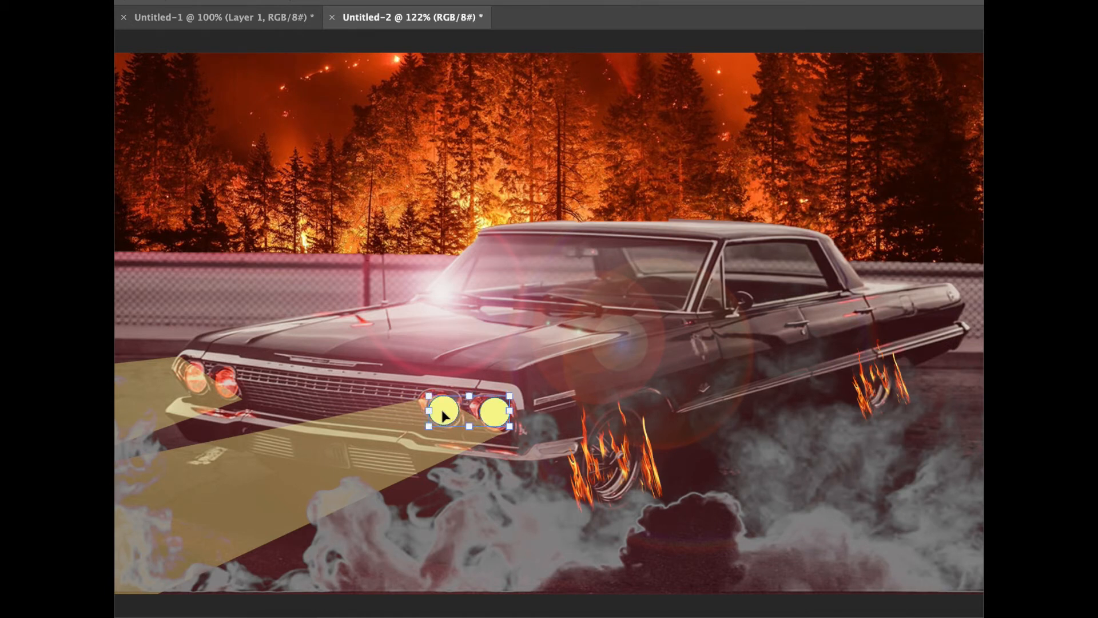
drag(446, 413, 201, 384)
key(Delete)
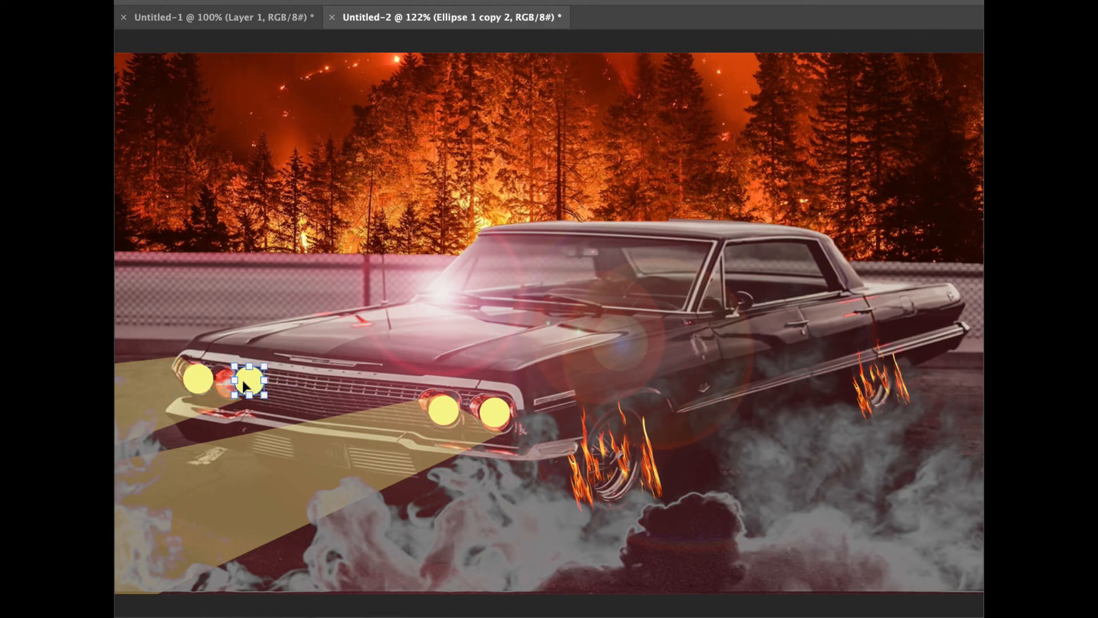
Step: Shrink the copied circle on the far outer headlight into a narrower ellipse that fits the lamp
key(super+plus)
key(super+plus)
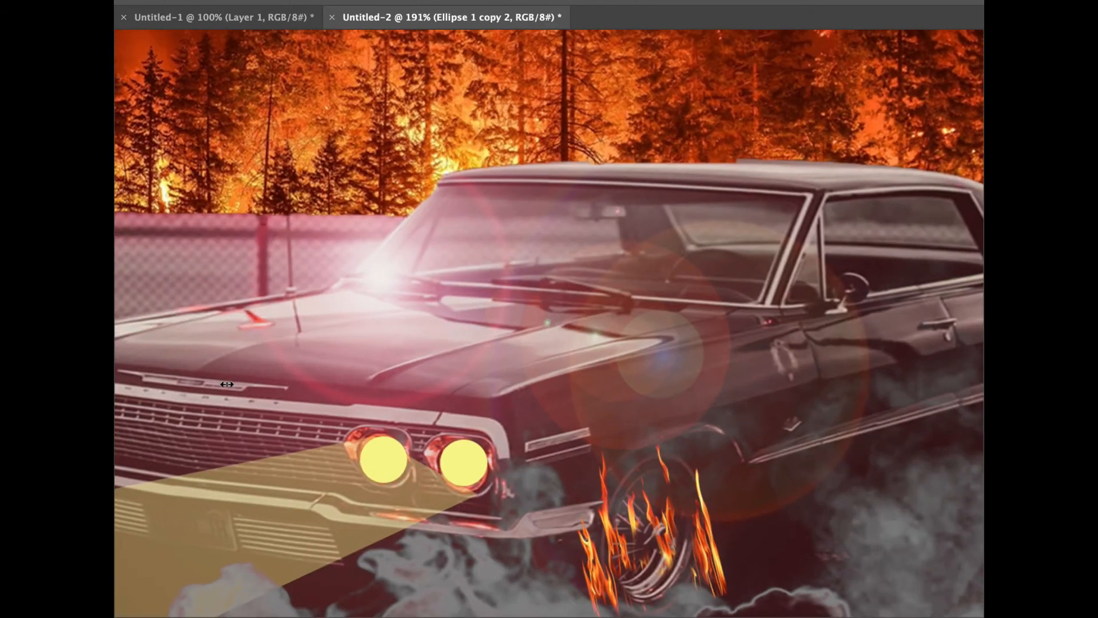
scroll(227, 384, left, 8)
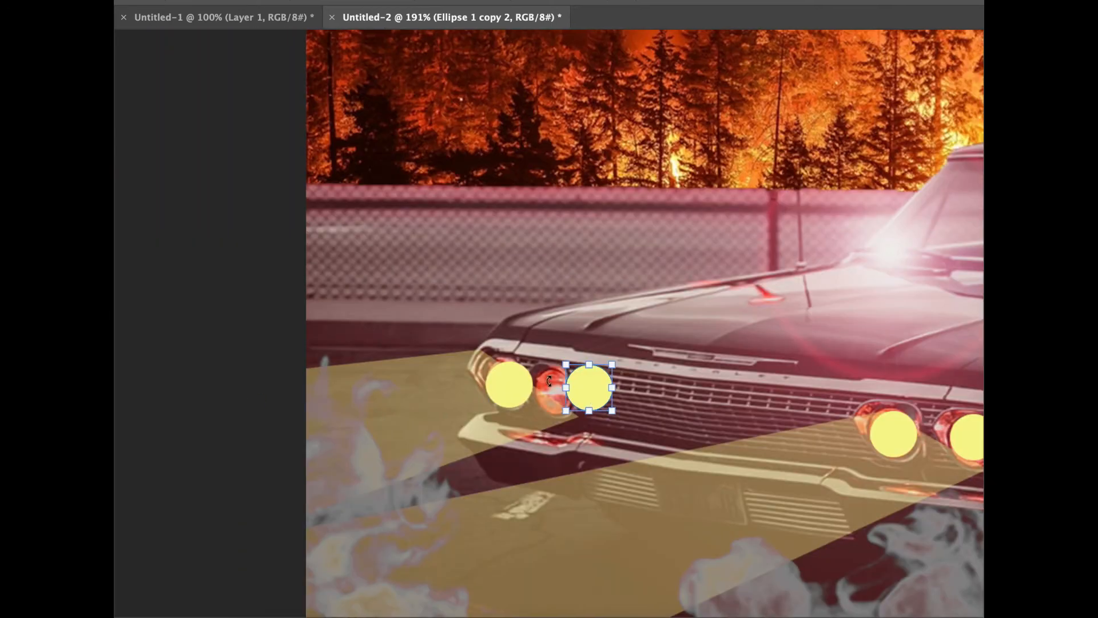
click(503, 384)
drag(531, 409, 521, 405)
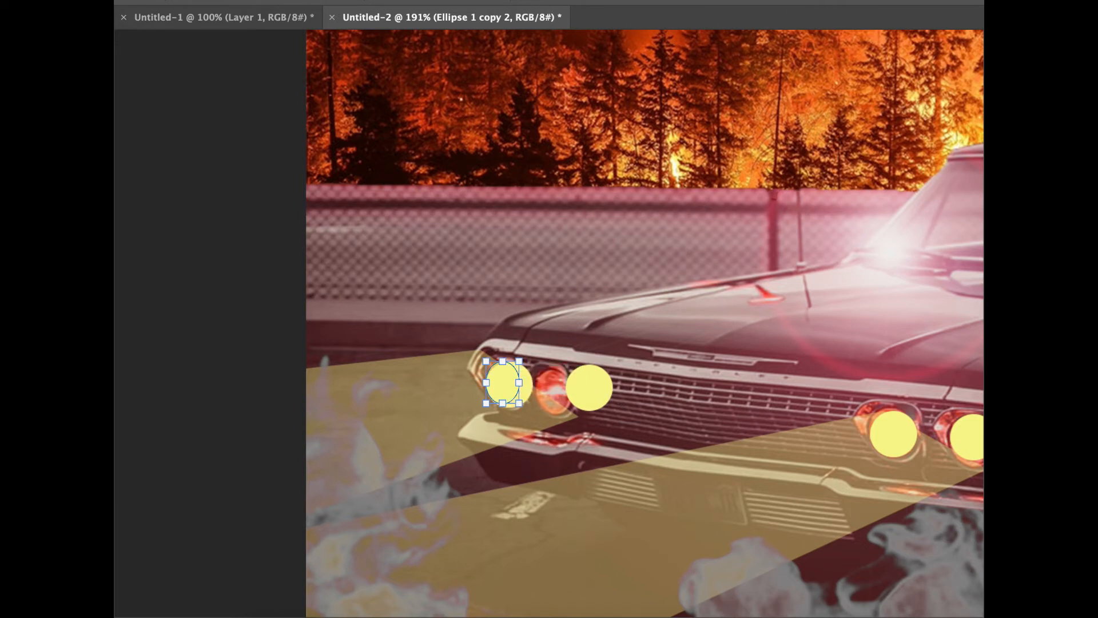
Step: Move and narrow the other copied circle to fit the far inner headlight, and select both ellipses of that pair
click(598, 393)
drag(597, 392, 564, 373)
key(super+minus)
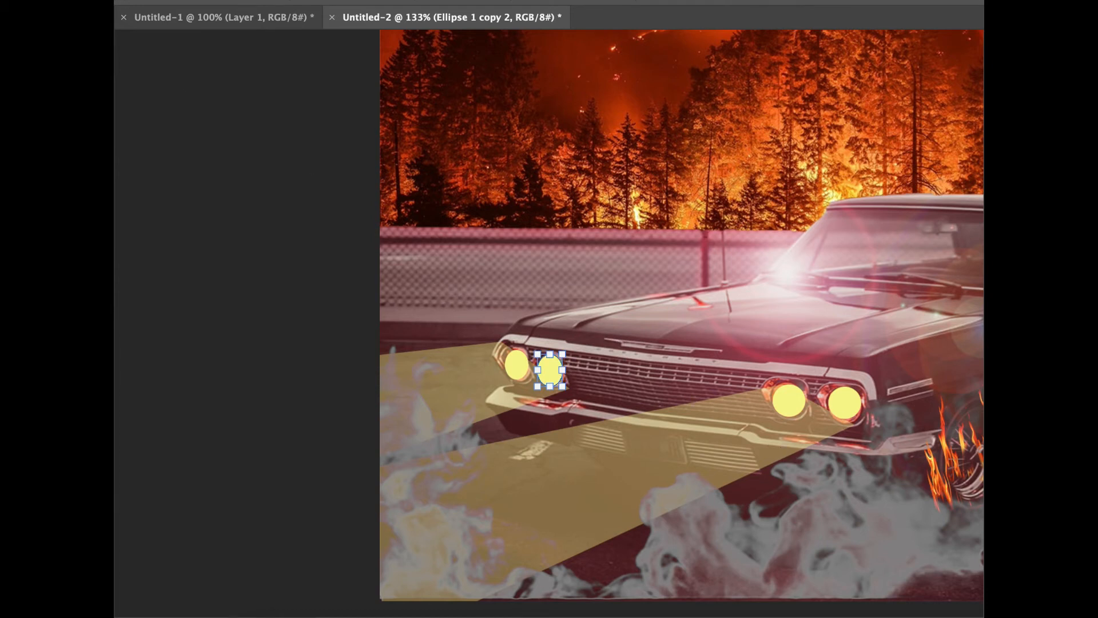
shift+click(517, 364)
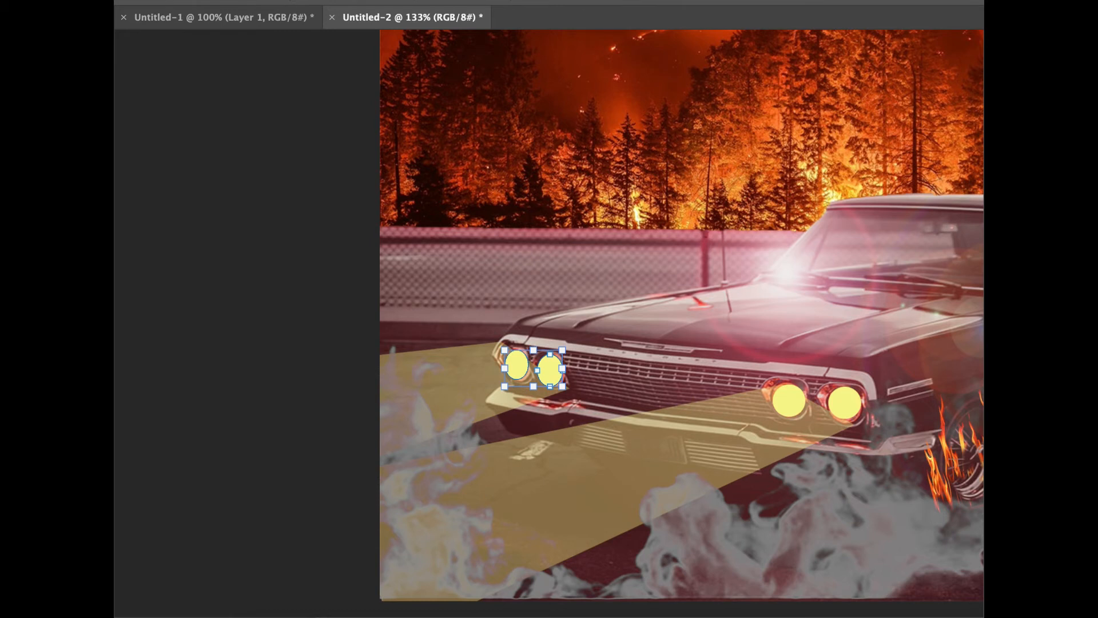
Step: Convert the yellow ellipse on the far outer headlight to a smart object and apply Gaussian Blur with radius 12.0
click(516, 364)
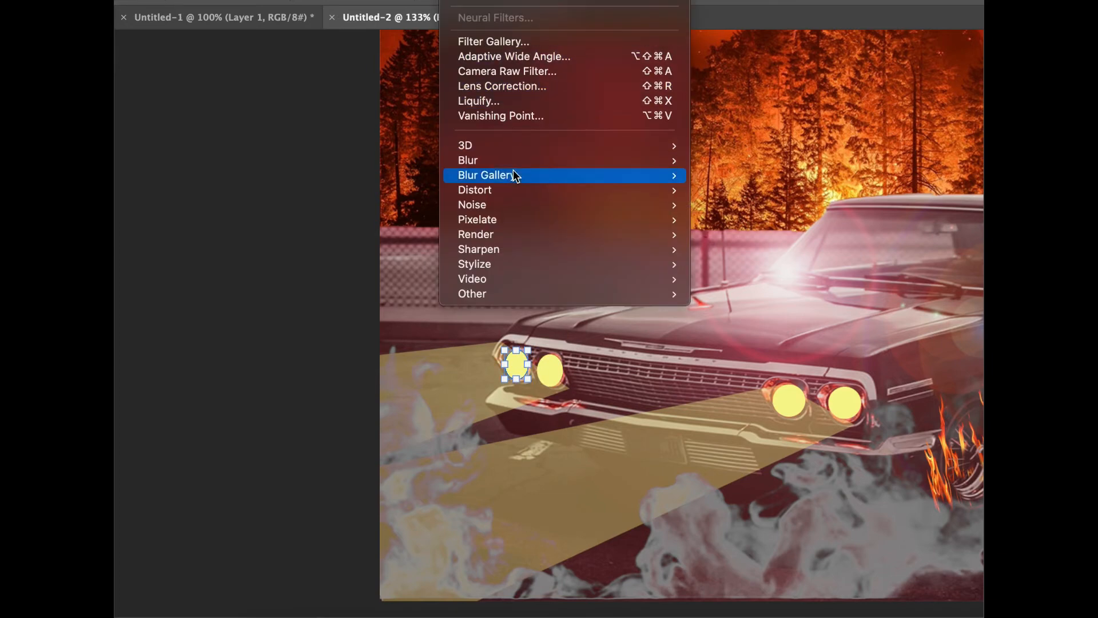
mouse_move(513, 160)
click(763, 223)
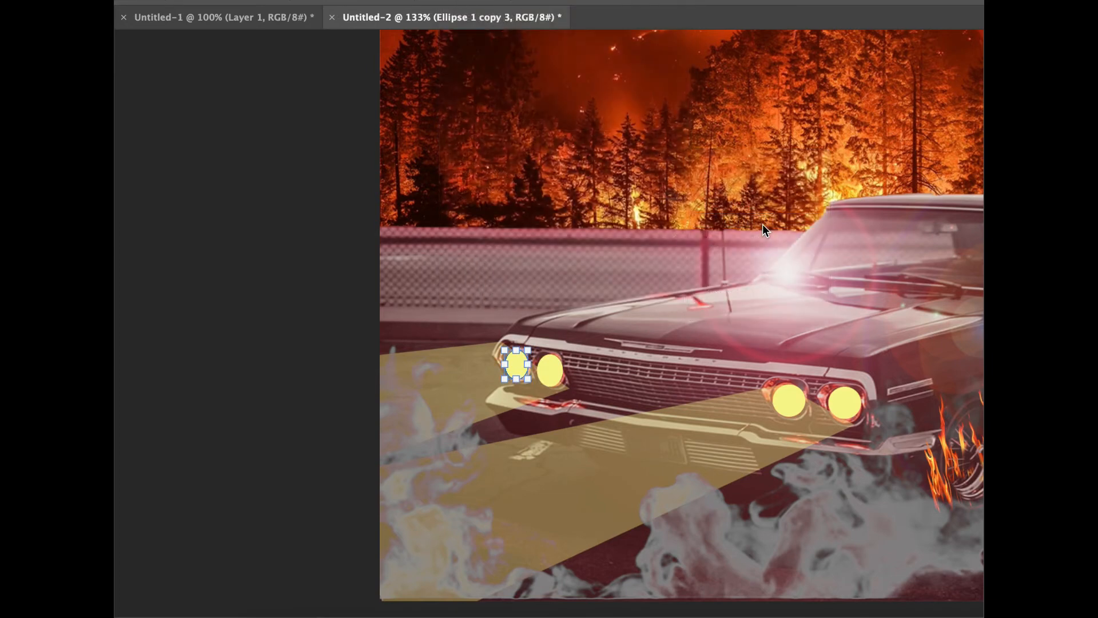
click(673, 237)
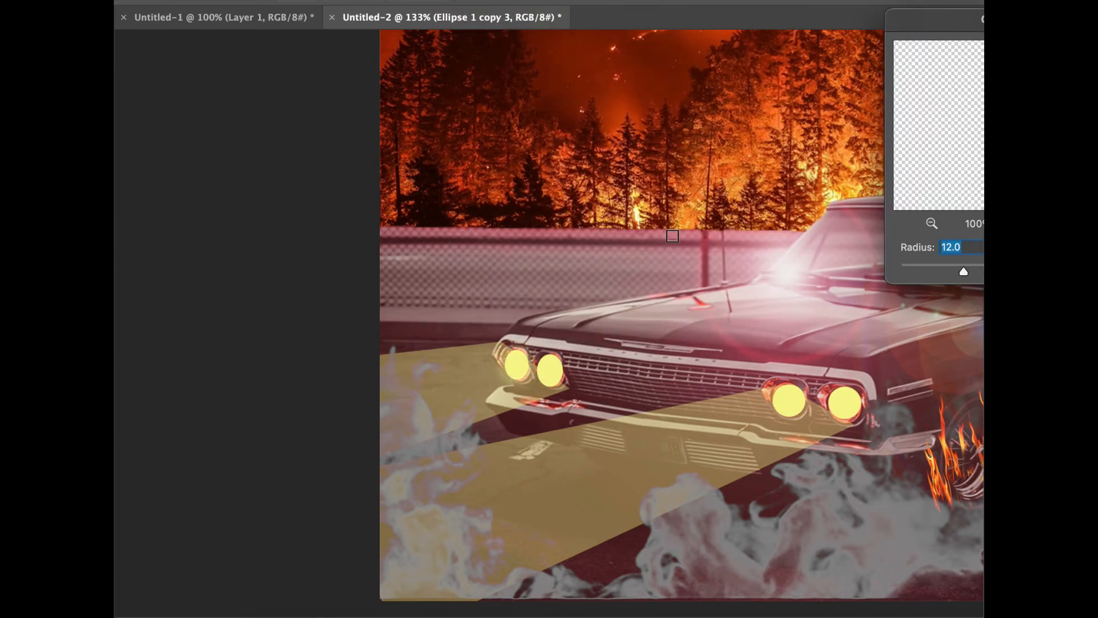
key(Return)
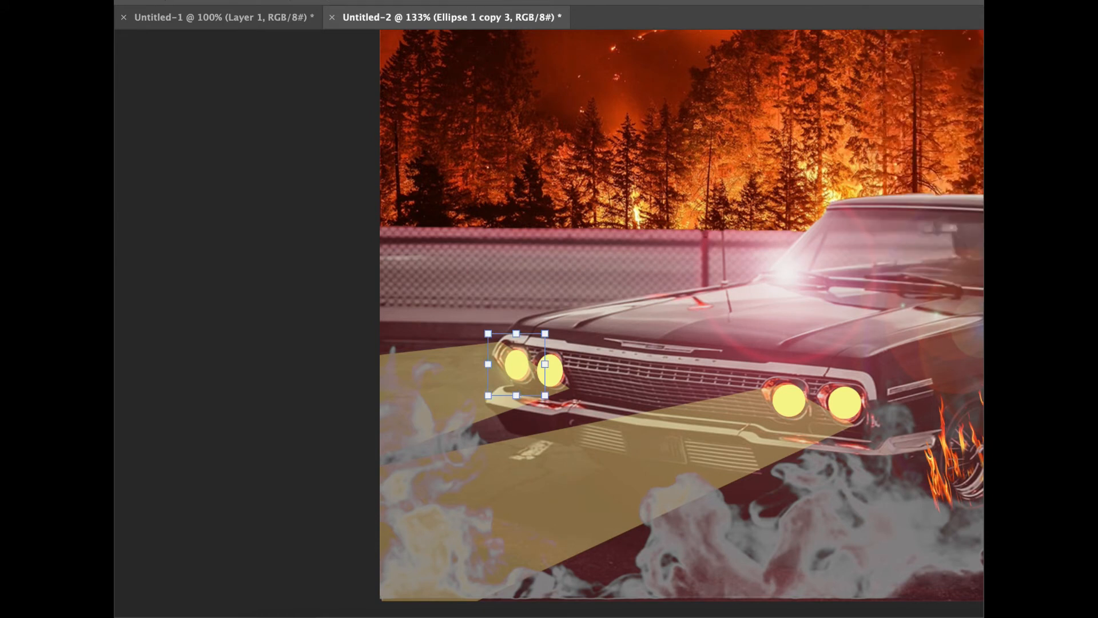
Step: Convert the yellow ellipse on the far inner headlight to a smart object and apply Gaussian Blur with radius 12.0
click(550, 370)
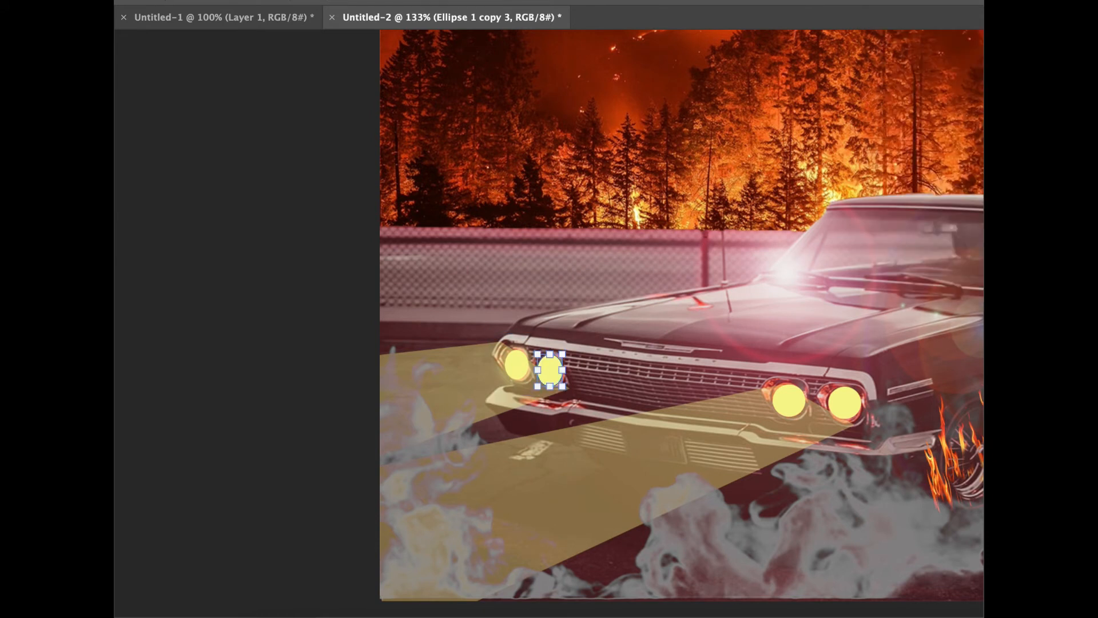
click(458, 1)
mouse_move(517, 163)
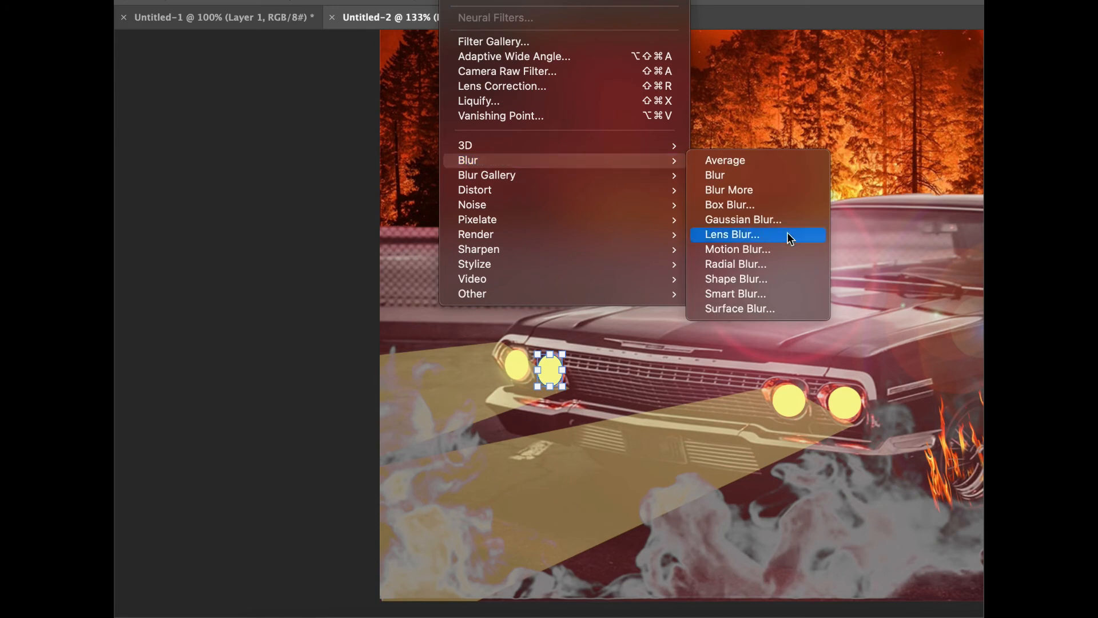
click(776, 221)
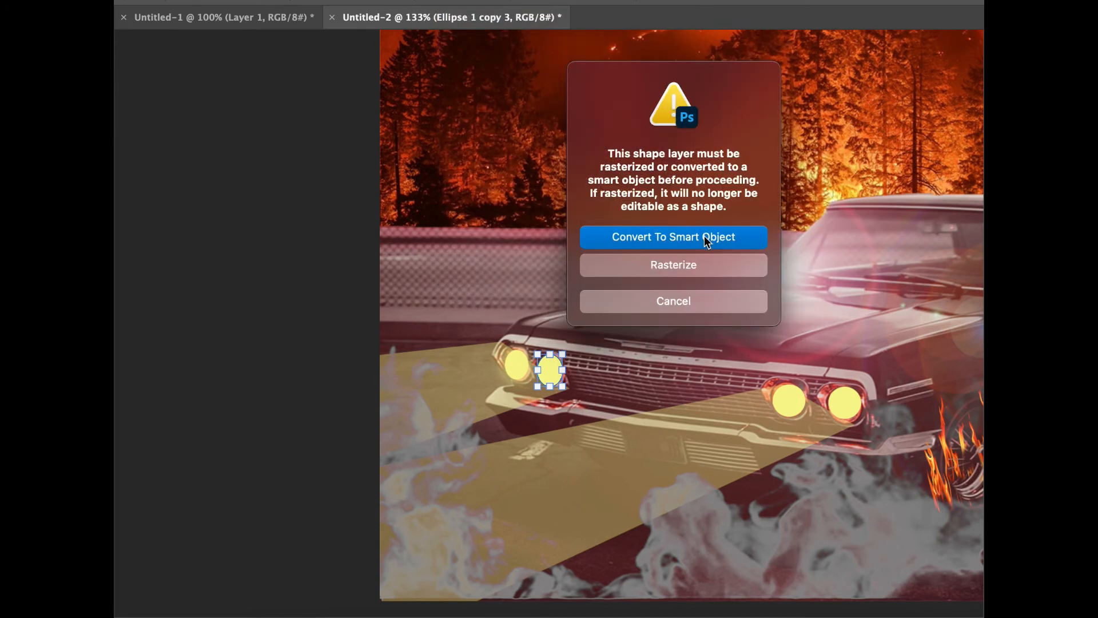
click(704, 237)
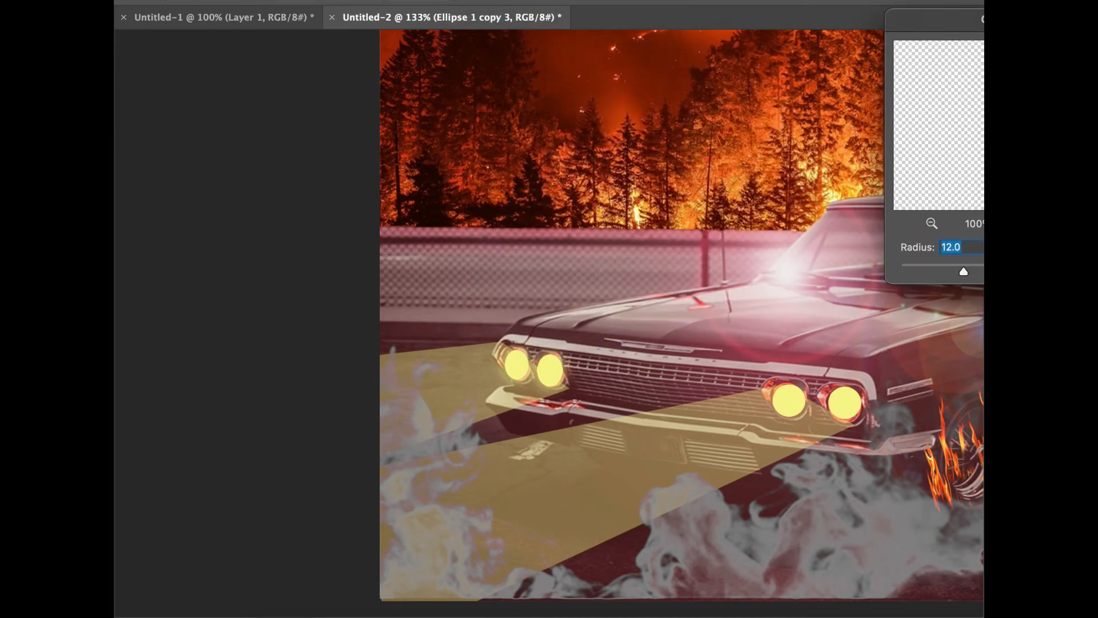
key(Escape)
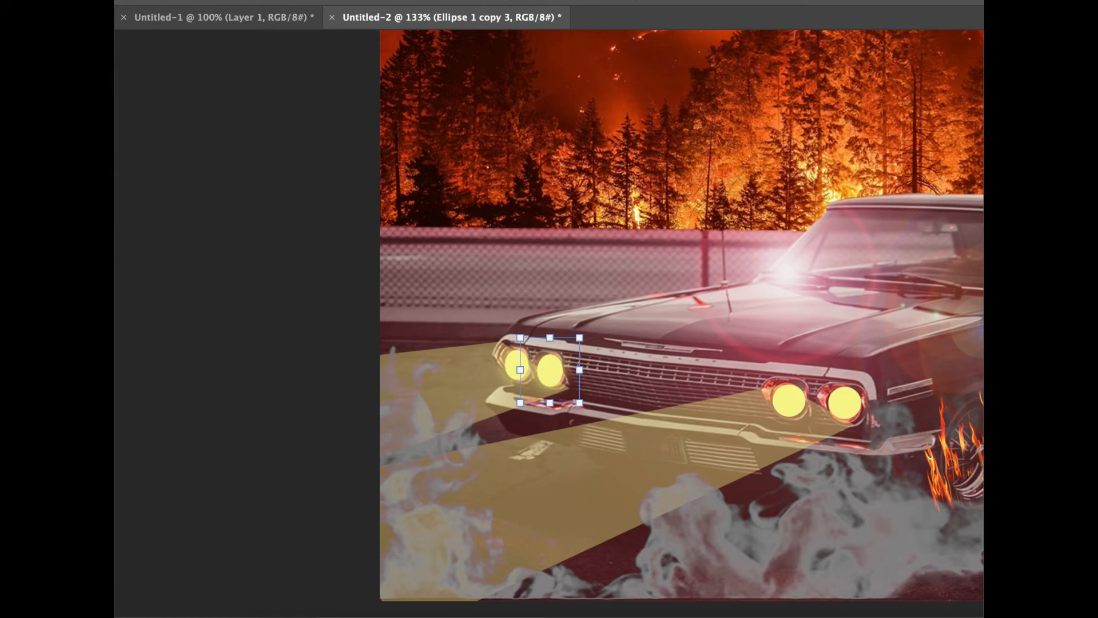
Step: Convert the light beam of the far headlight pair to a smart object and soften it with a 12.0 radius Gaussian Blur
click(845, 402)
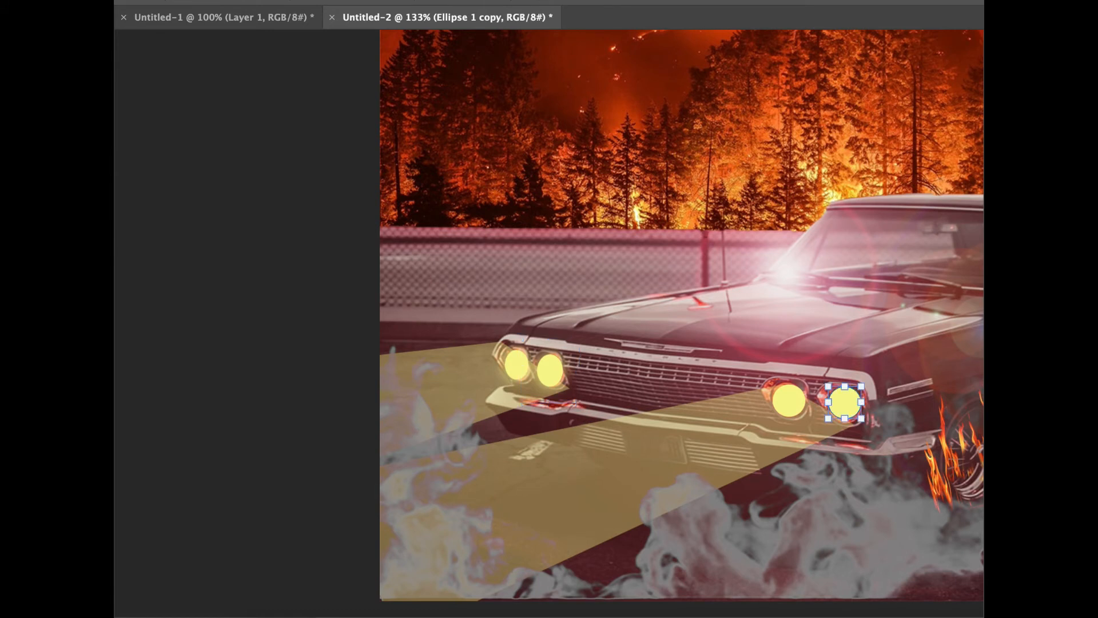
click(446, 389)
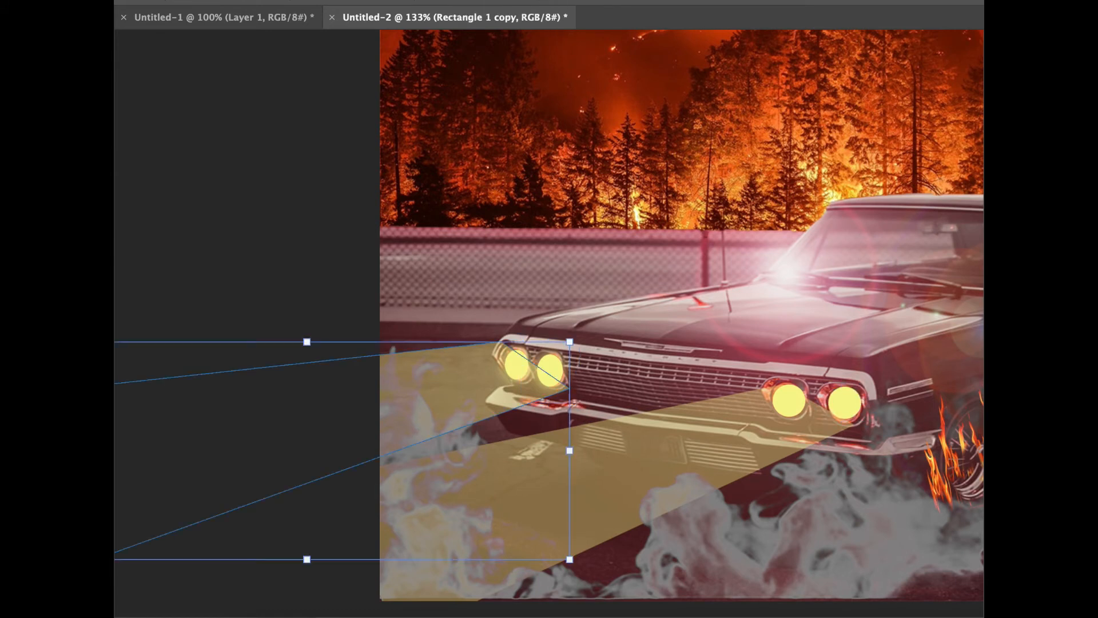
click(471, 1)
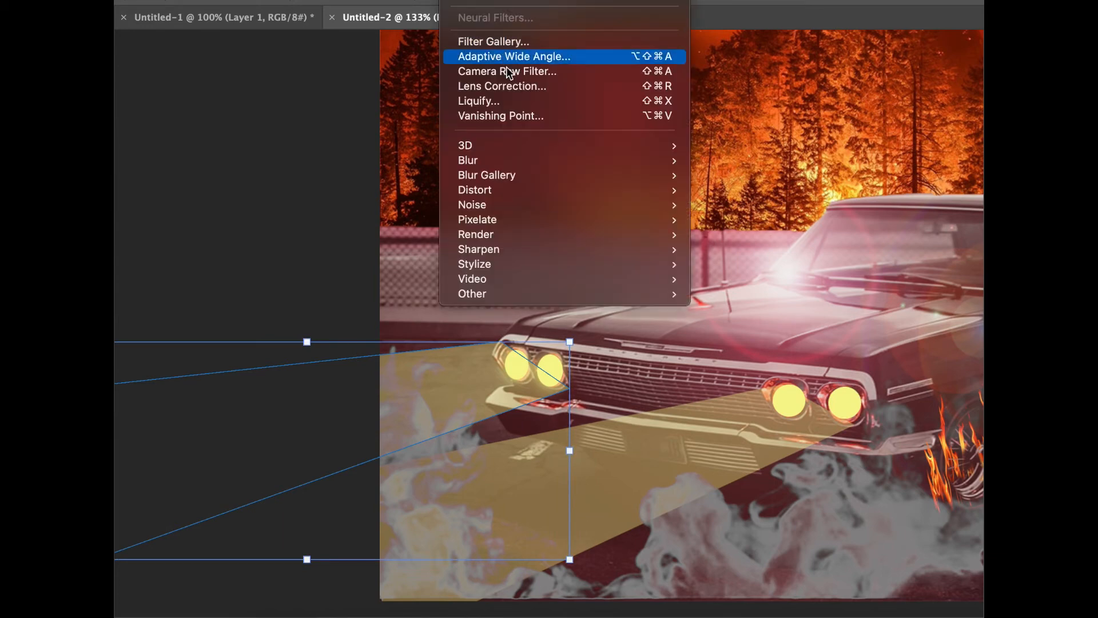
mouse_move(517, 164)
click(749, 221)
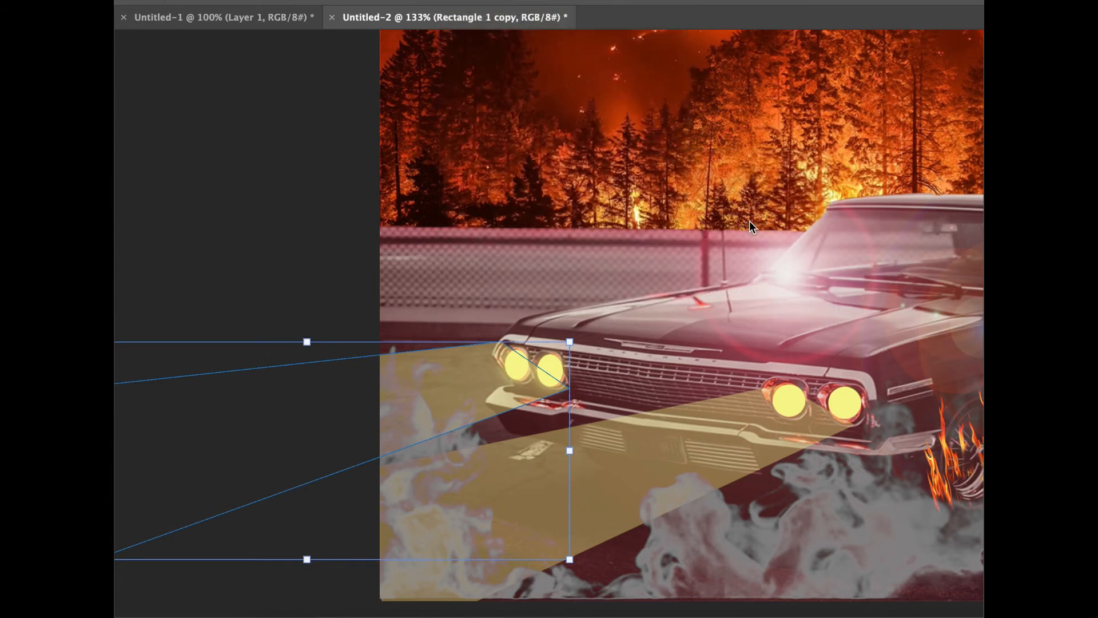
click(701, 238)
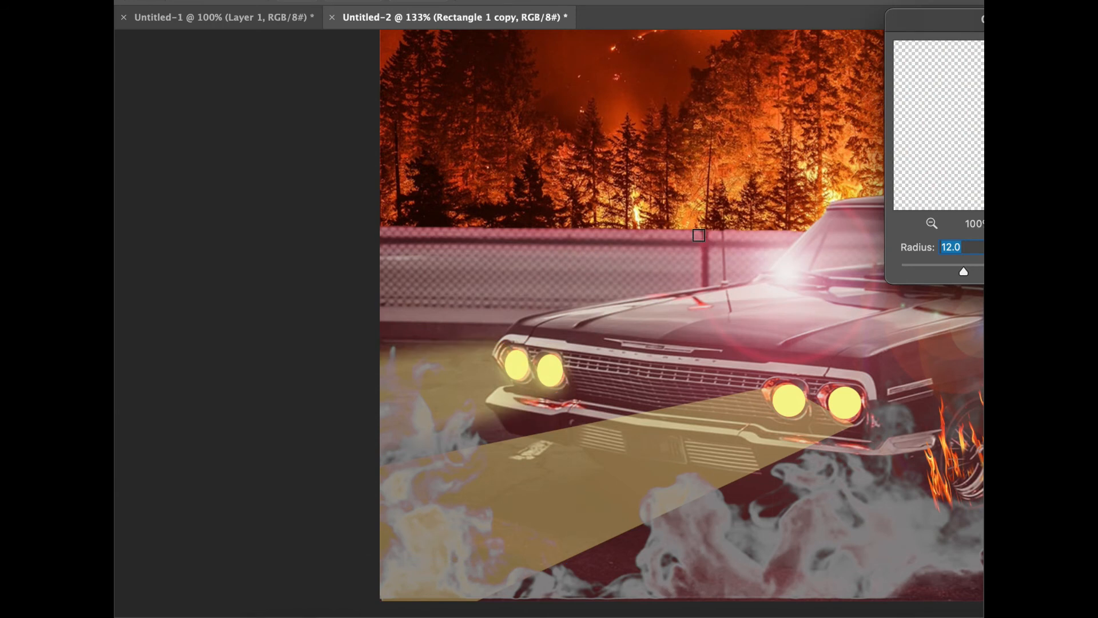
key(Return)
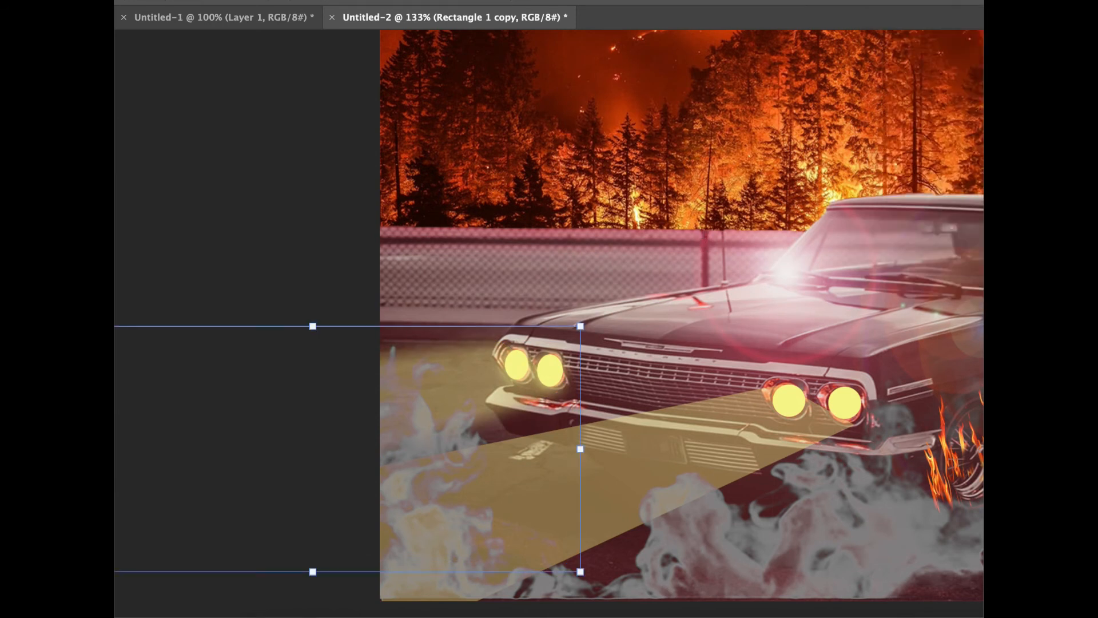
Step: Convert the light beam of the near headlight pair to a smart object and soften it with a 12.0 radius Gaussian Blur
key(alt+[)
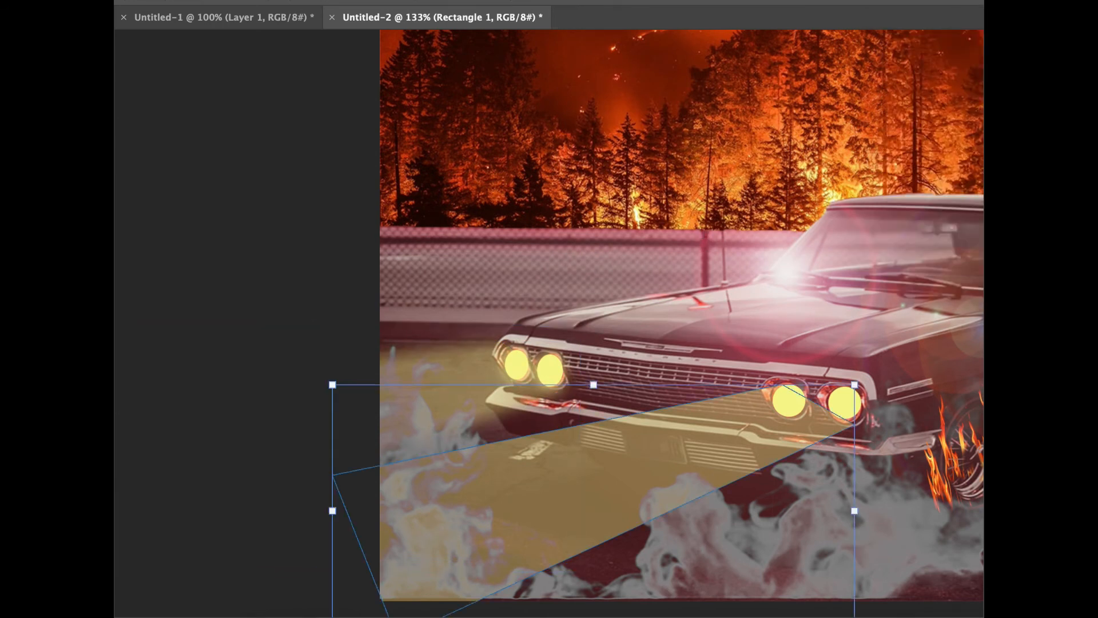
click(460, 1)
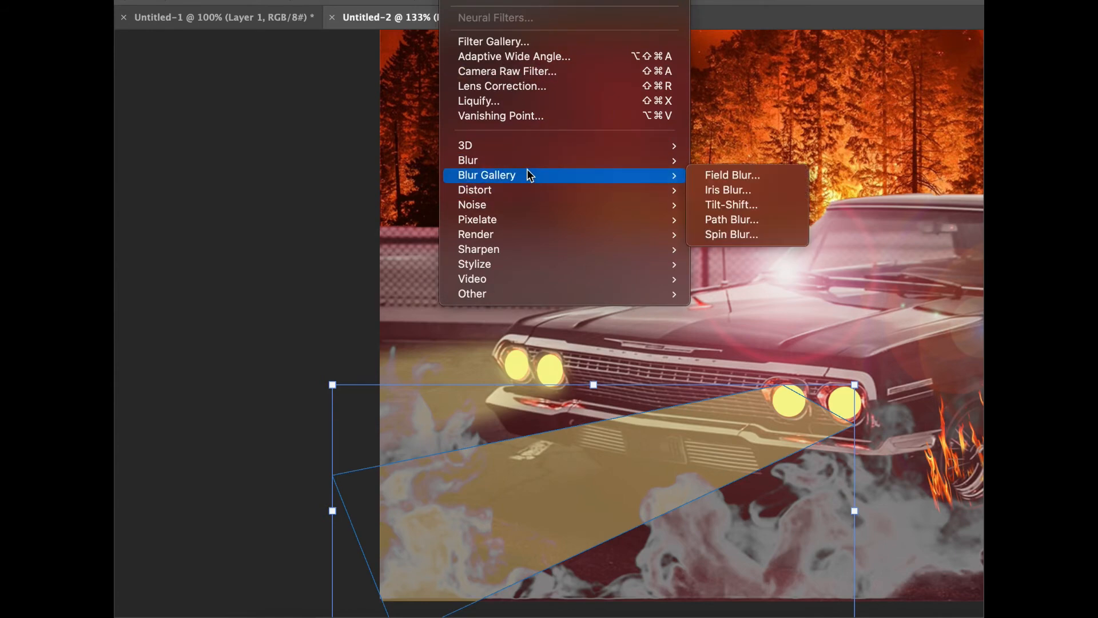
mouse_move(529, 164)
click(734, 222)
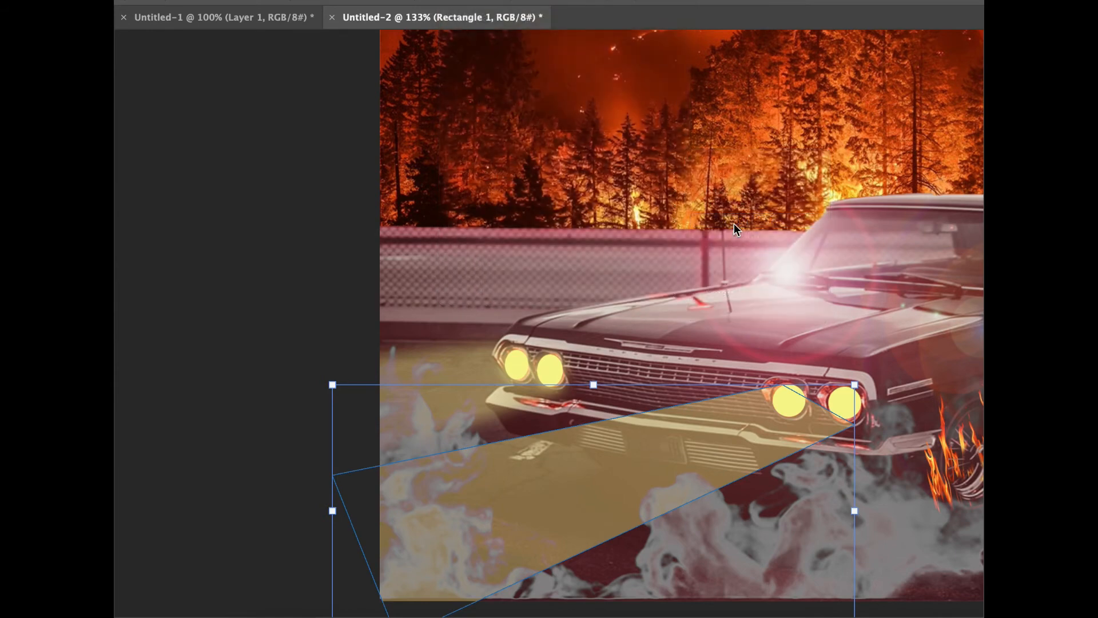
click(729, 236)
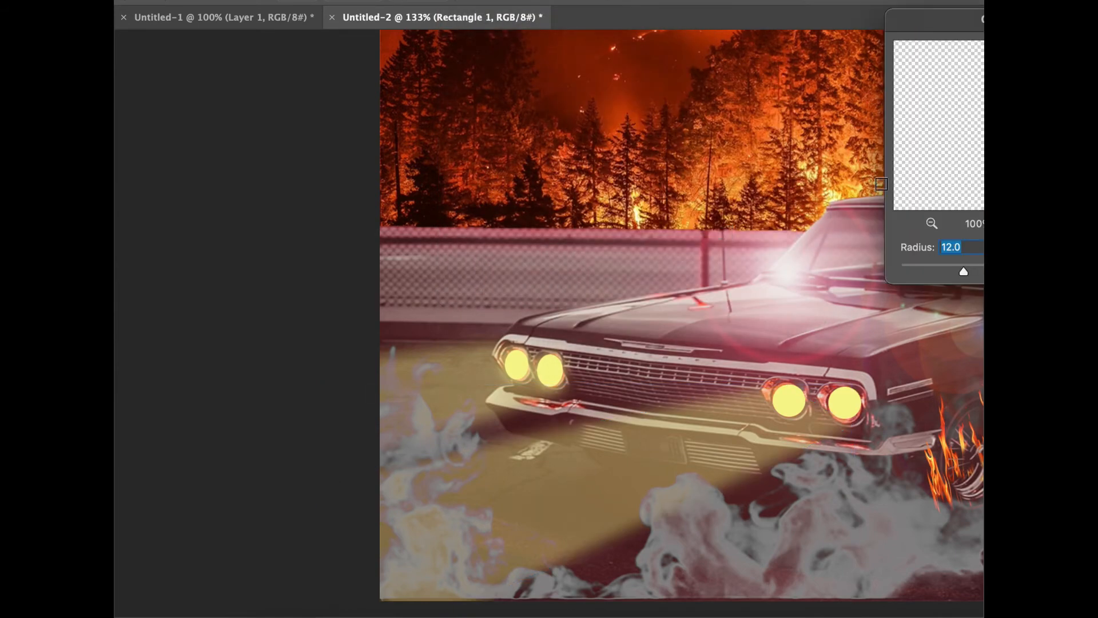
key(Return)
Step: Remove the blurred ellipse from the far inner headlight and make both yellow ellipses of the far headlight pair slightly translucent
key(super+minus)
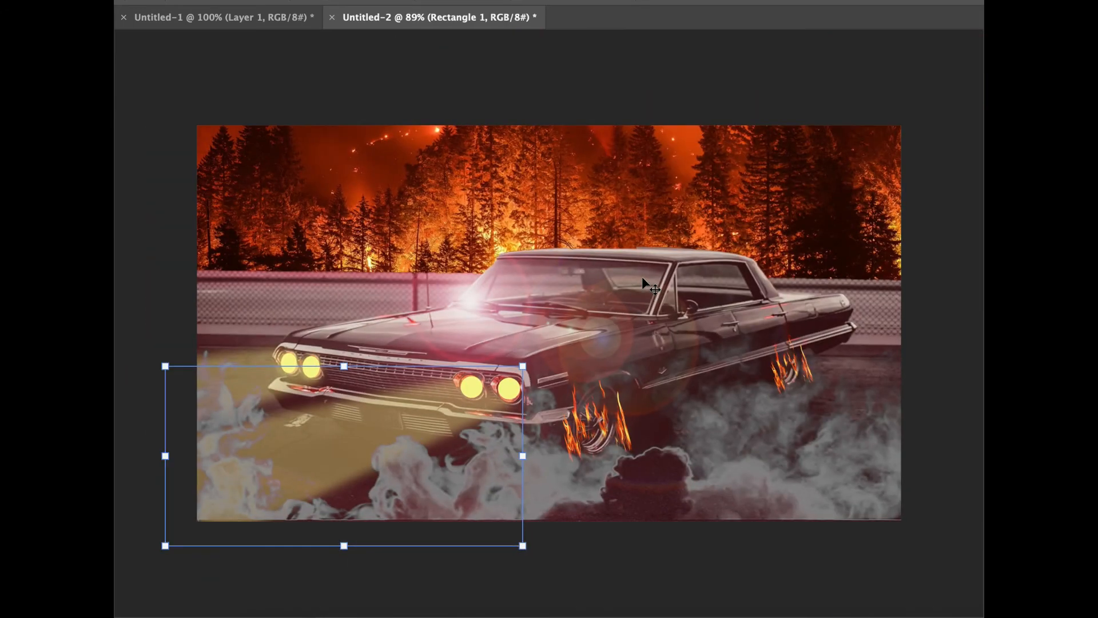
scroll(641, 276, up, 5)
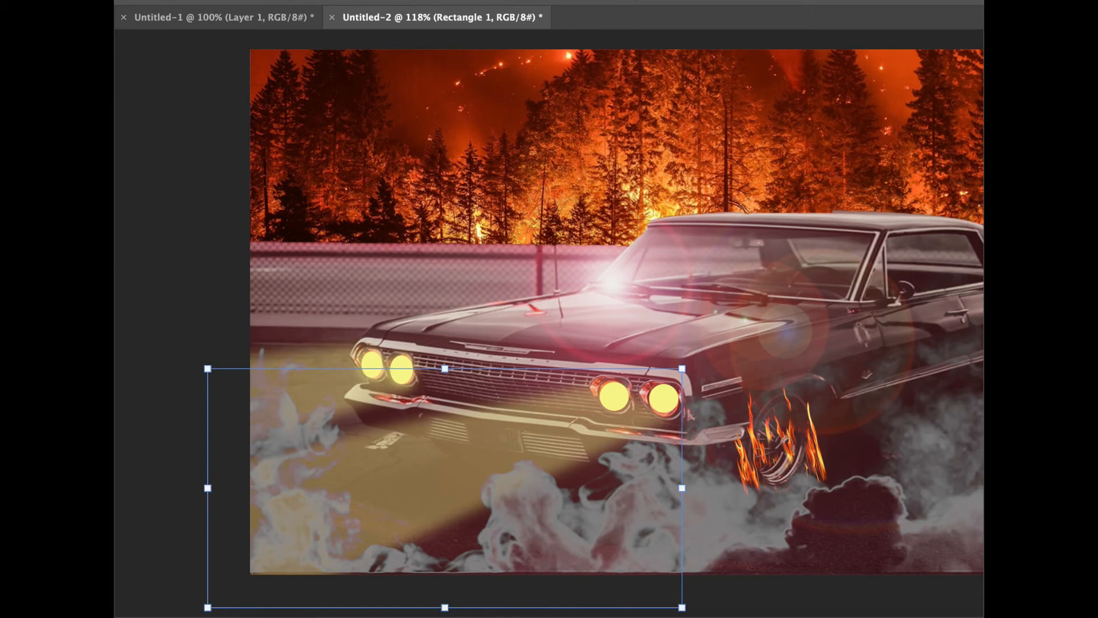
click(401, 369)
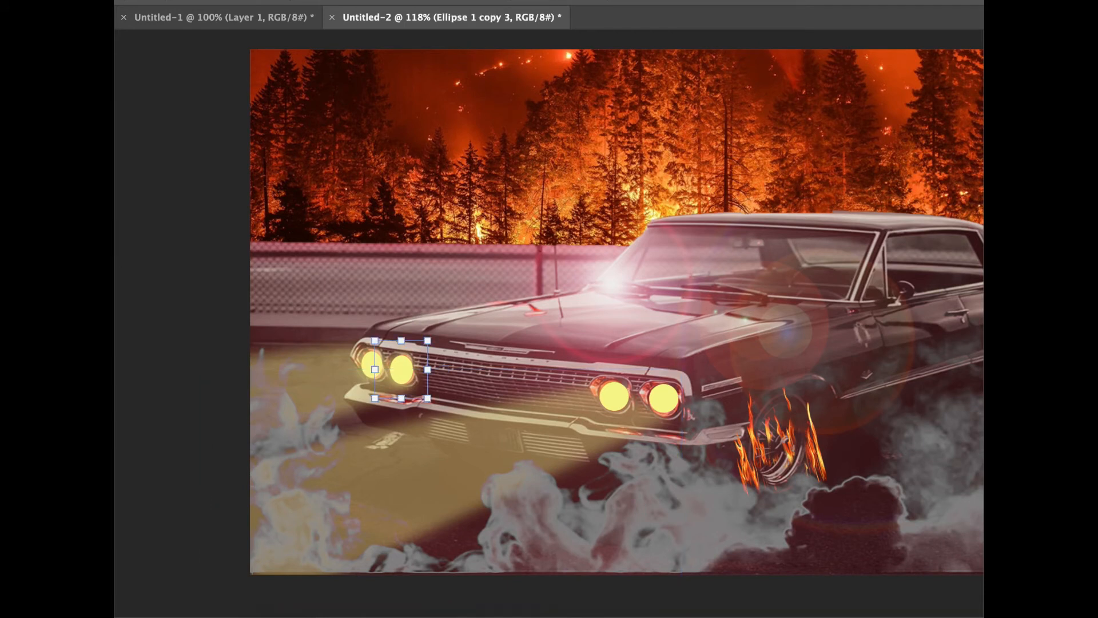
key(Delete)
shift+click(372, 365)
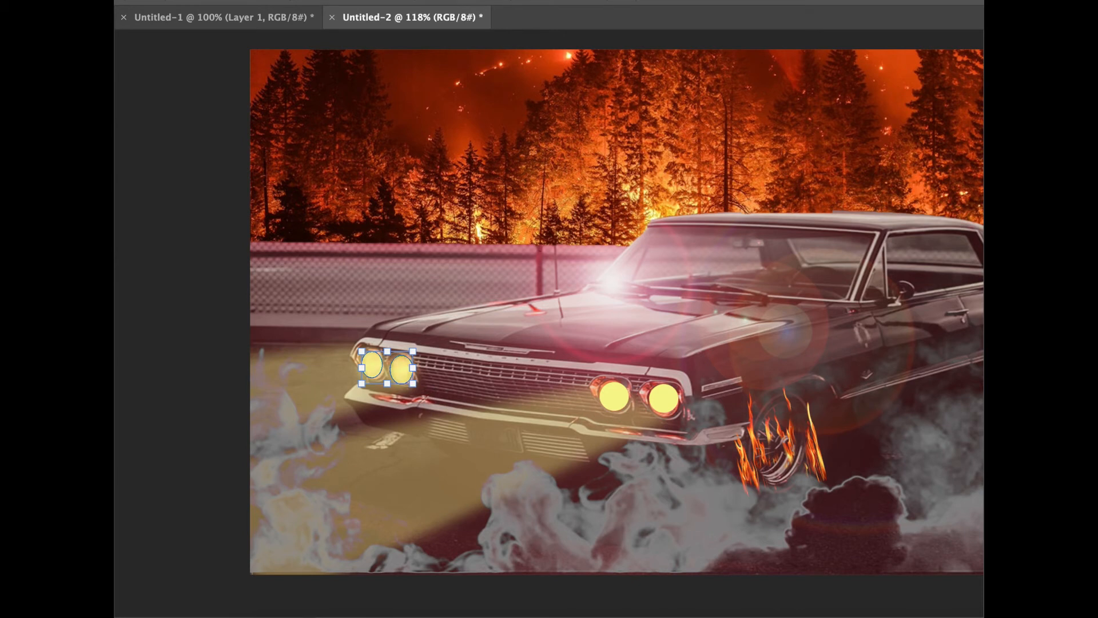
click(193, 113)
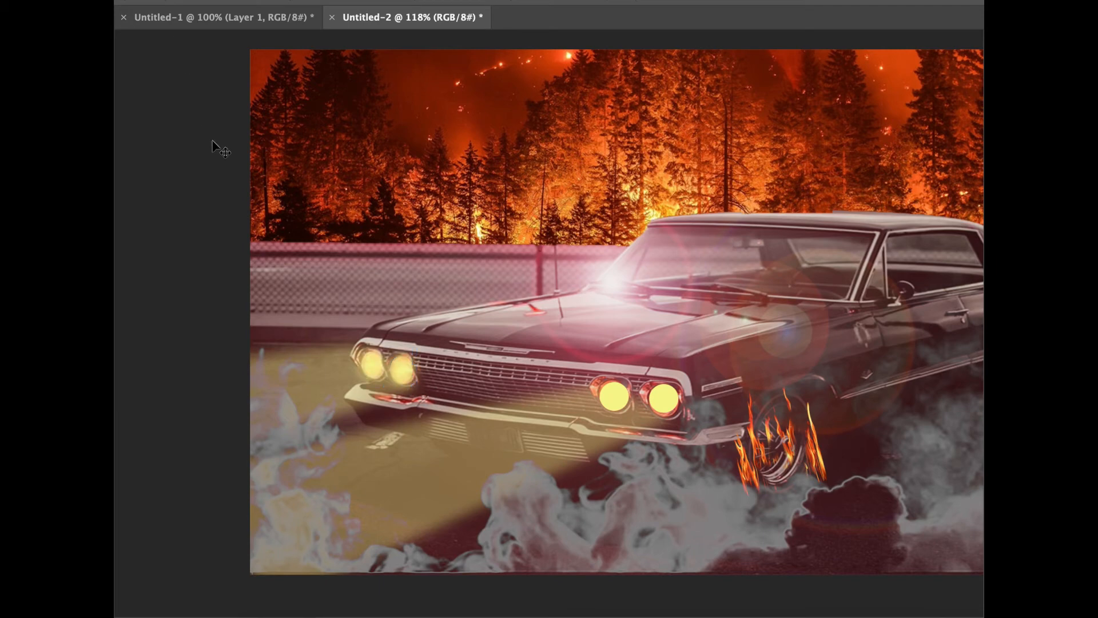
Step: Select both yellow circles of the near headlight pair and make them slightly translucent like the far pair
key(super+0)
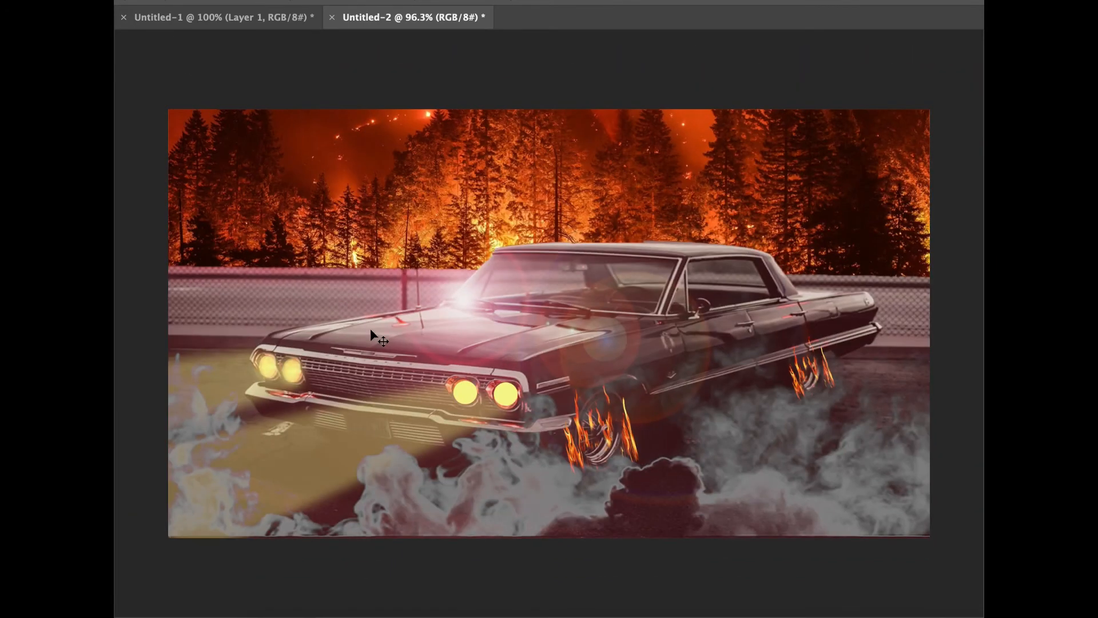
key(super+plus)
key(super+plus)
scroll(371, 331, left, 6)
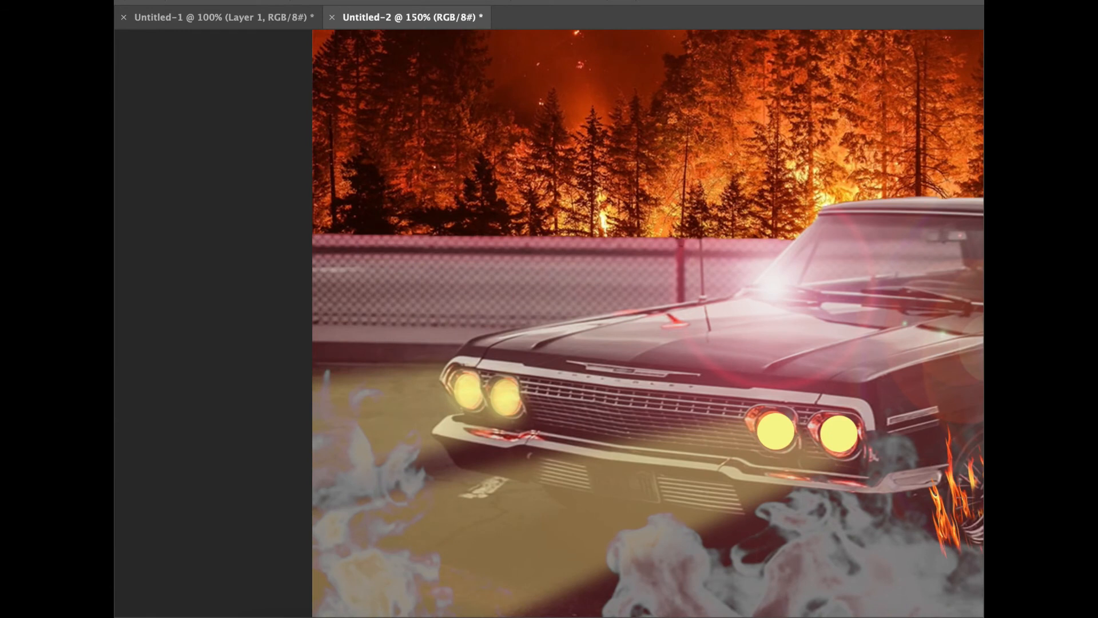
click(505, 396)
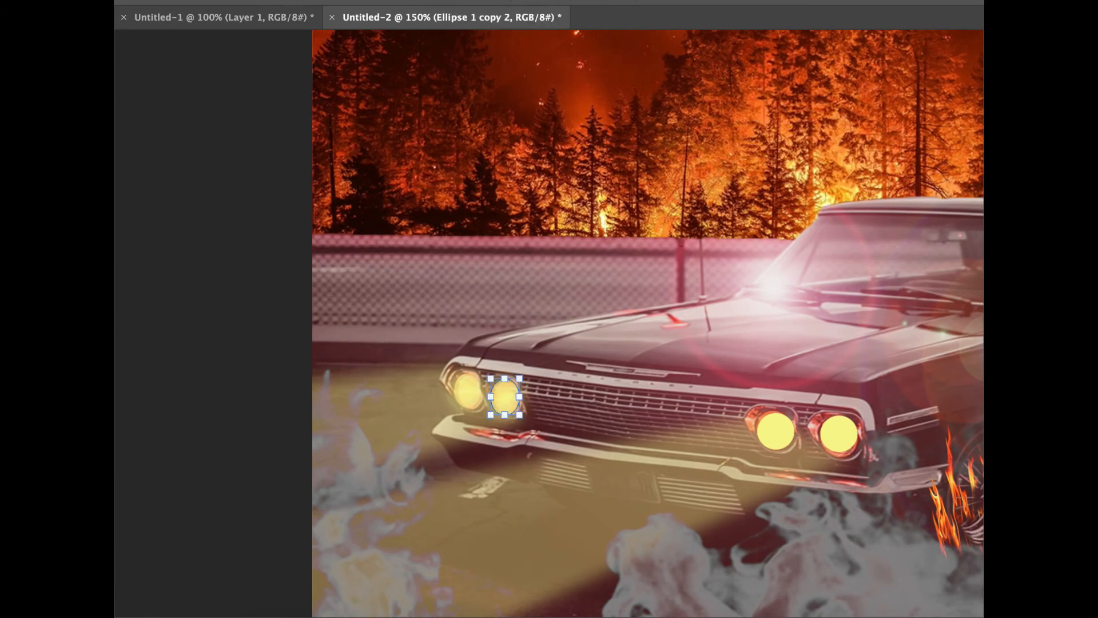
key(super+z)
click(838, 433)
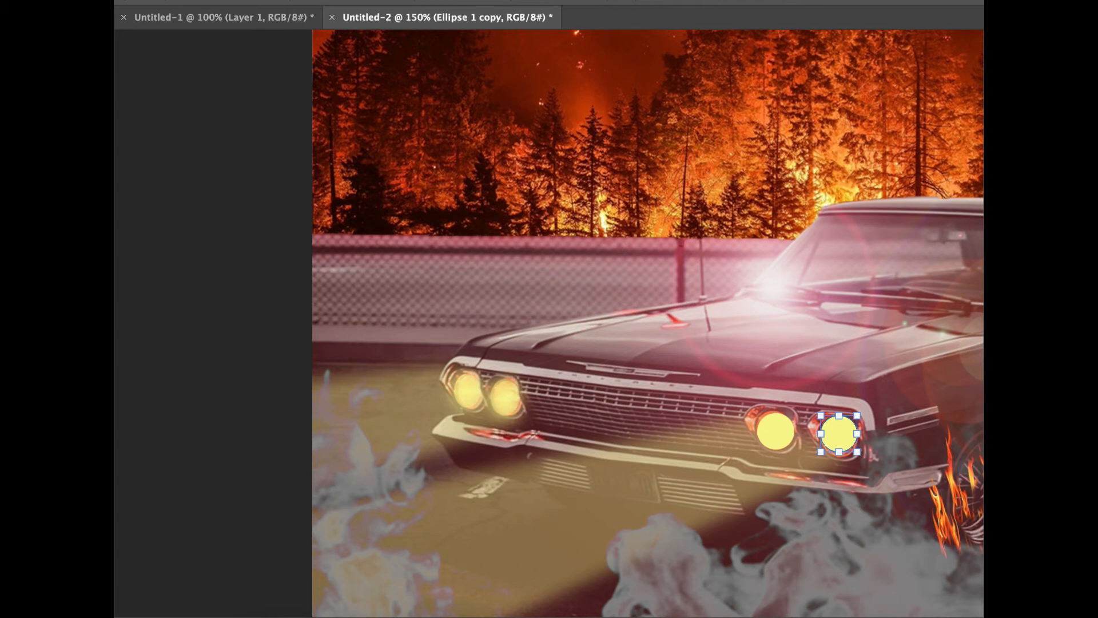
shift+click(776, 431)
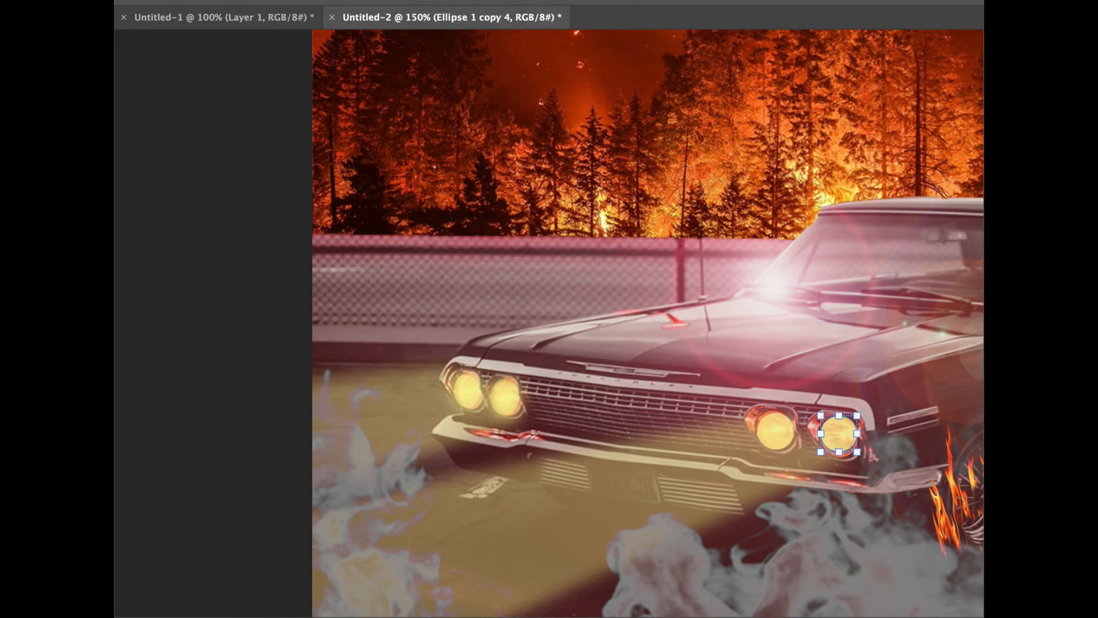
Step: Convert the yellow circle on the near outer headlight to a smart object and apply Gaussian Blur with radius 12.0
click(469, 1)
mouse_move(530, 163)
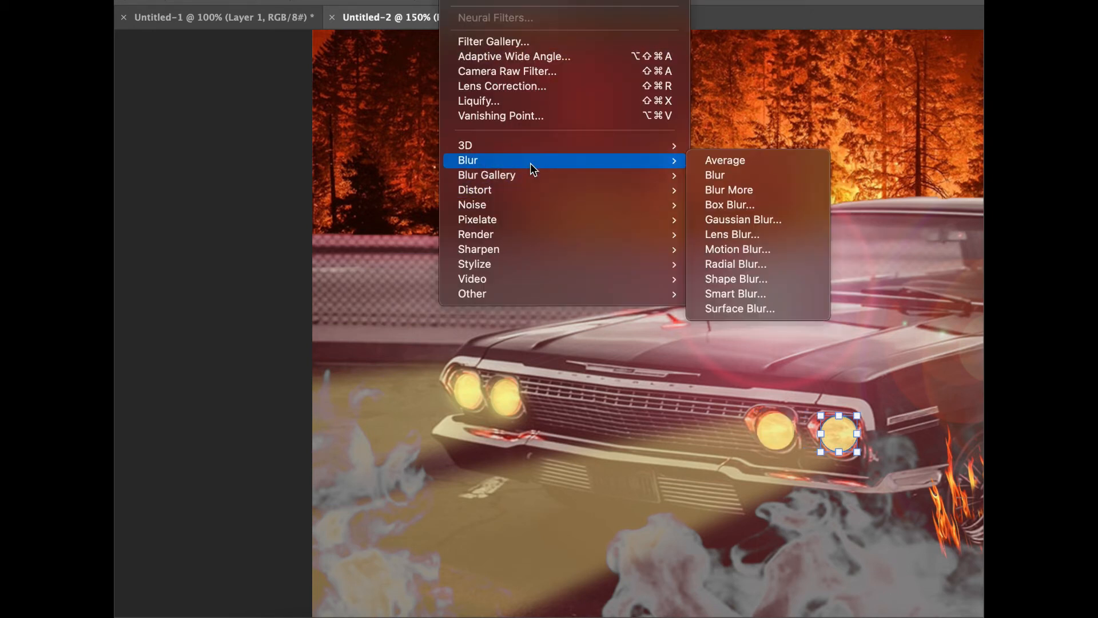
click(742, 219)
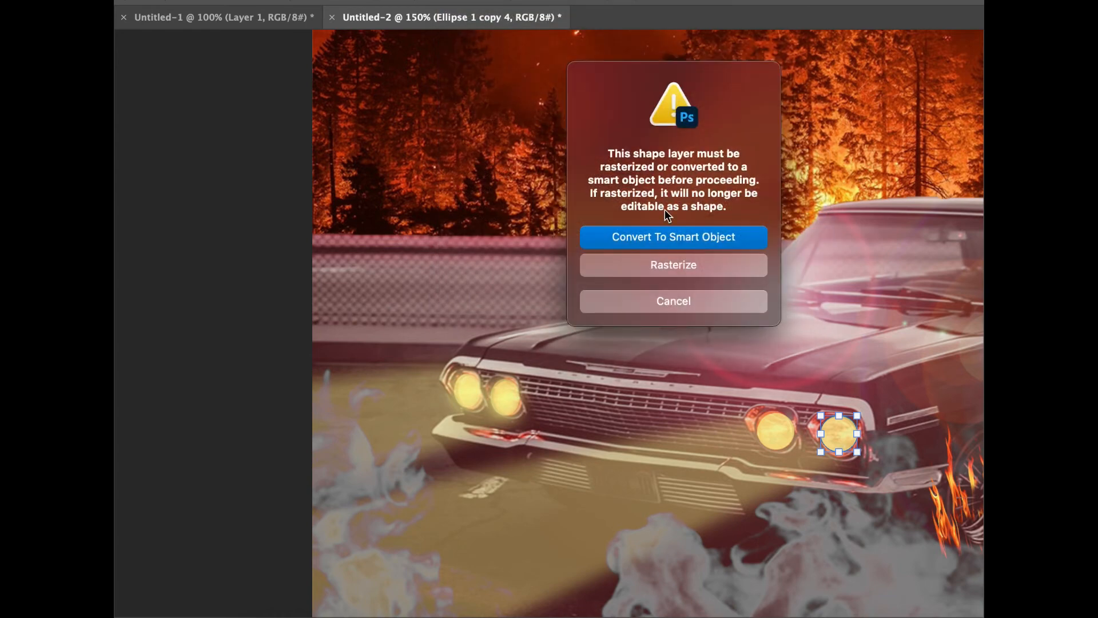
click(673, 237)
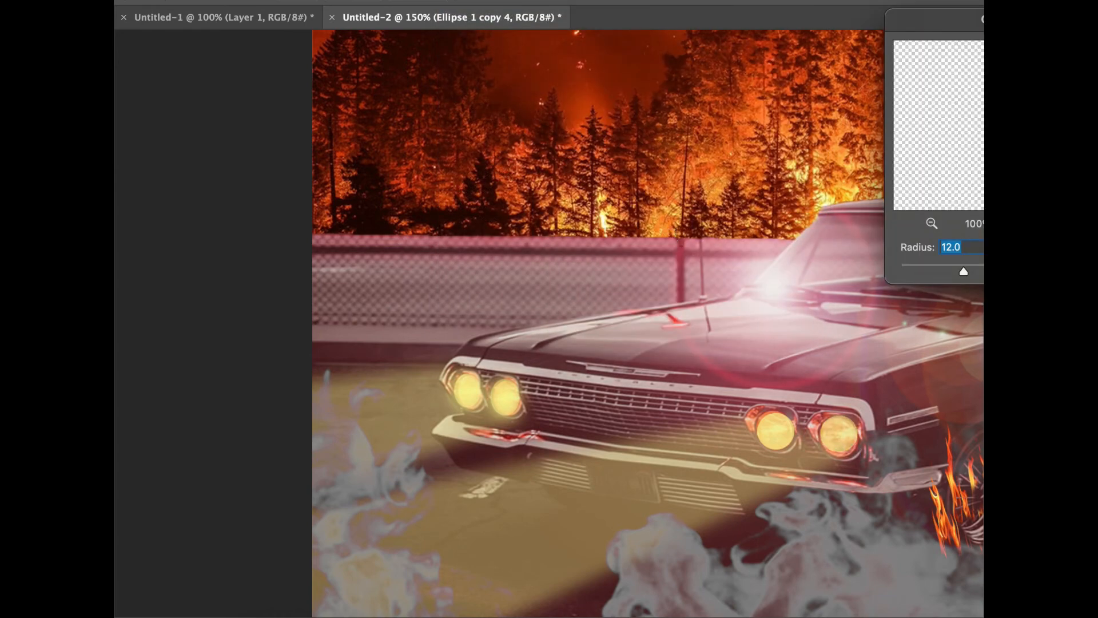
key(Return)
Step: Convert the yellow circle on the near inner headlight to a smart object and apply Gaussian Blur with radius 12.0
click(775, 431)
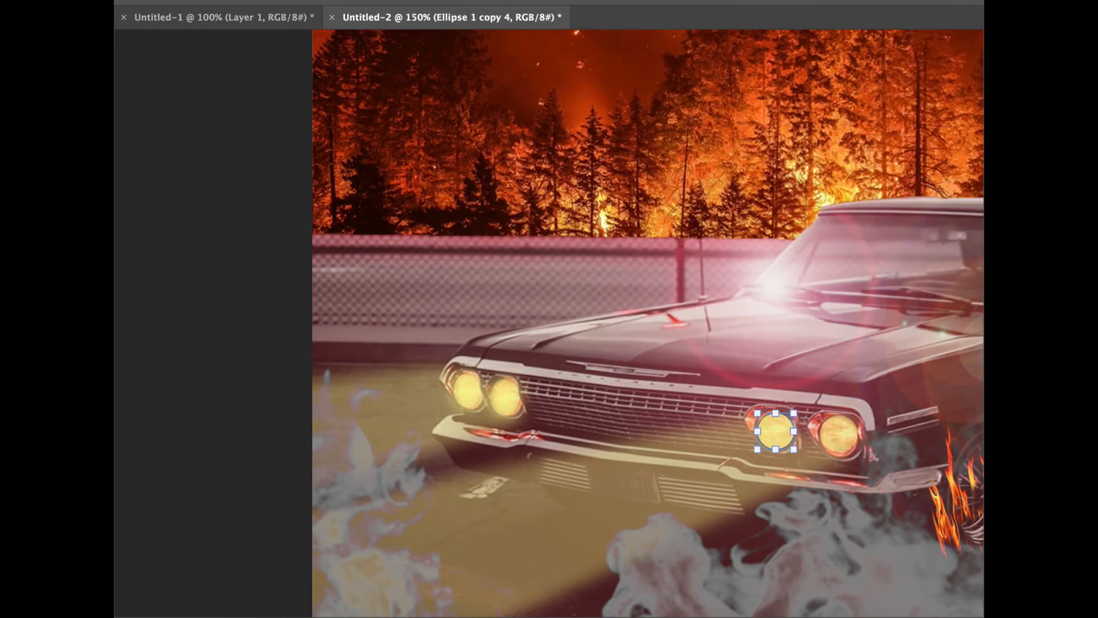
click(458, 2)
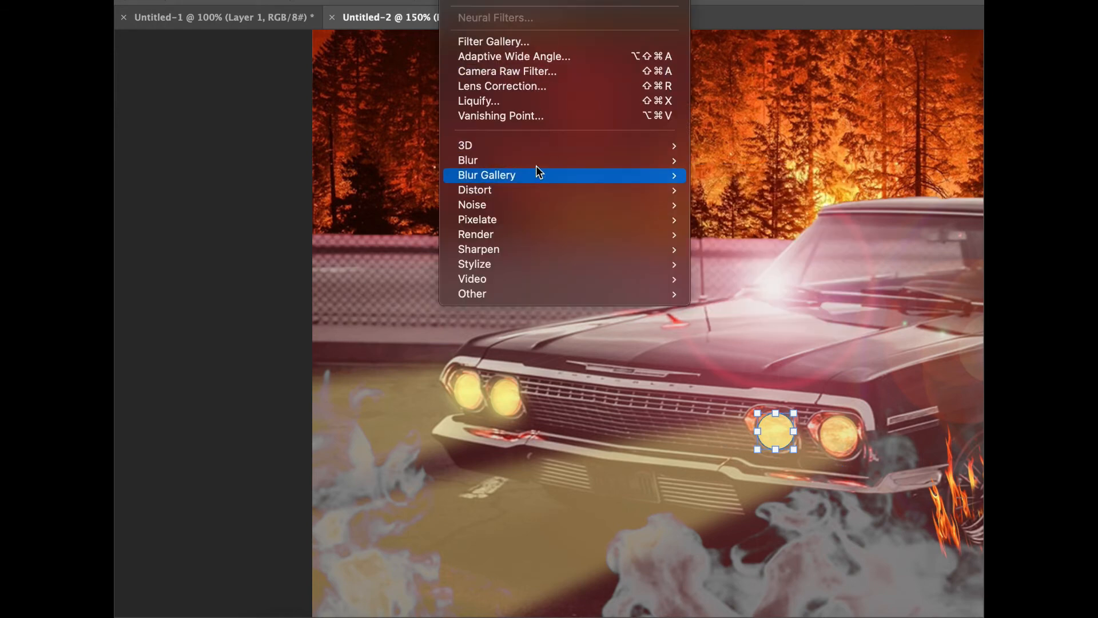
mouse_move(536, 159)
click(713, 220)
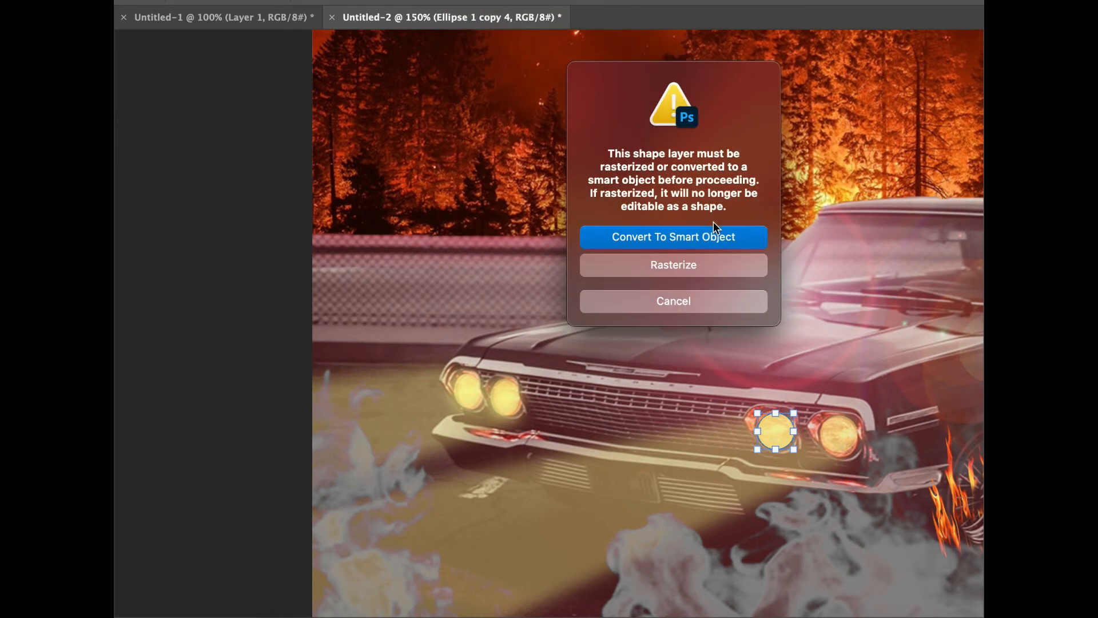
click(704, 237)
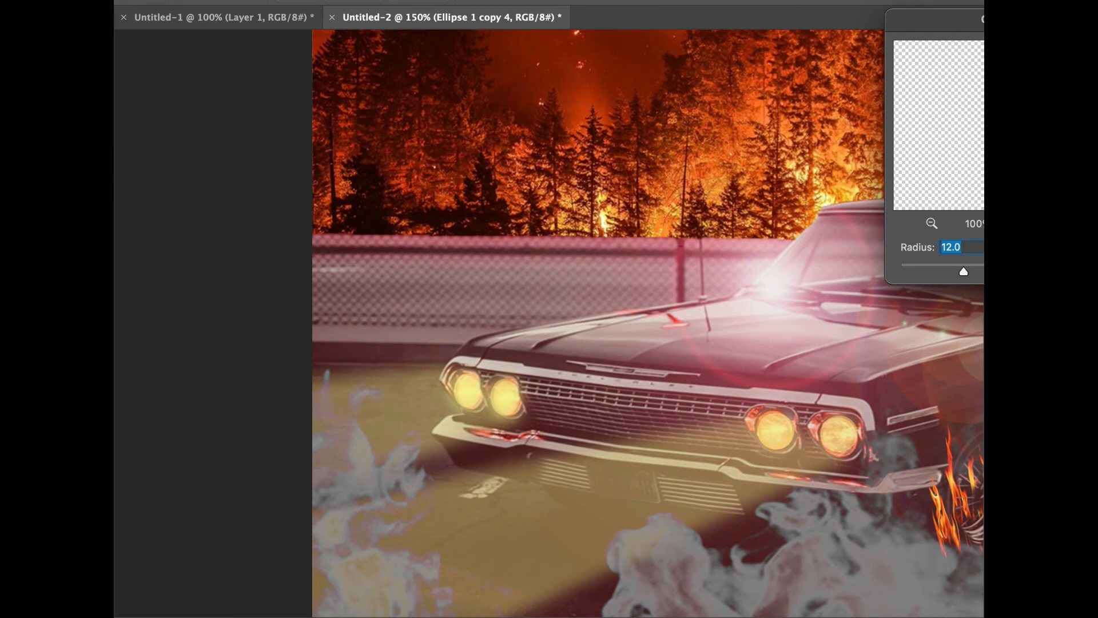
key(Return)
key(super+0)
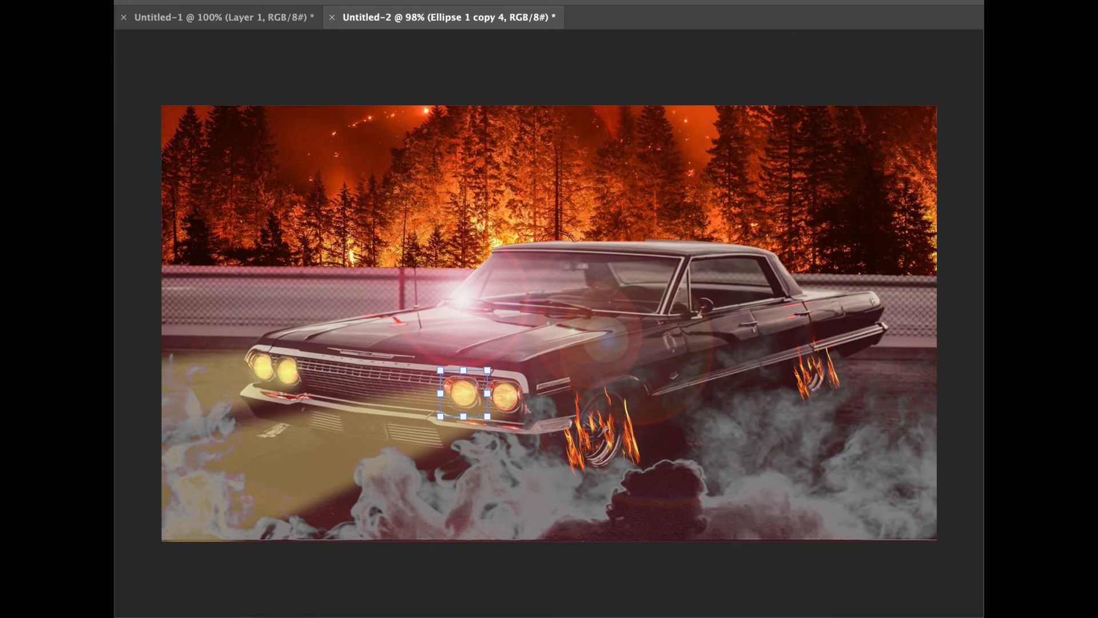
Step: Select the yellow ellipses and their blurred copies on all four headlights and group them
click(463, 394)
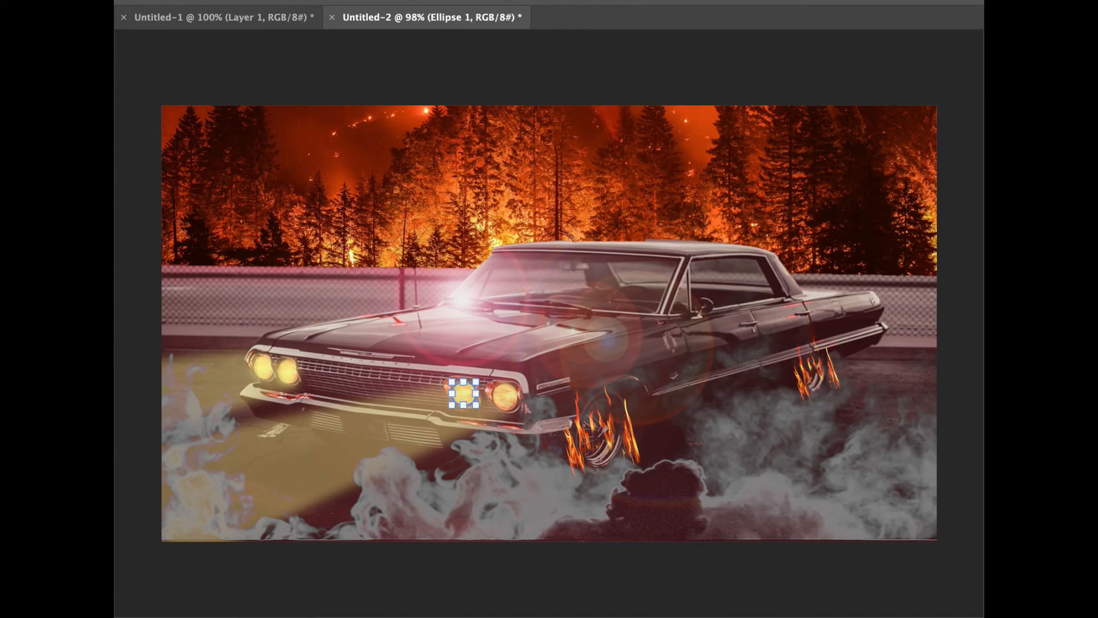
shift+click(505, 395)
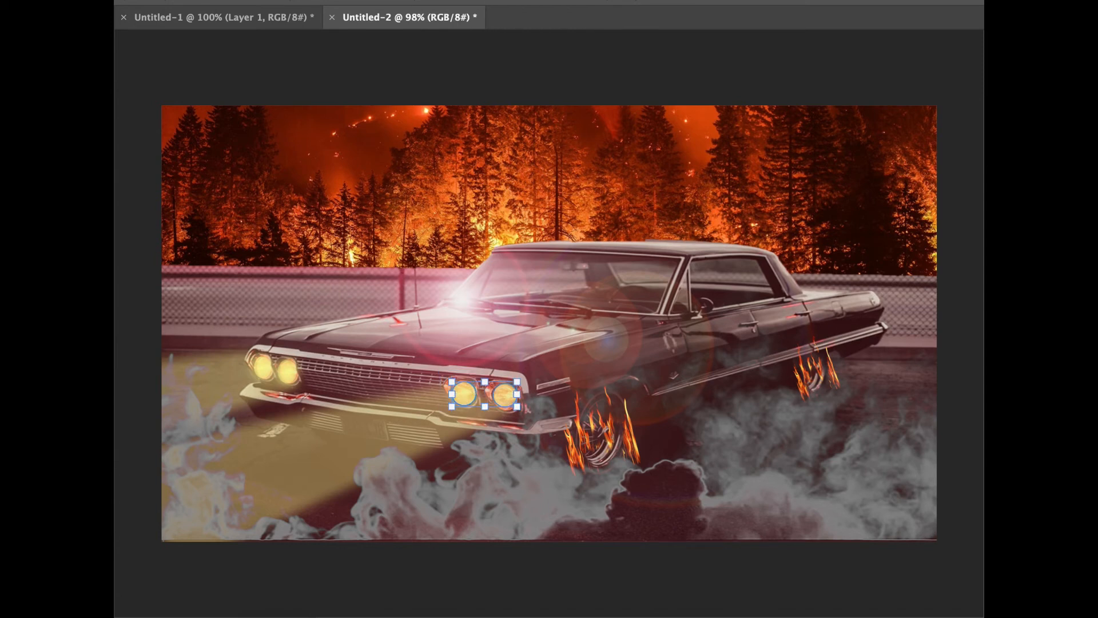
shift+click(464, 394)
shift+click(505, 395)
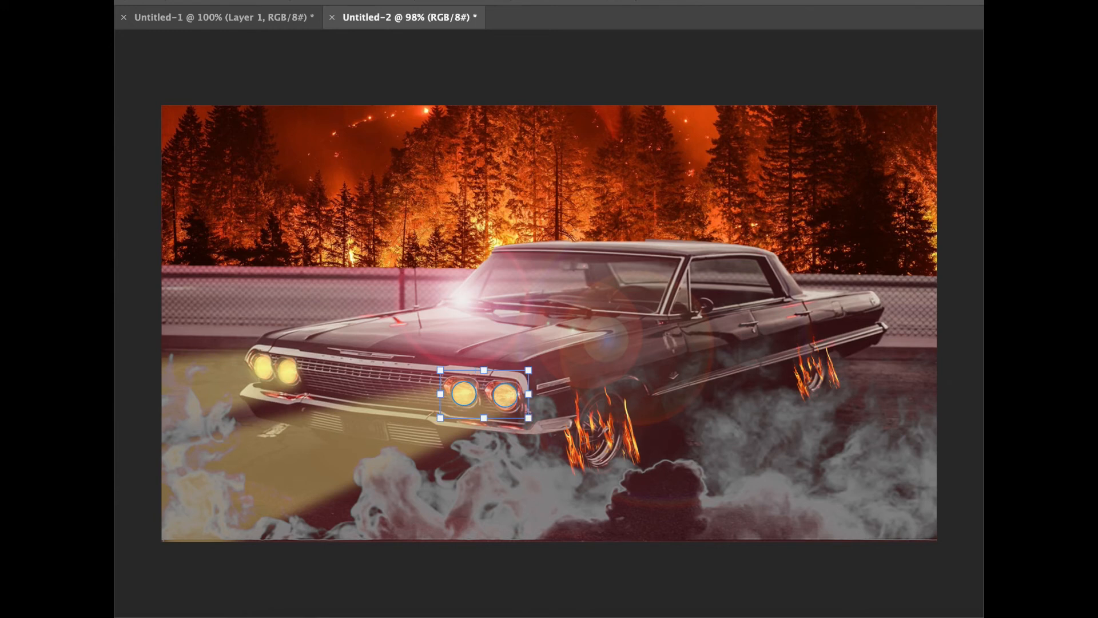
shift+click(263, 367)
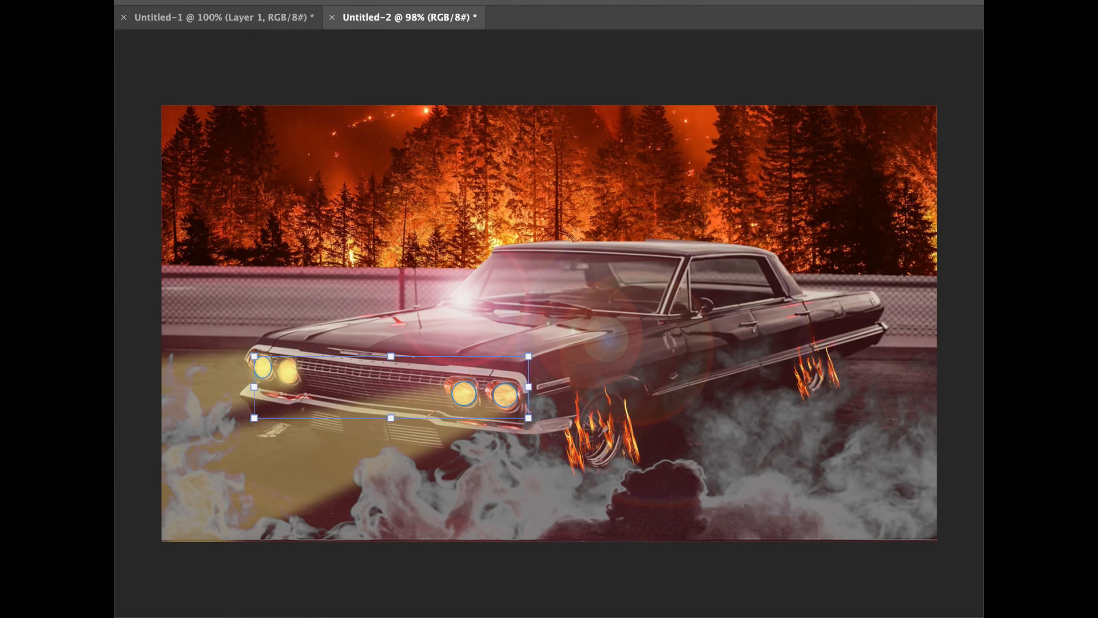
shift+click(288, 371)
shift+click(262, 367)
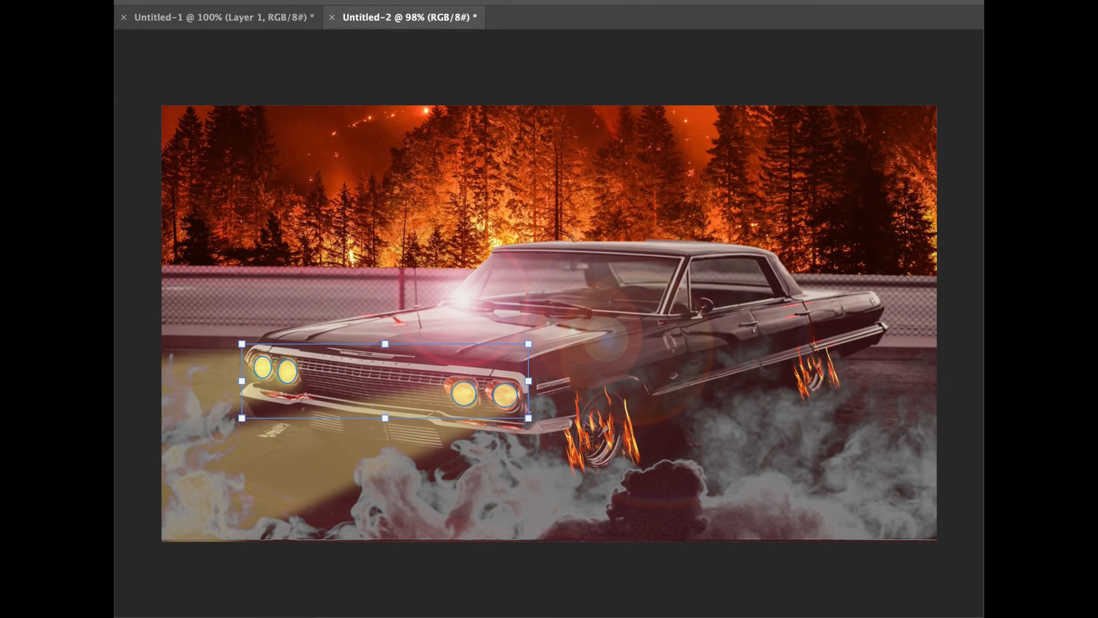
key(ctrl+g)
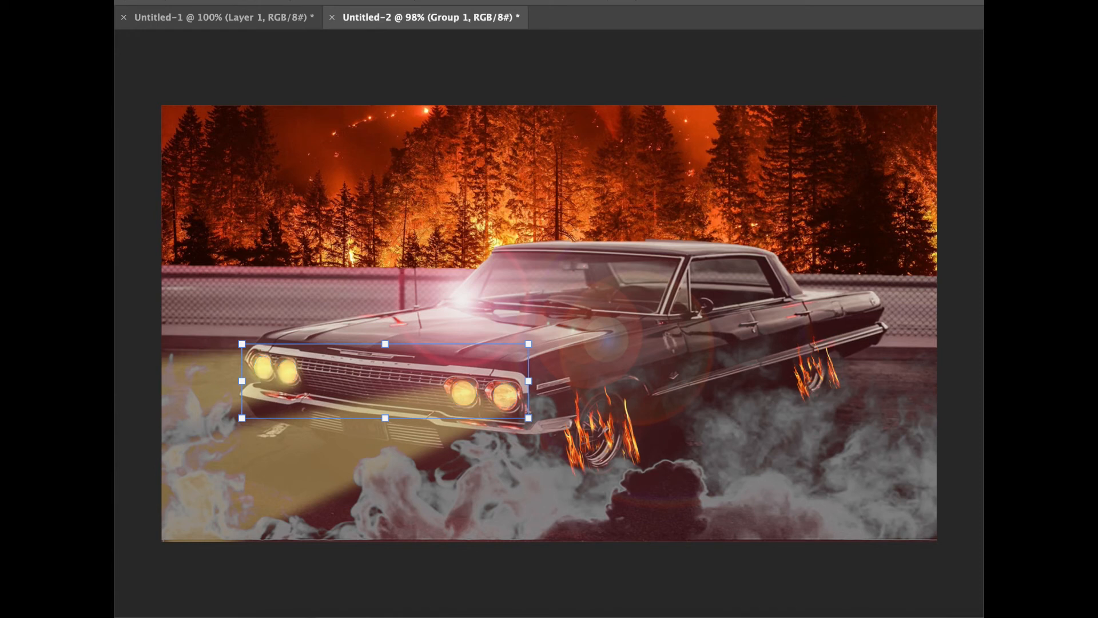
click(274, 2)
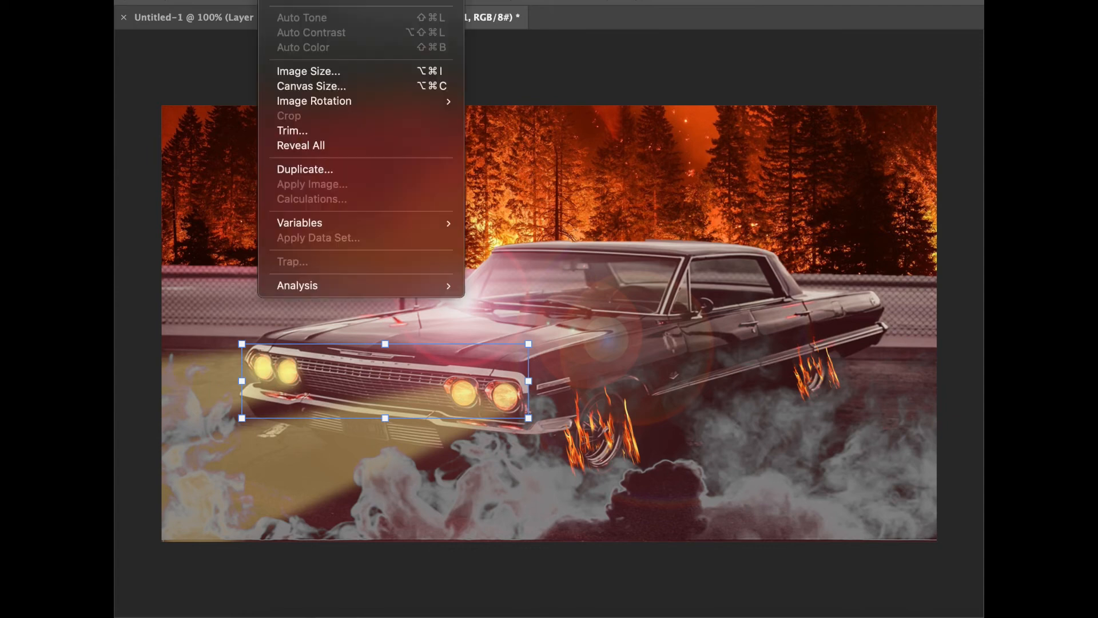
key(Escape)
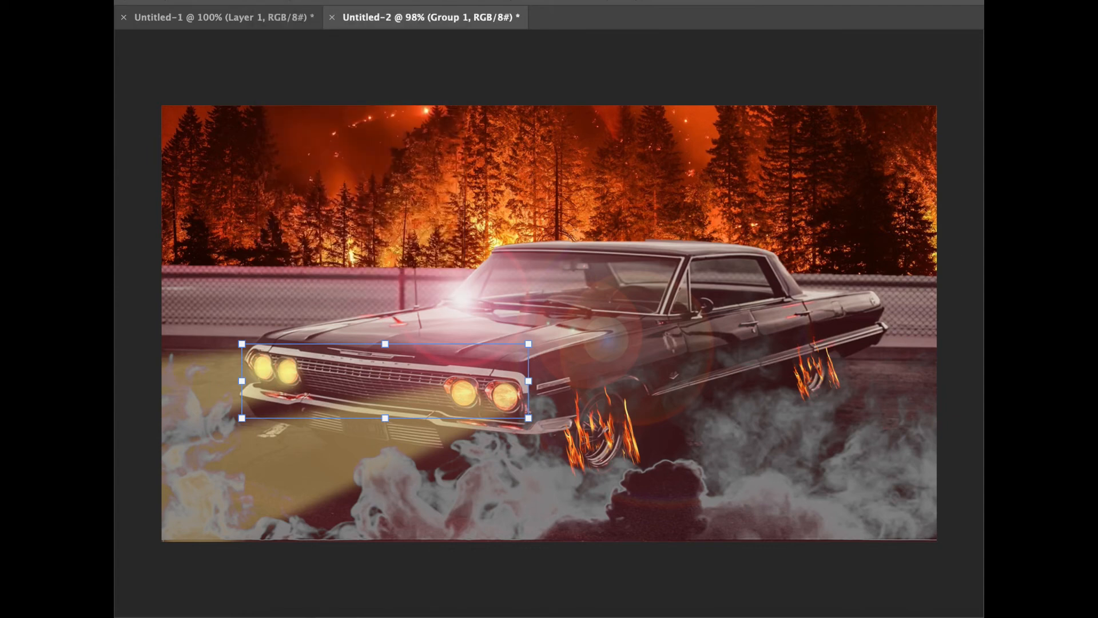
Step: Merge all the headlight ellipses and both light beams into one layer and place it behind the smoke
click(463, 393)
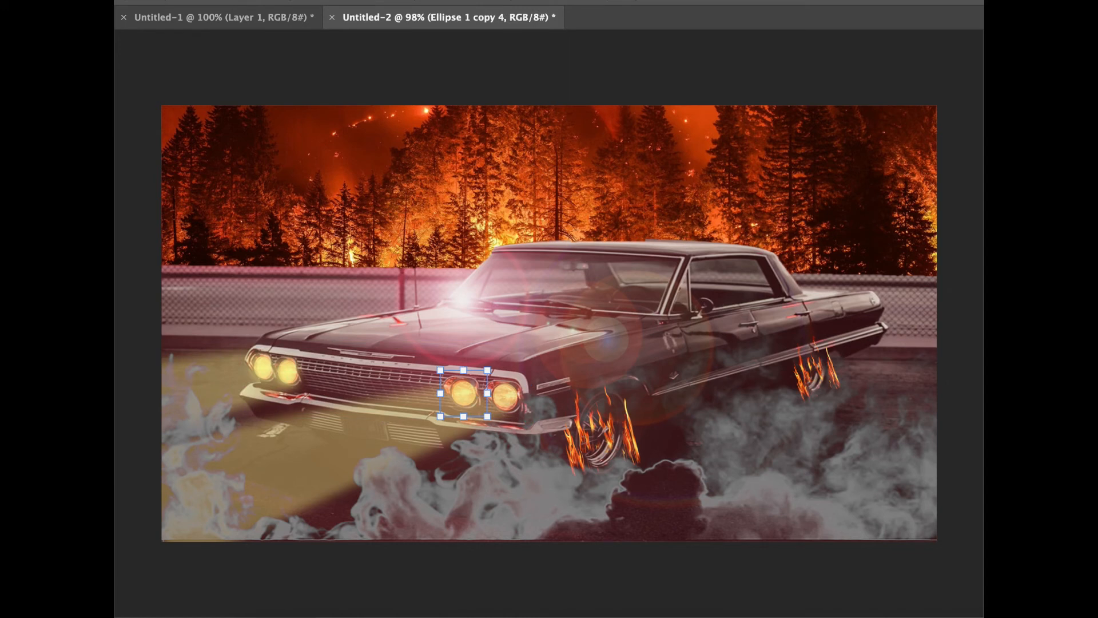
click(288, 371)
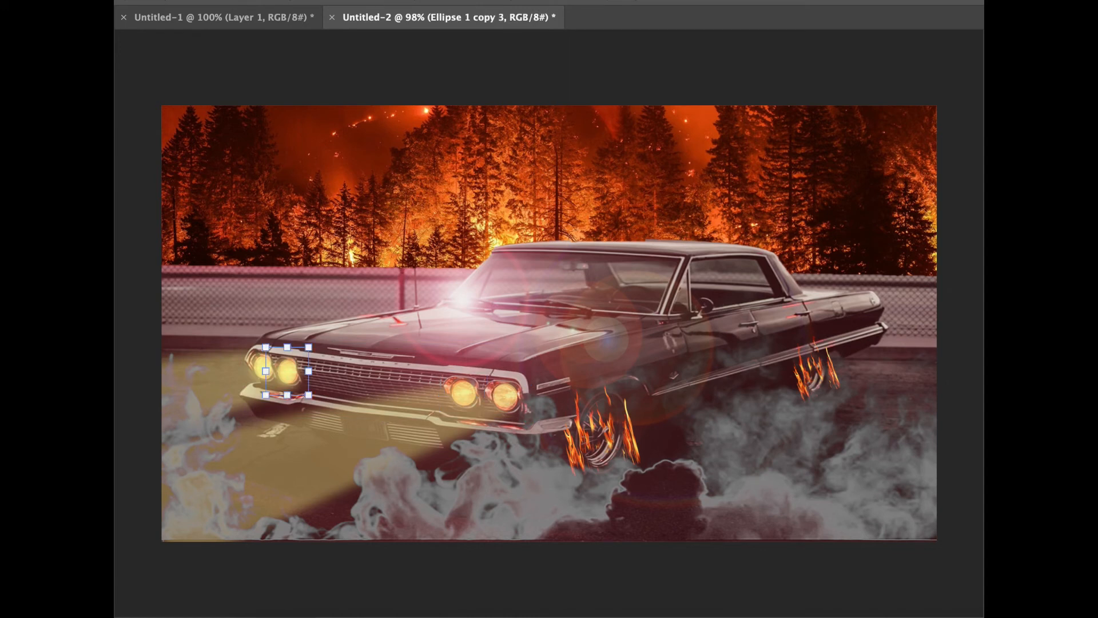
shift+click(263, 366)
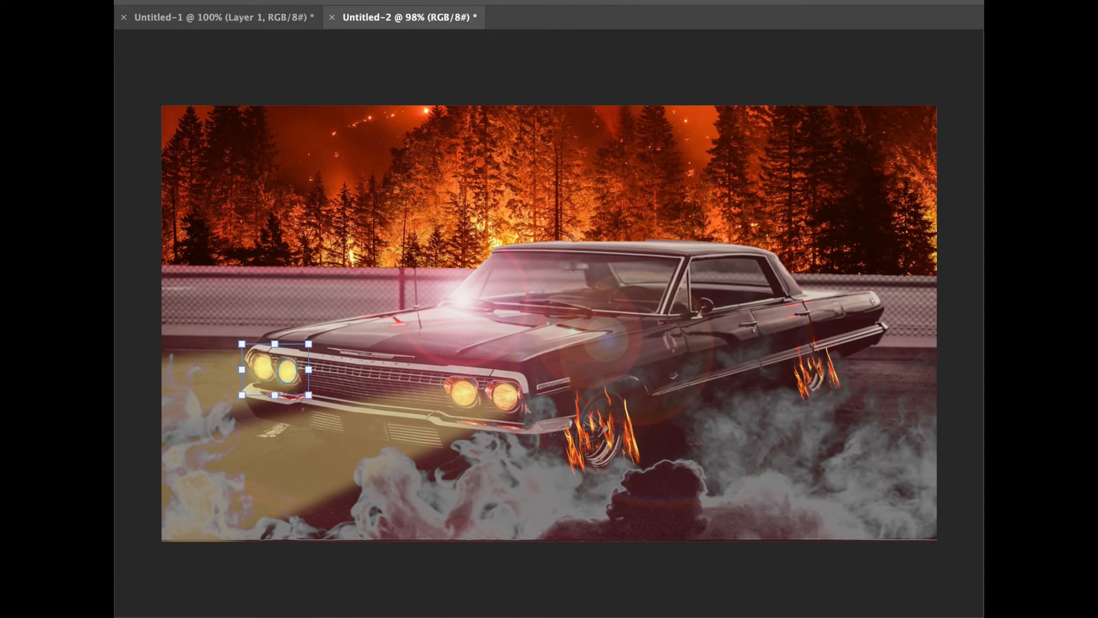
shift+click(506, 397)
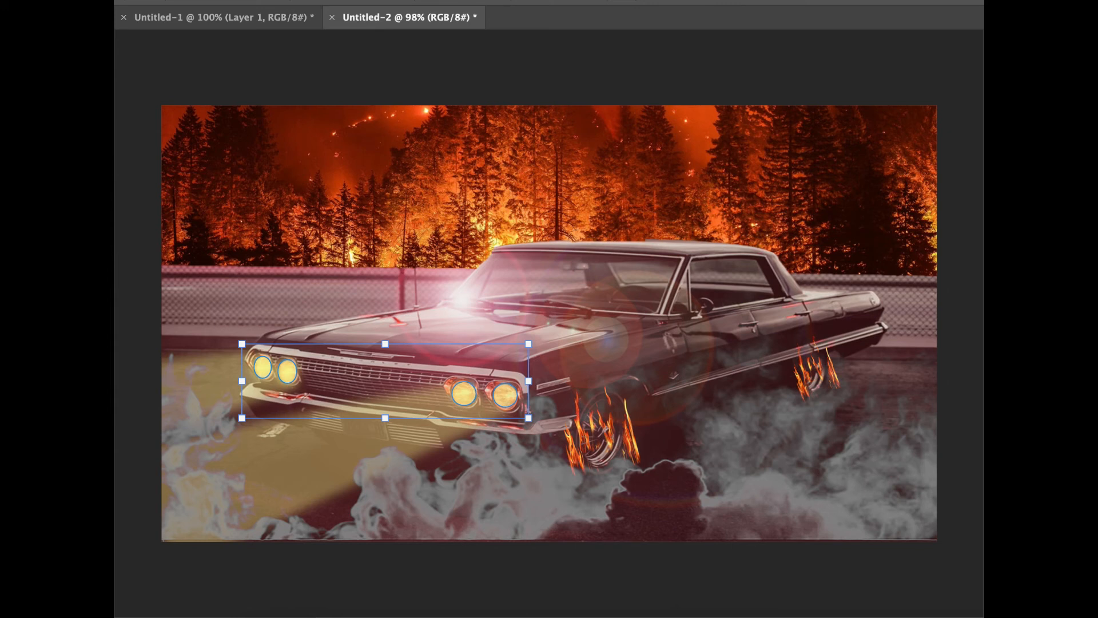
shift+click(206, 389)
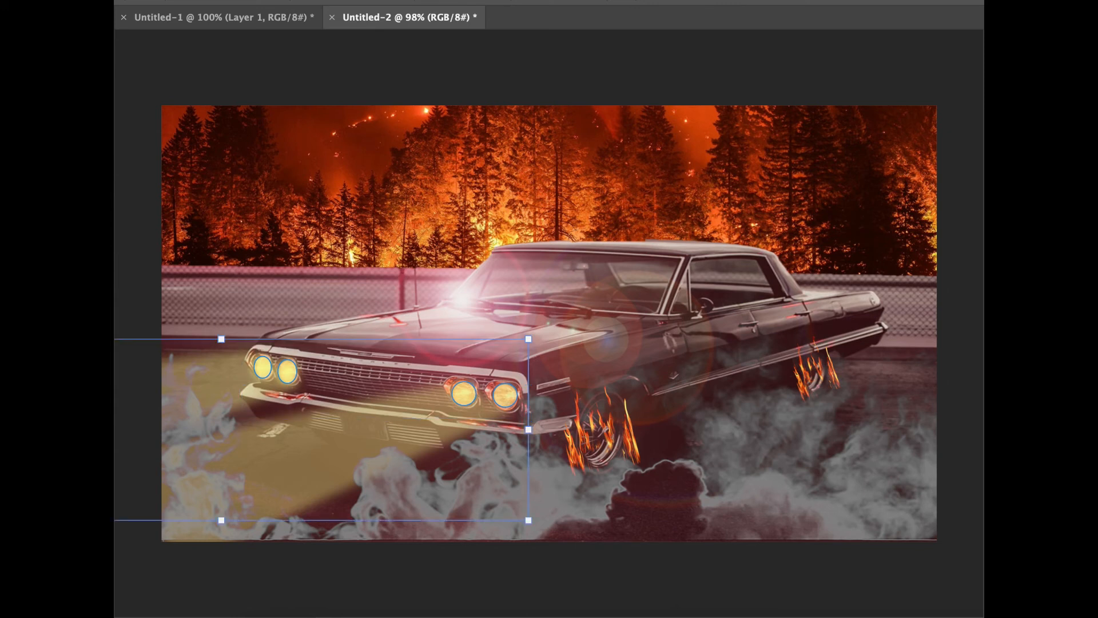
shift+click(366, 447)
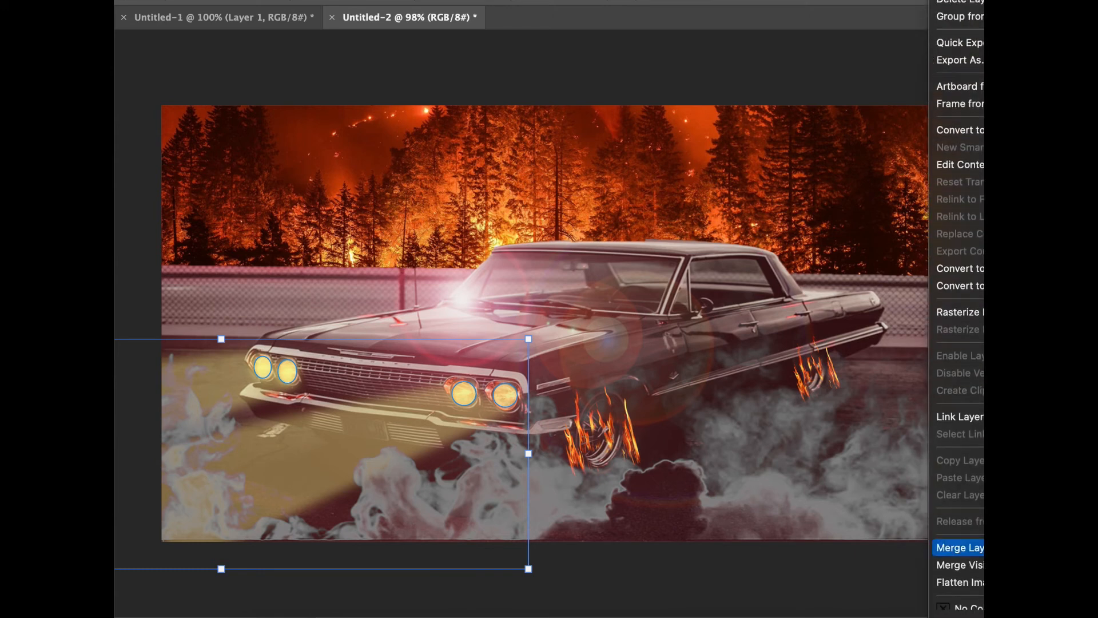
click(959, 547)
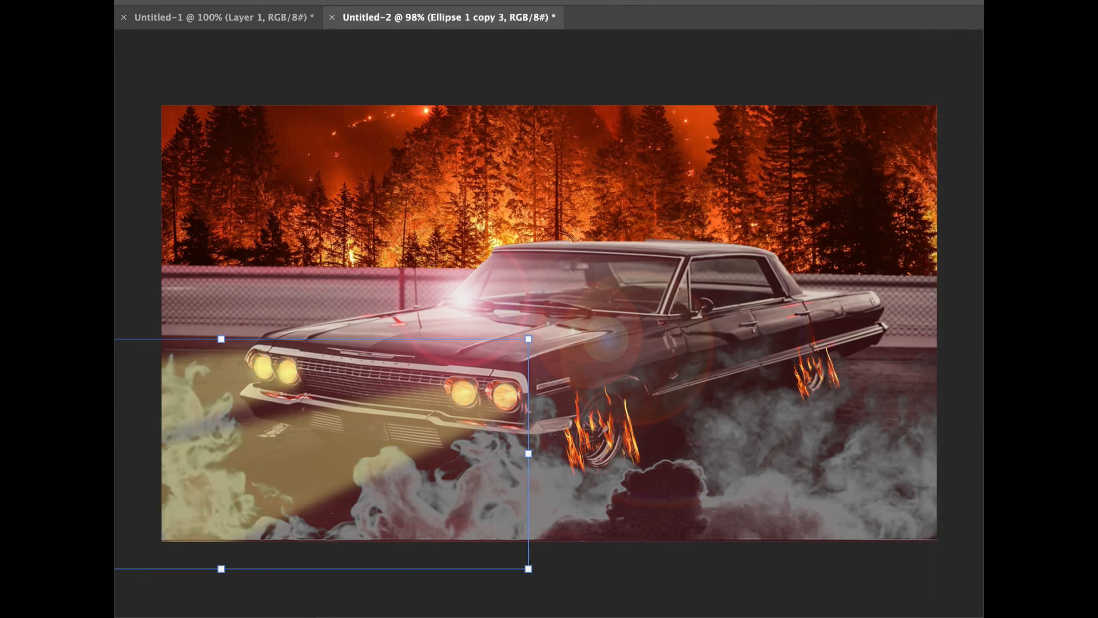
key(super+bracketleft)
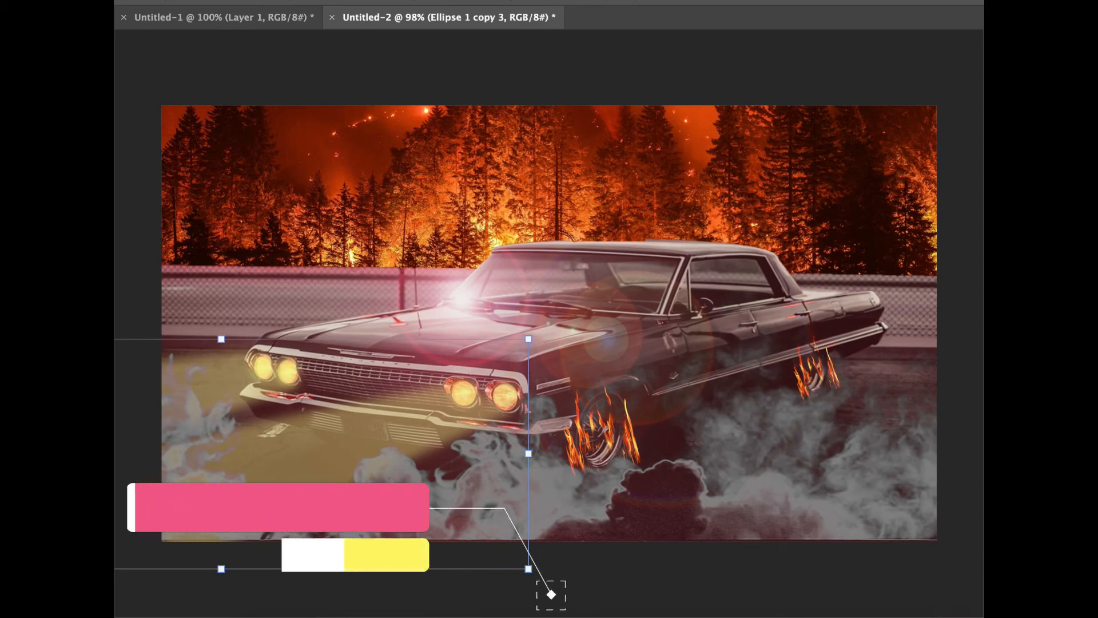
Step: Shift the hue of the merged headlight and beam layer to a warm orange with Hue/Saturation
click(274, 0)
mouse_move(318, 2)
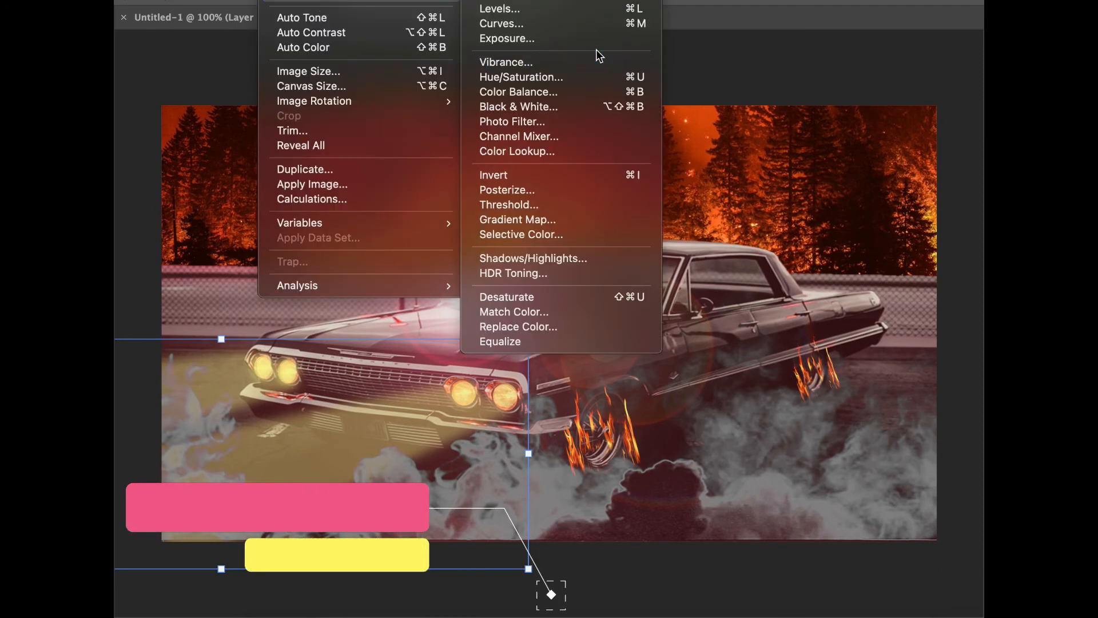
click(575, 77)
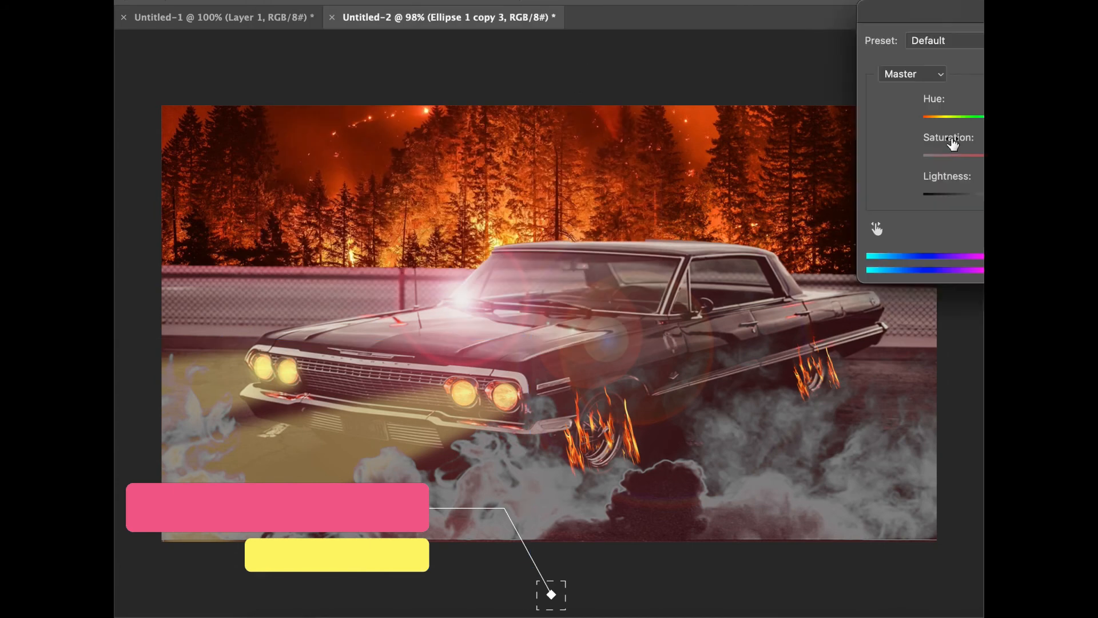
drag(952, 117, 979, 124)
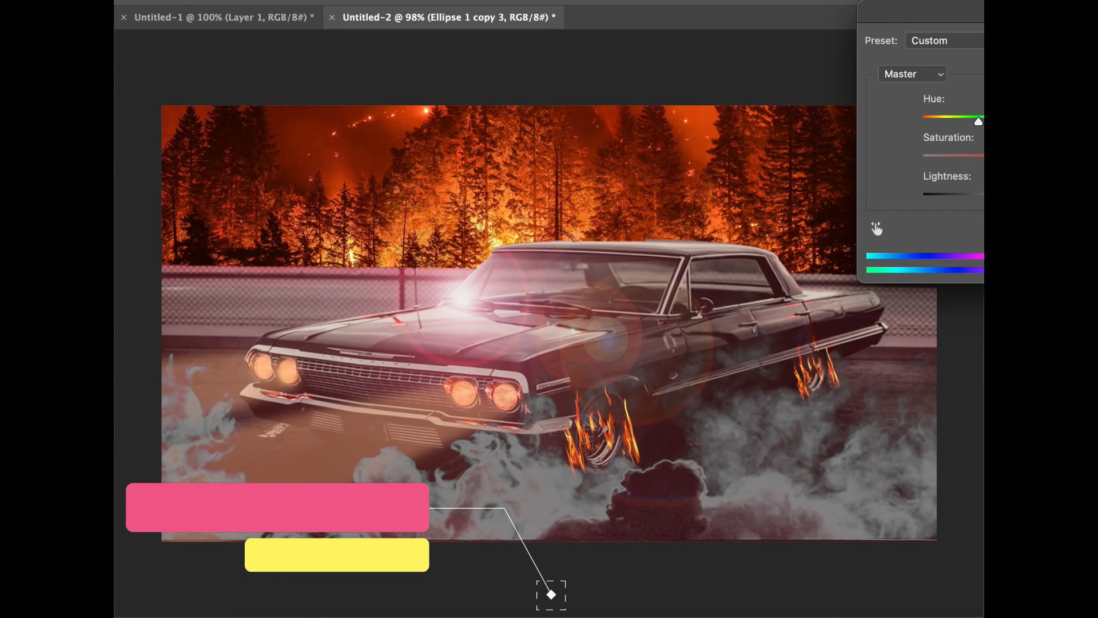
text(Insta:rahul_digita)
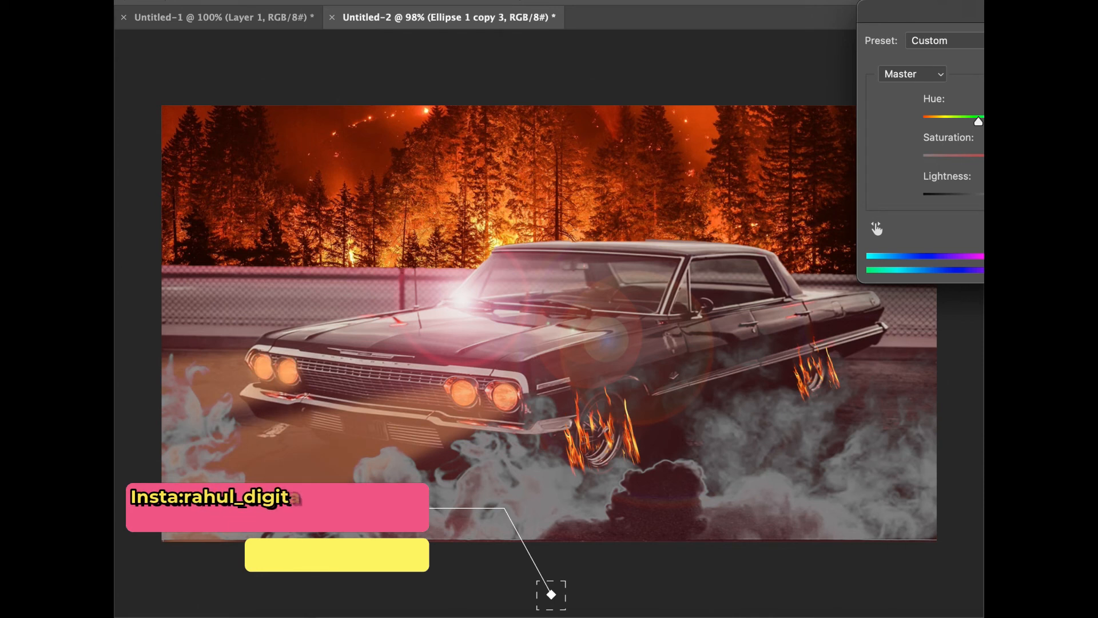
key(Return)
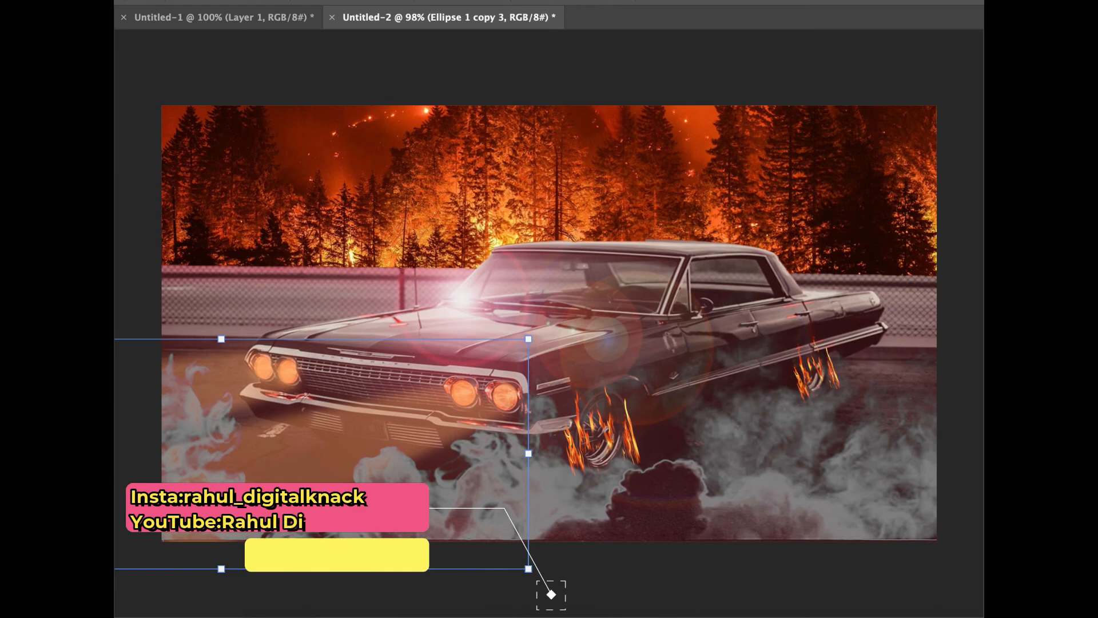
key(Escape)
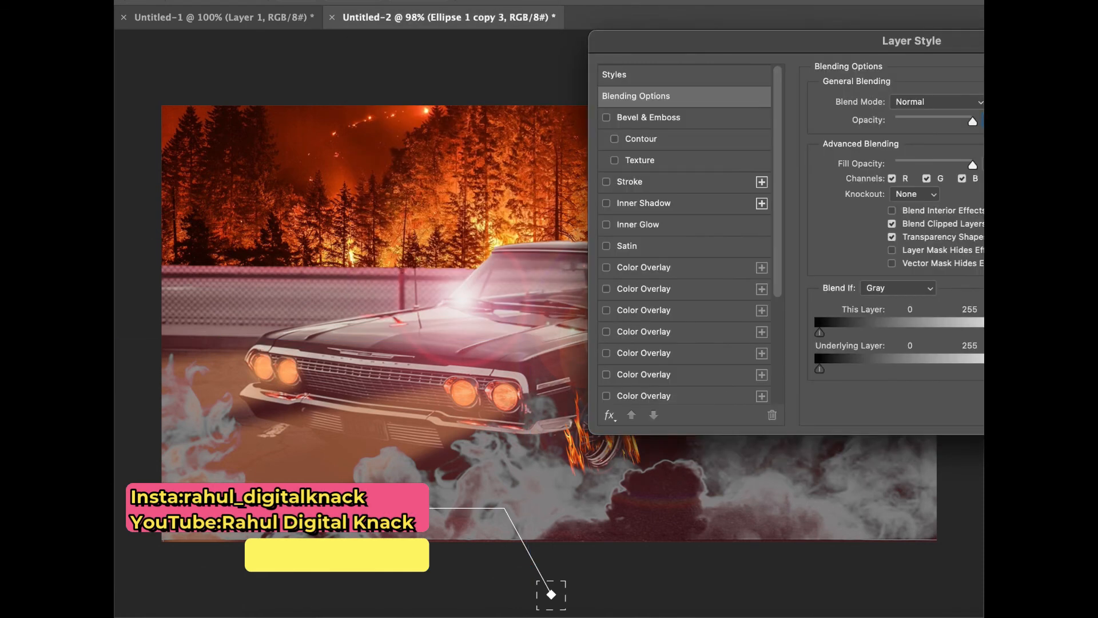
Step: Add an Outer Glow to the merged headlight layer and set its color to yellow ffd800
scroll(649, 303, down, 5)
click(639, 370)
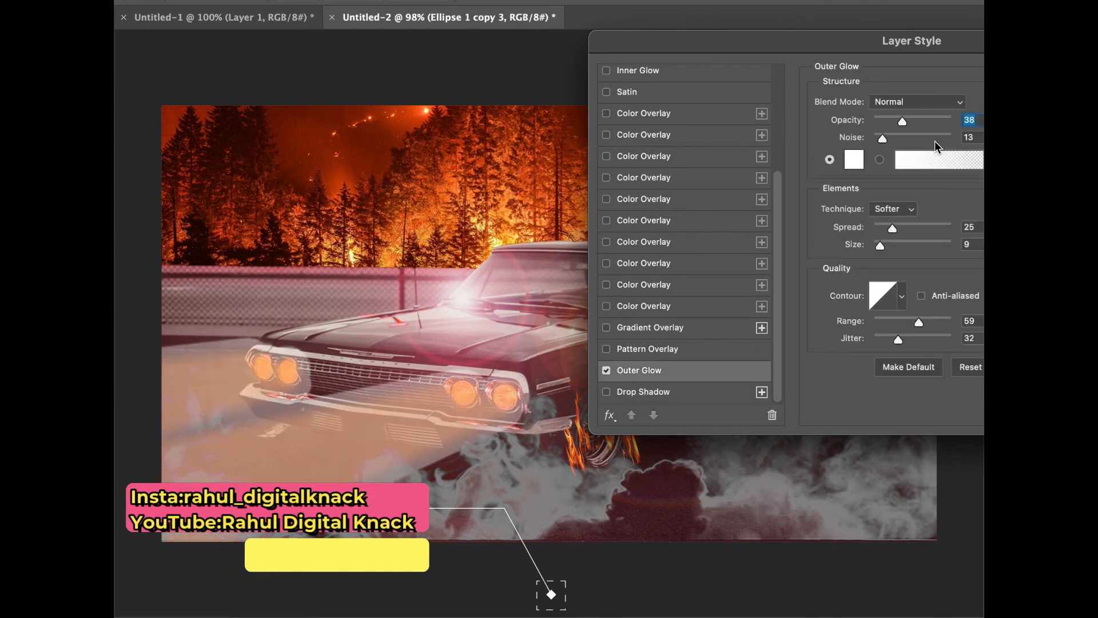
click(855, 163)
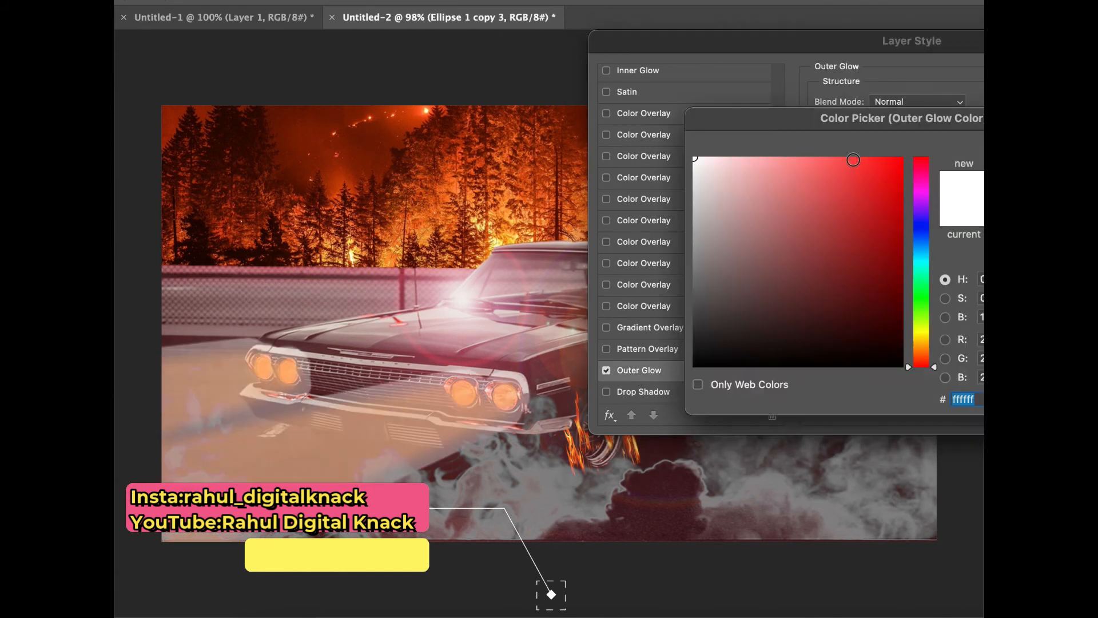
click(922, 336)
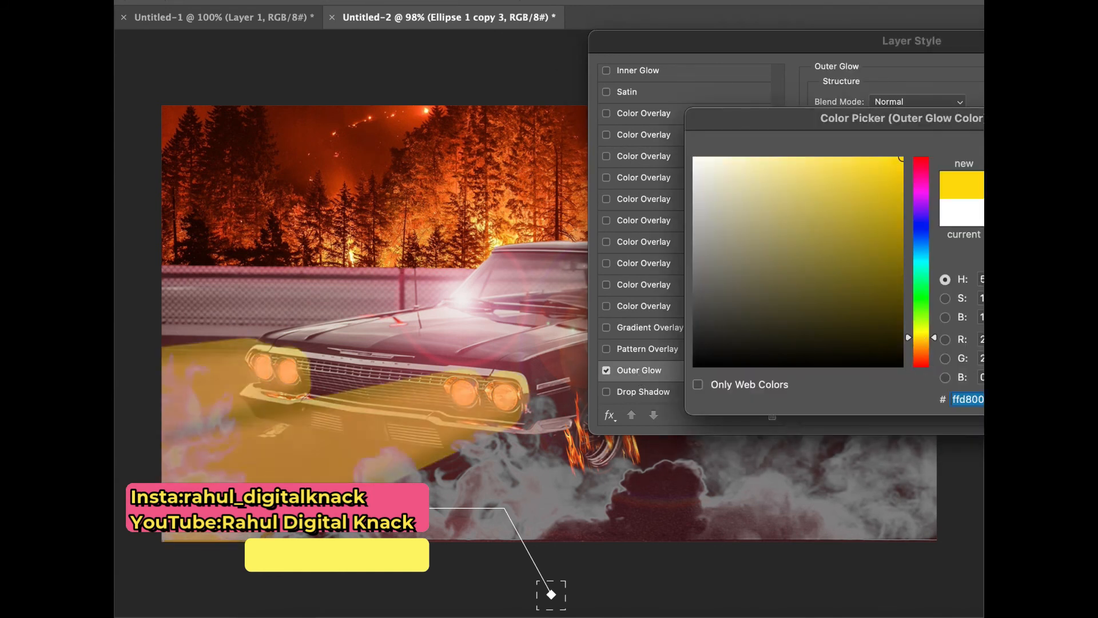
key(Return)
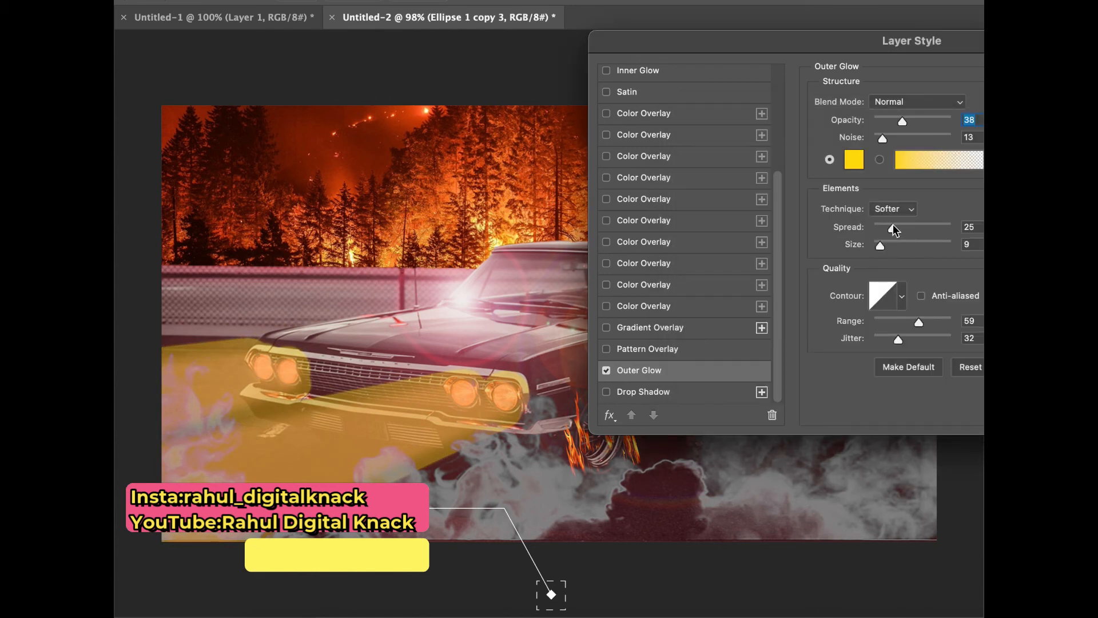
Step: Set the outer glow to Lighter Color blend mode, range 57, opacity 15 and noise 95, keeping the solid color fill
click(892, 208)
click(927, 195)
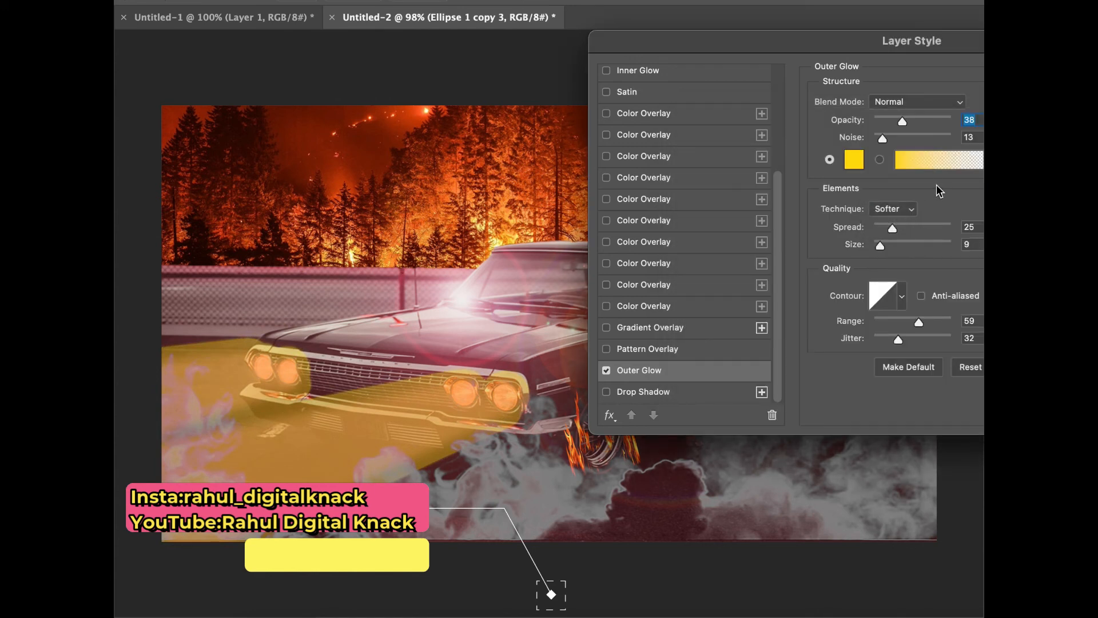
click(921, 101)
click(918, 285)
mouse_move(918, 322)
mouse_down()
mouse_move(899, 328)
mouse_move(932, 322)
mouse_move(917, 326)
mouse_up()
drag(900, 123, 884, 123)
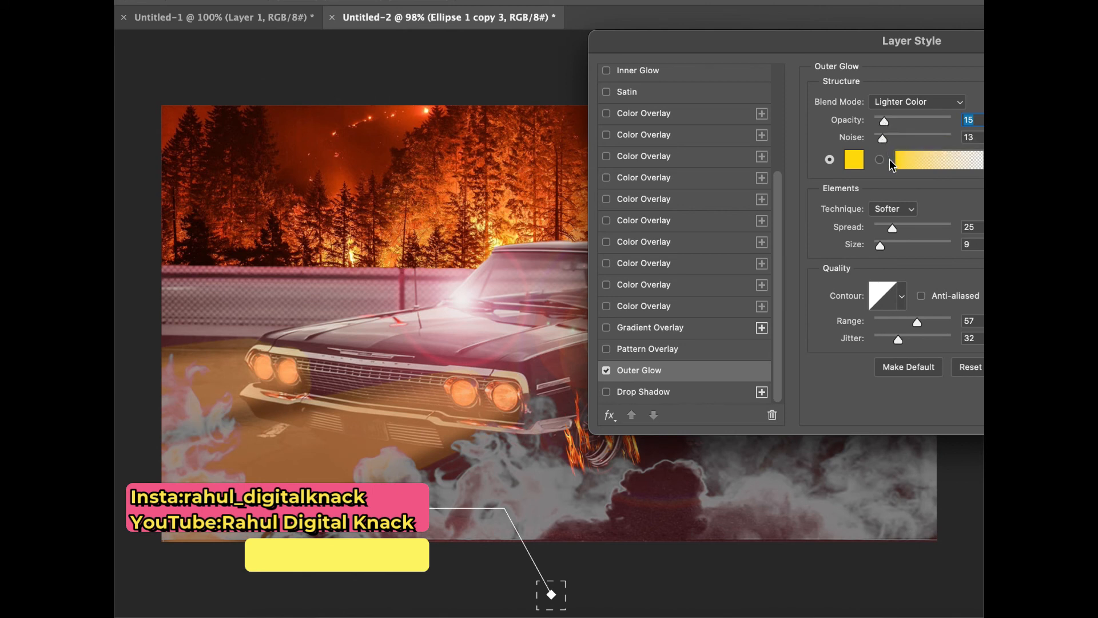
drag(882, 136, 948, 137)
click(880, 160)
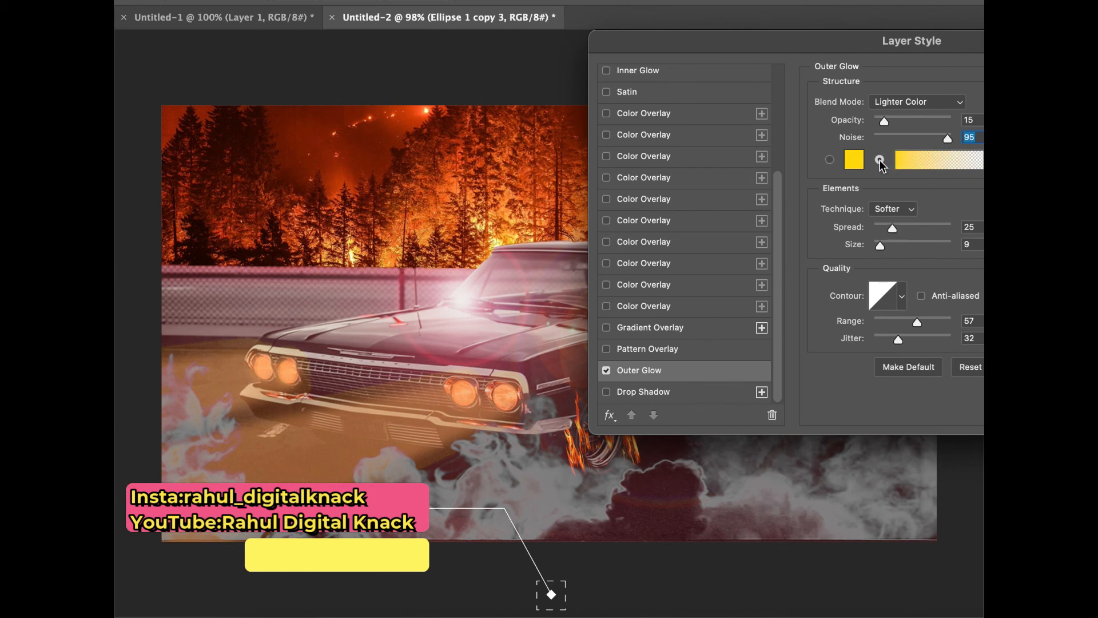
click(829, 160)
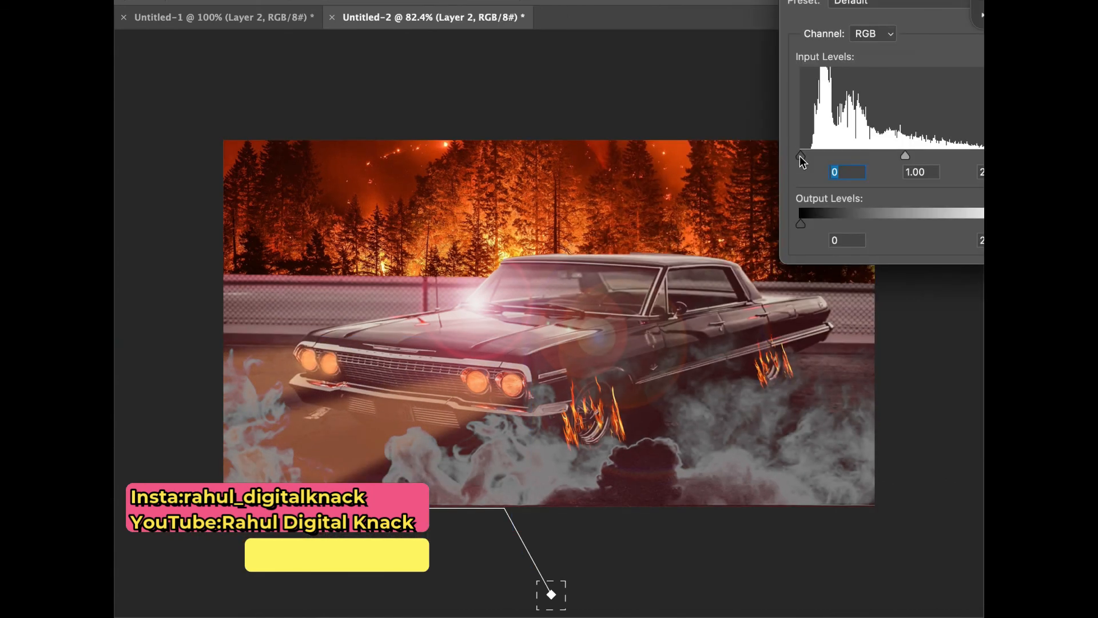
Step: Darken the car and road layer with Levels, setting the shadow input to 60 and the midtones to 0.84
drag(815, 155, 850, 156)
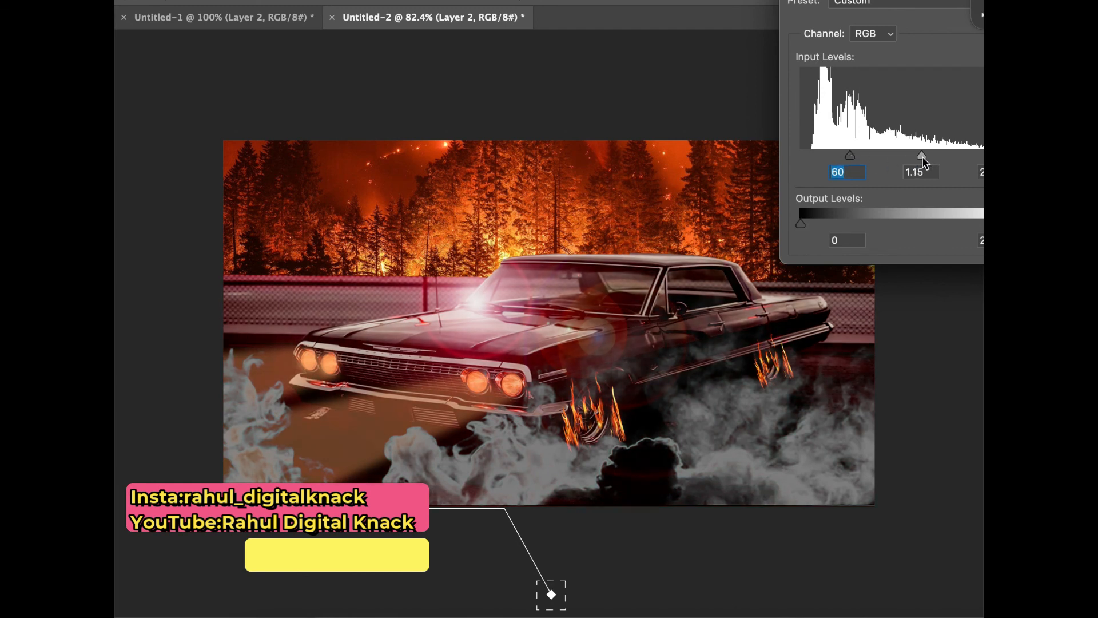
drag(928, 157, 939, 157)
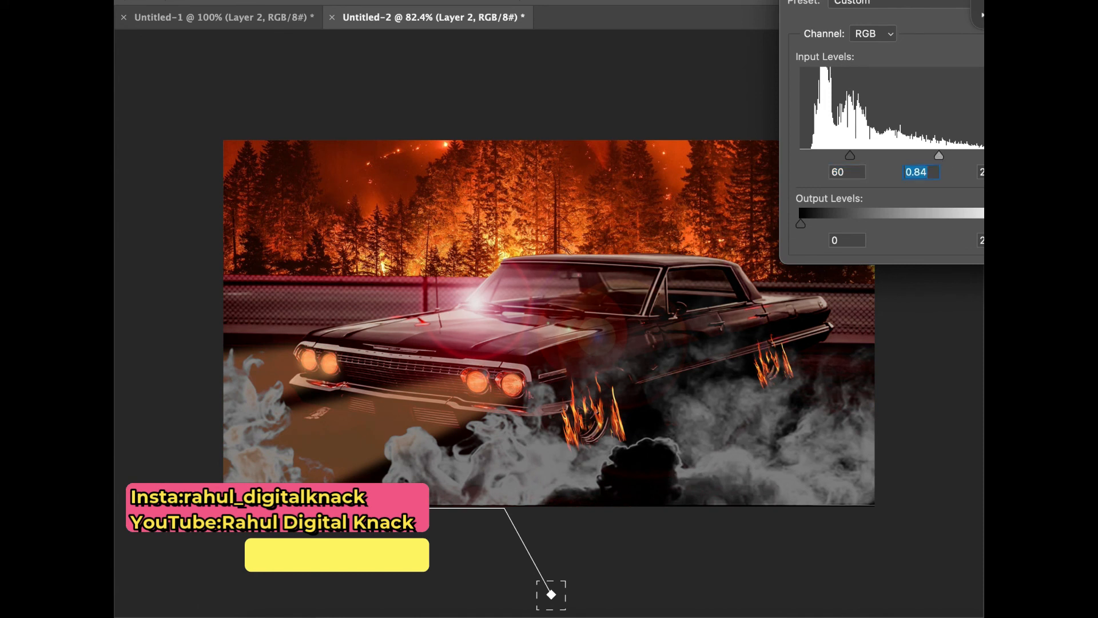
key(Return)
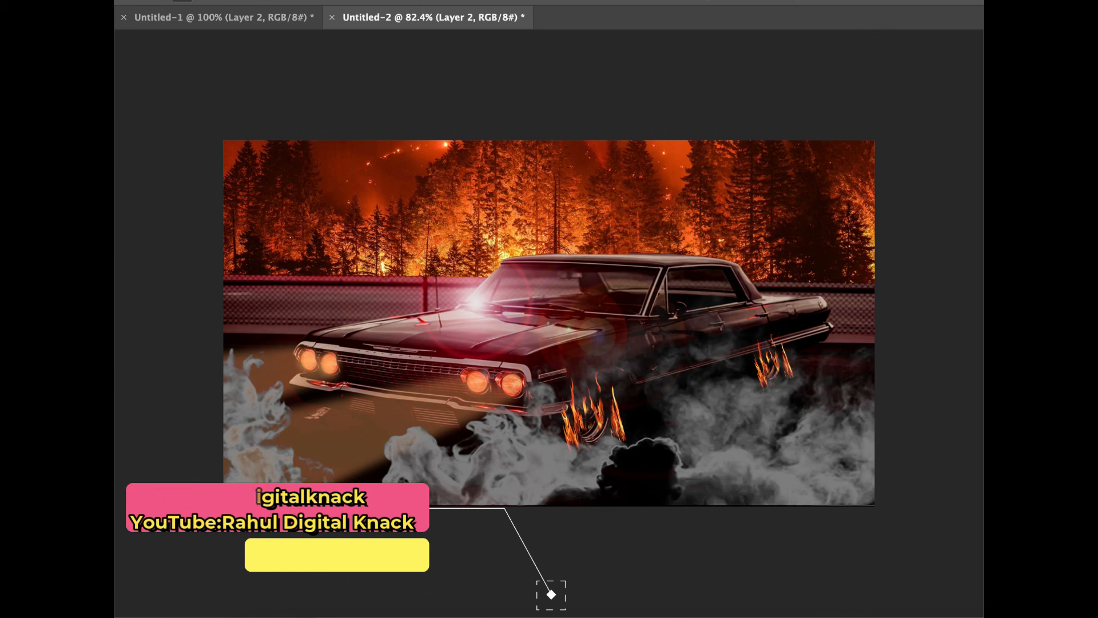
Step: Duplicate the smoke layer and offset the copy so its smoke overlaps the area below the car's front bumper and wheel
key(super+shift+alt+n)
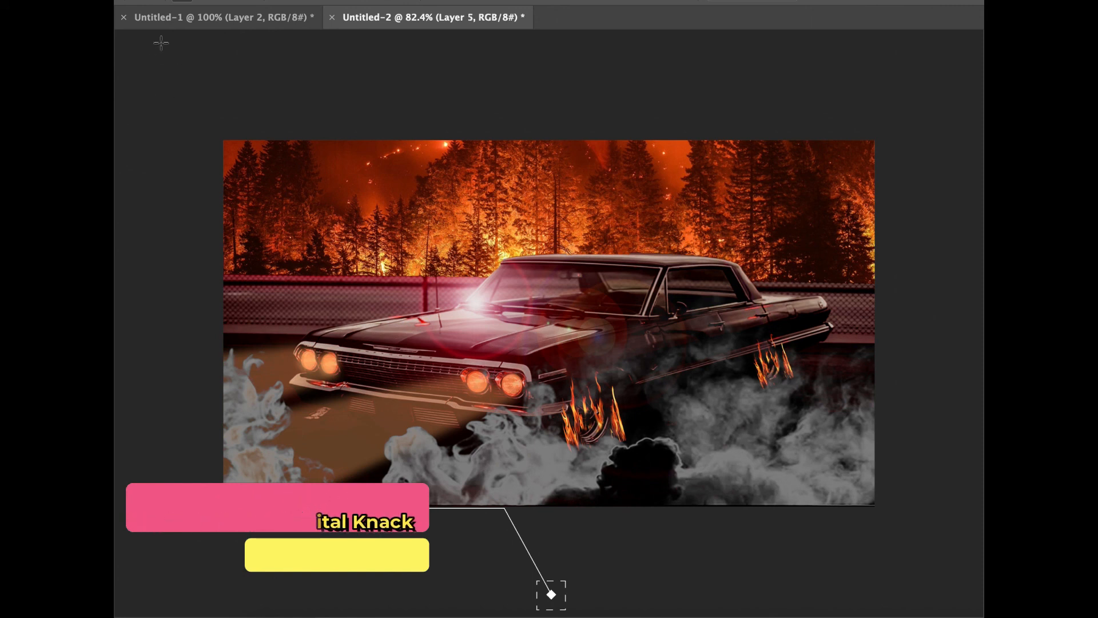
key(v)
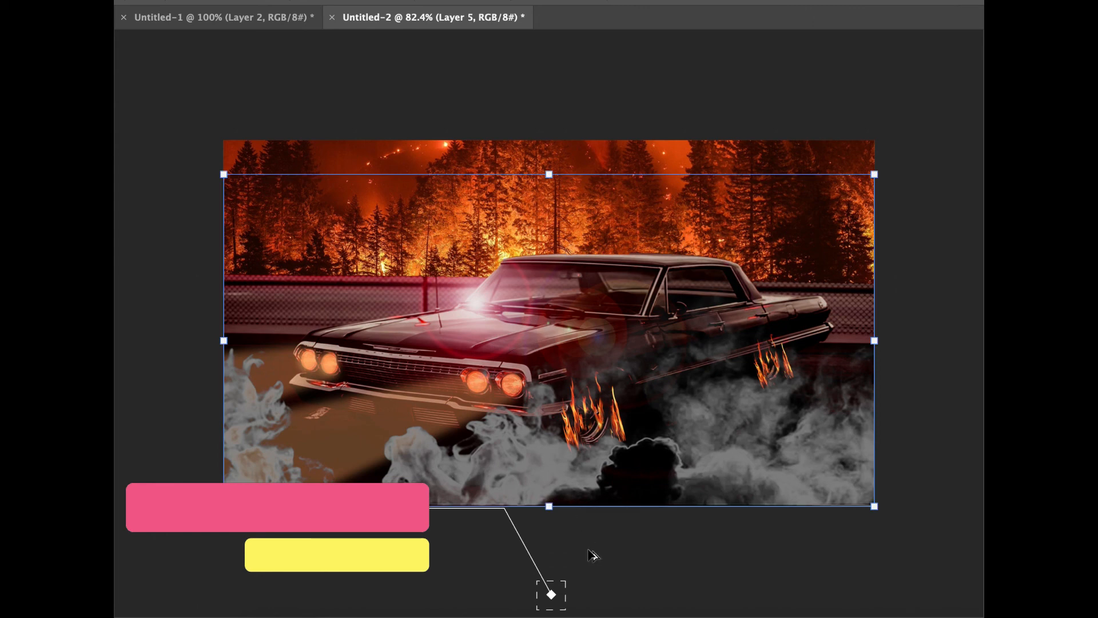
key(super)
drag(542, 460, 633, 471)
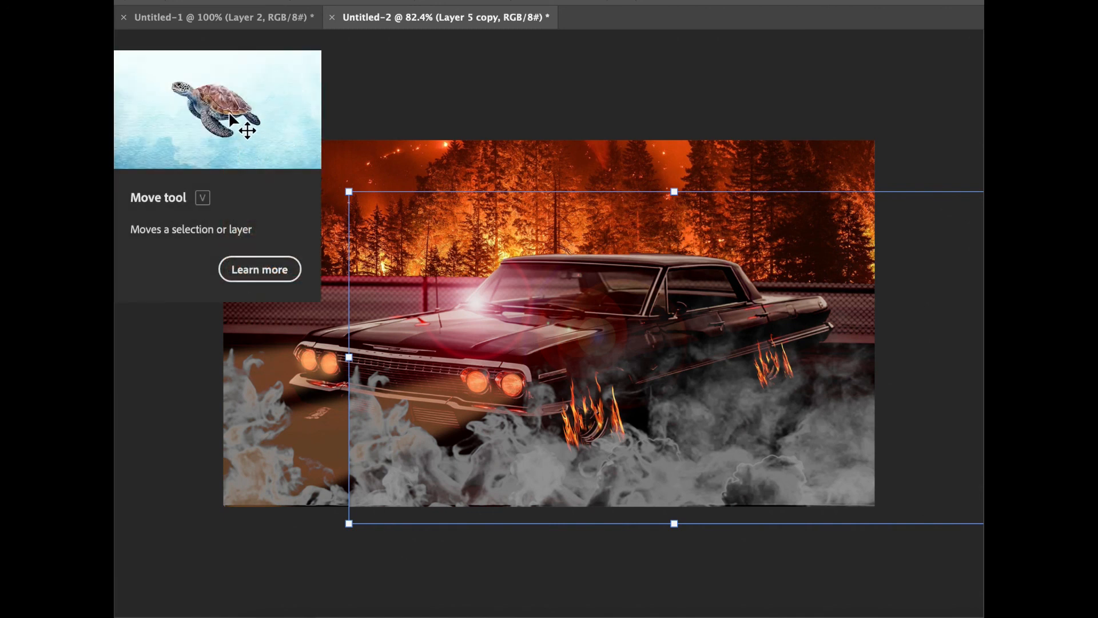
Step: Erase the smoke copy's hard vertical edge and its excess smoke below the rear of the car with a soft 59 px, 10% hardness brush
click(168, 4)
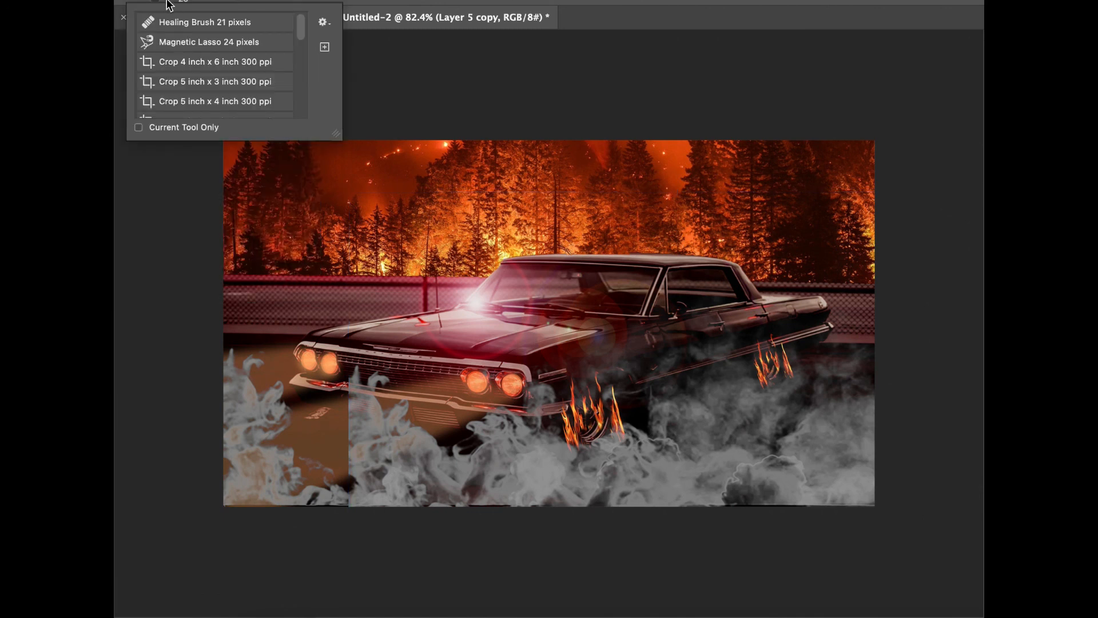
click(204, 2)
click(204, 42)
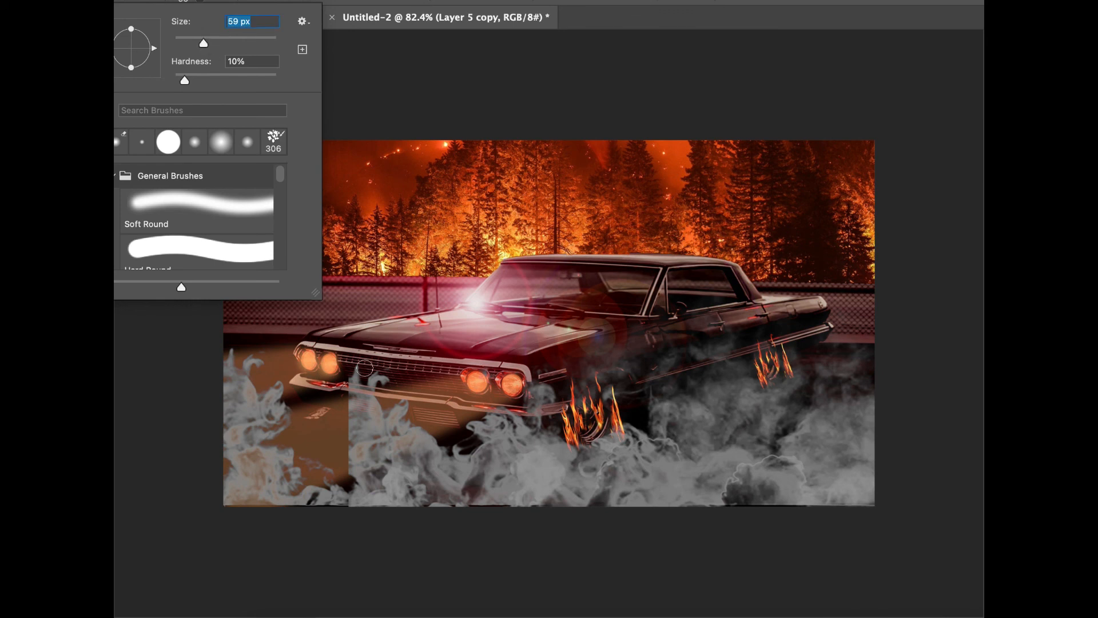
key(Return)
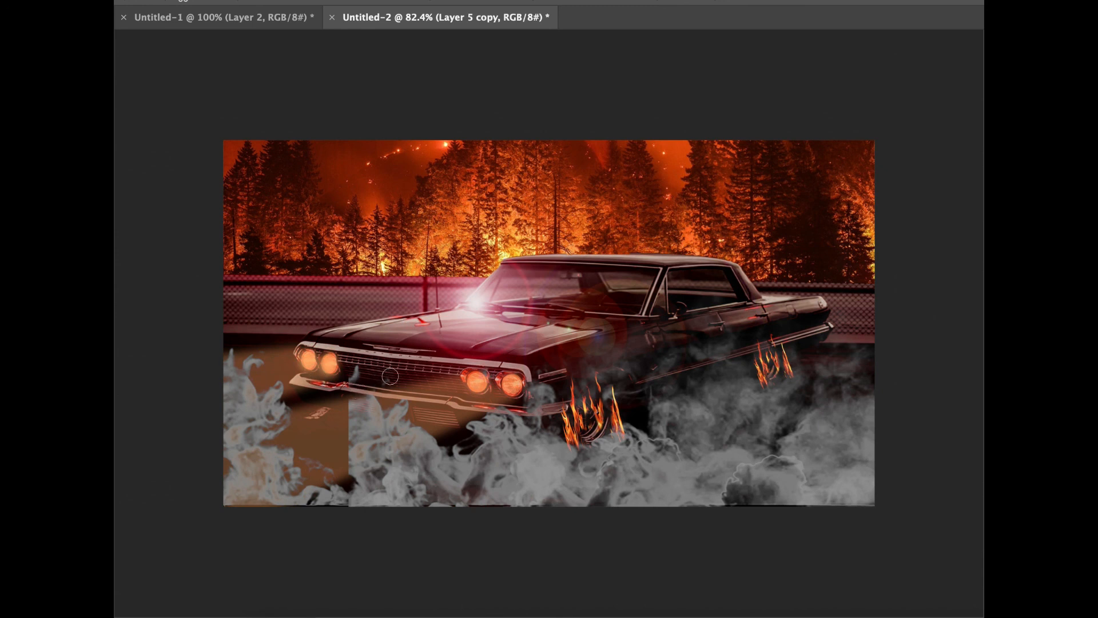
mouse_move(347, 367)
mouse_down()
mouse_move(372, 353)
mouse_move(411, 380)
mouse_move(415, 365)
mouse_move(372, 406)
mouse_move(379, 415)
mouse_move(324, 490)
mouse_move(323, 513)
mouse_move(395, 500)
mouse_move(544, 529)
mouse_move(694, 514)
mouse_up()
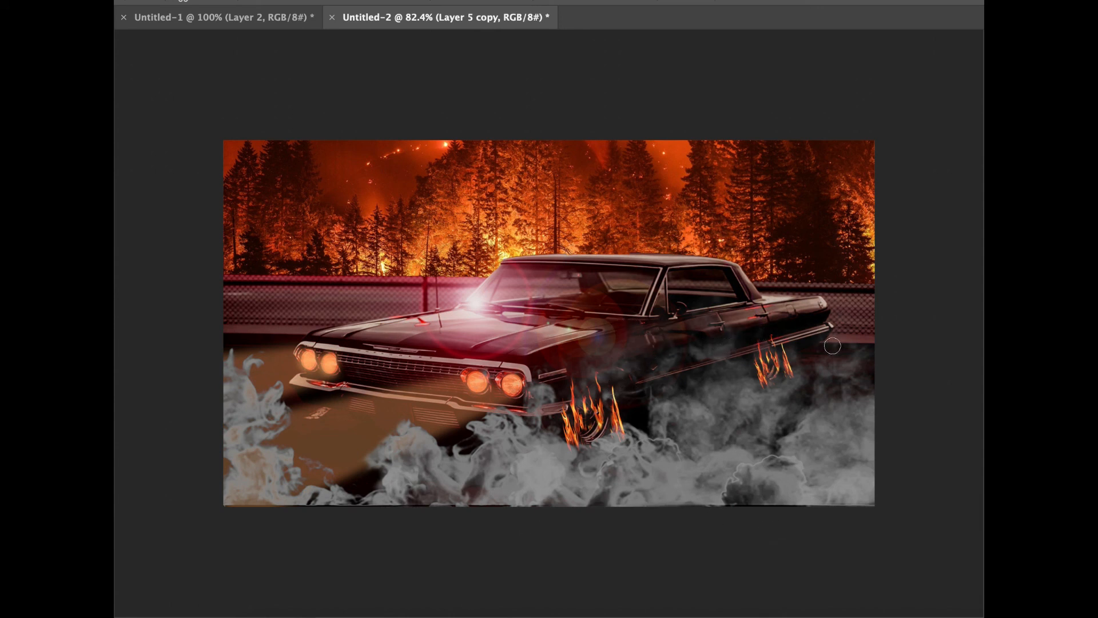
mouse_move(833, 343)
mouse_down()
mouse_move(774, 390)
mouse_move(813, 403)
mouse_move(850, 505)
mouse_move(796, 595)
mouse_move(839, 502)
mouse_move(838, 441)
mouse_move(788, 474)
mouse_move(789, 491)
mouse_move(842, 517)
mouse_move(796, 497)
mouse_move(661, 522)
mouse_move(786, 515)
mouse_up()
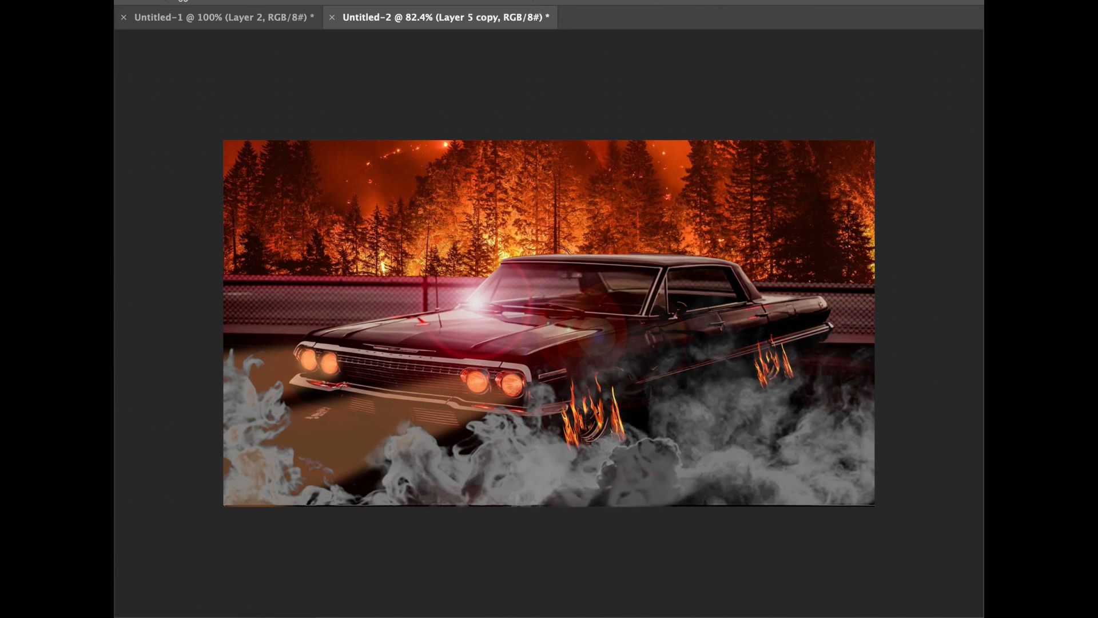
Step: Adjust the tones of the duplicated smoke layer with Curves
key(v)
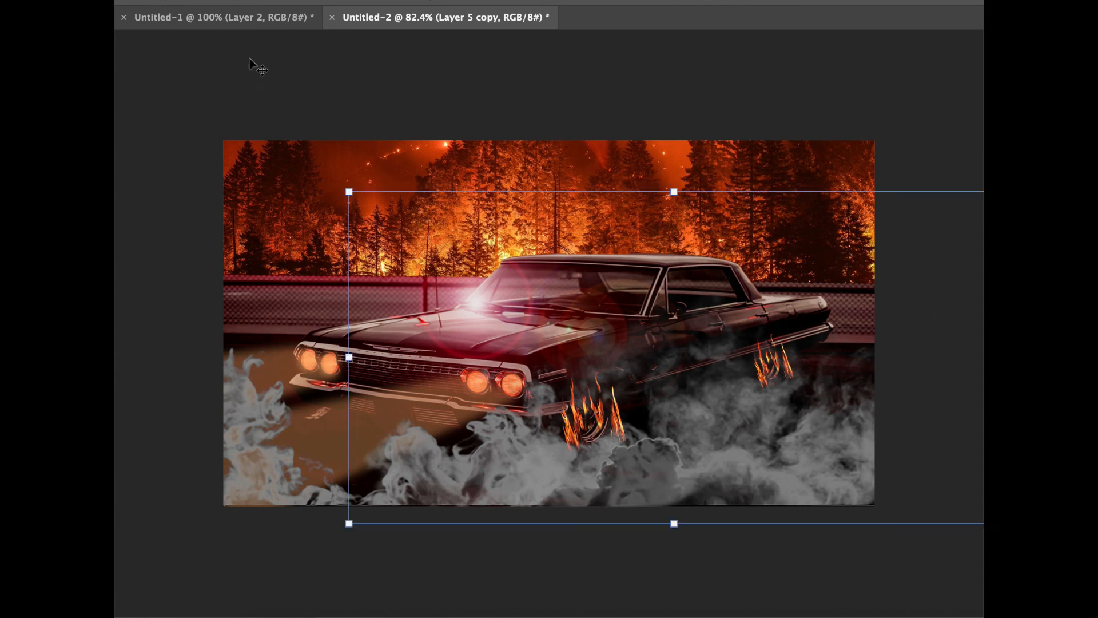
click(262, 89)
click(274, 1)
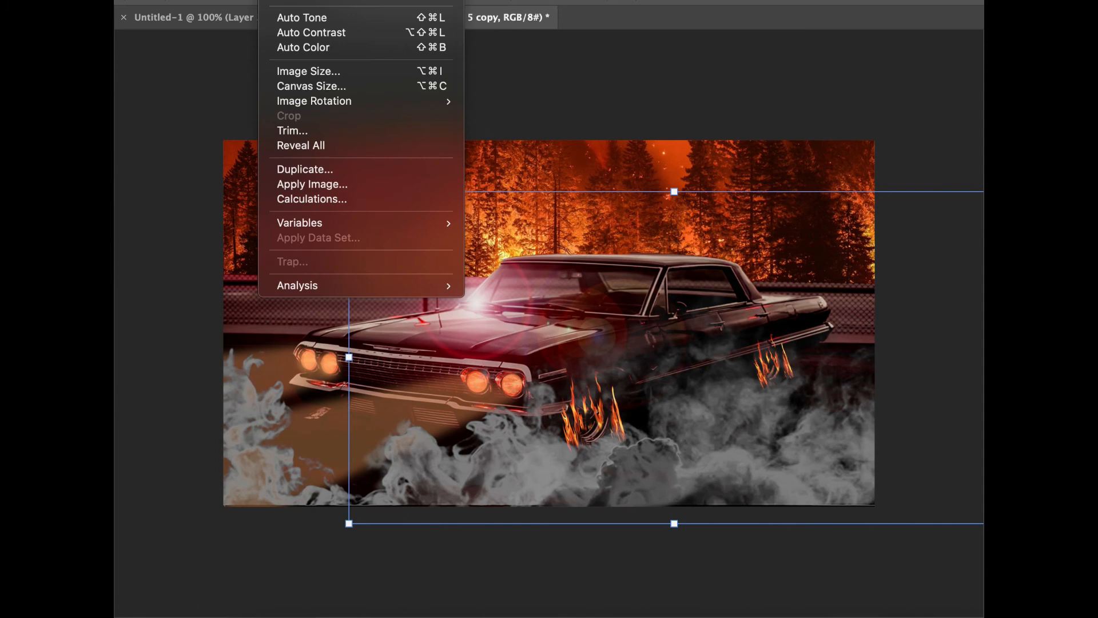
mouse_move(309, 3)
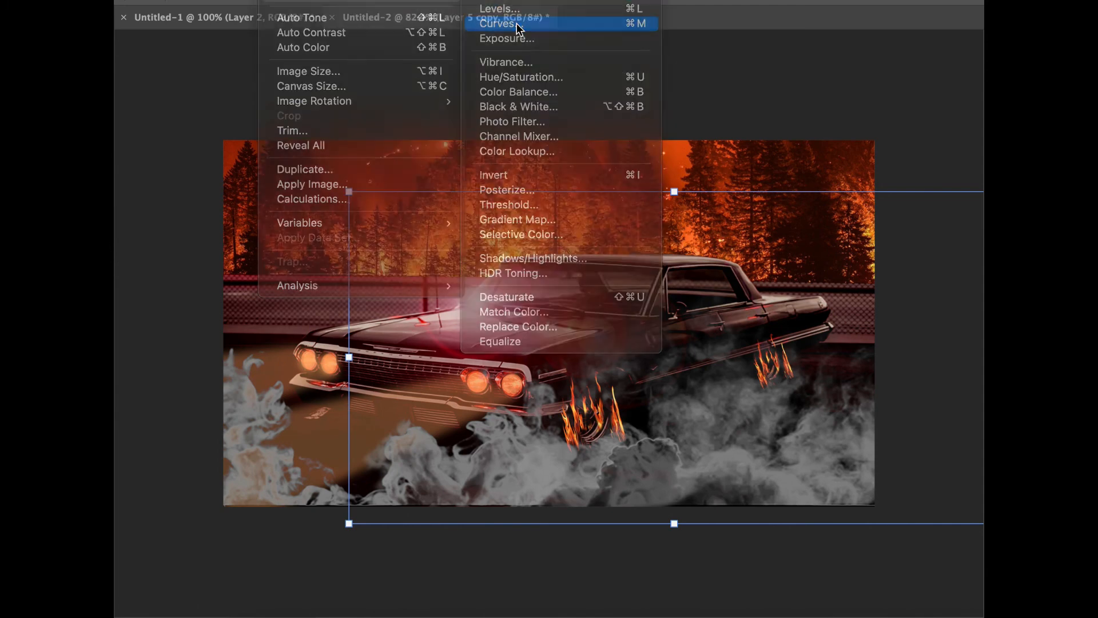
click(518, 24)
drag(784, 125, 761, 175)
key(Return)
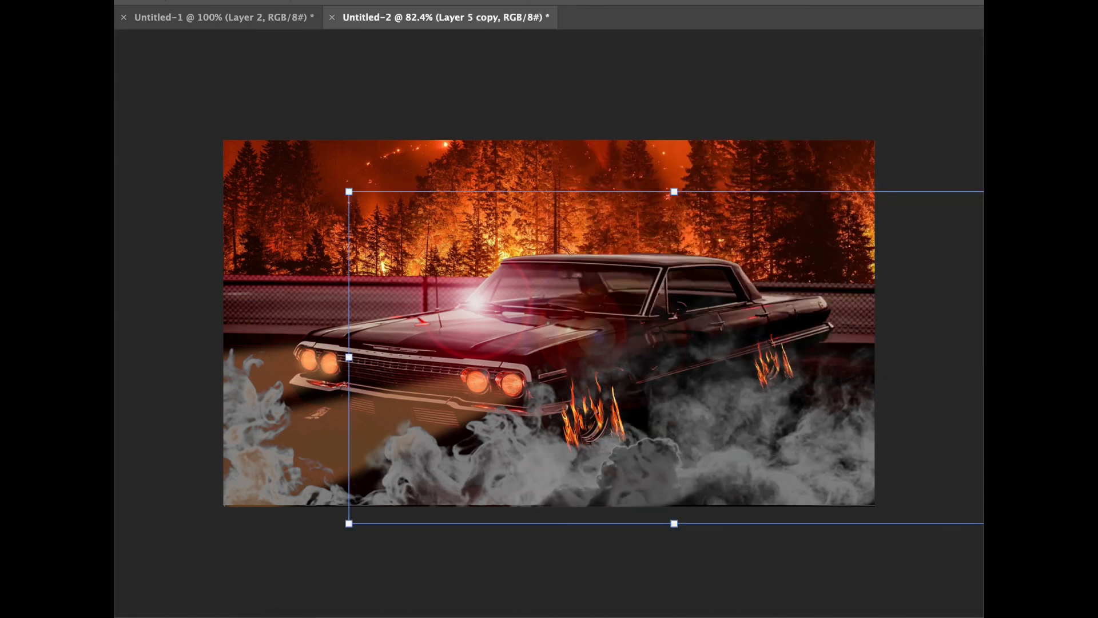
Step: Merge the smoke copy into the original smoke layer and reduce the merged layer's opacity to 50%
key(super+e)
key(5)
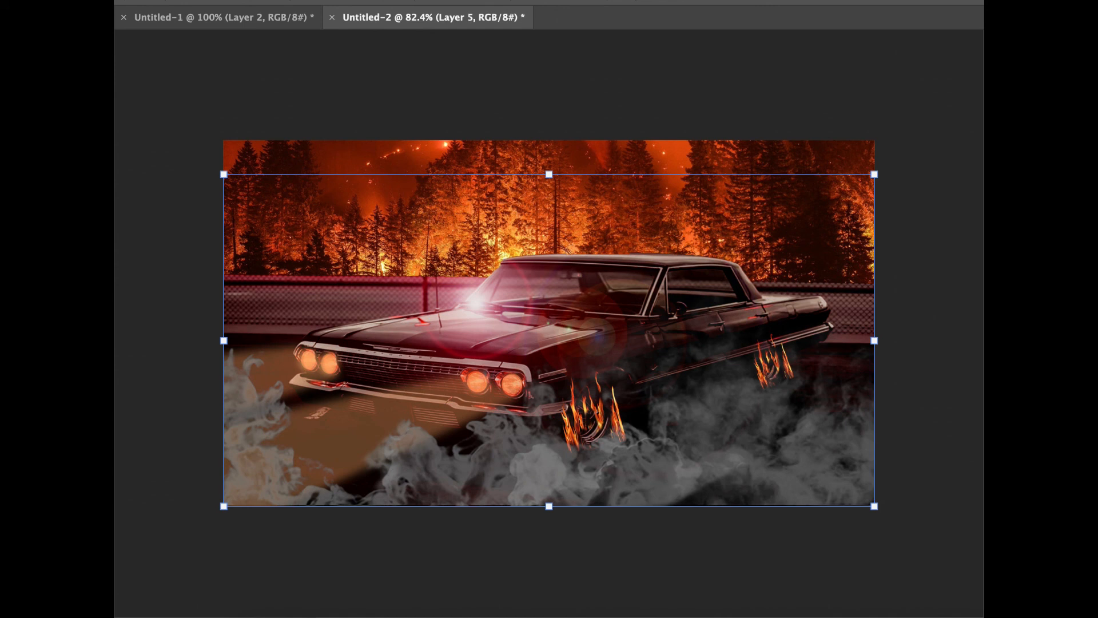
click(191, 64)
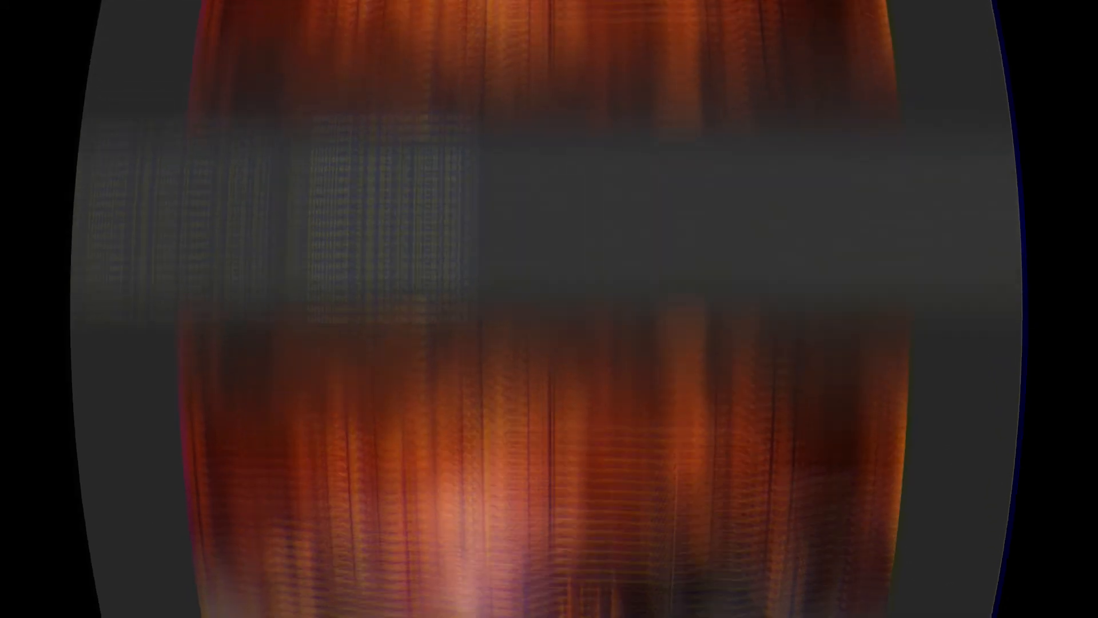